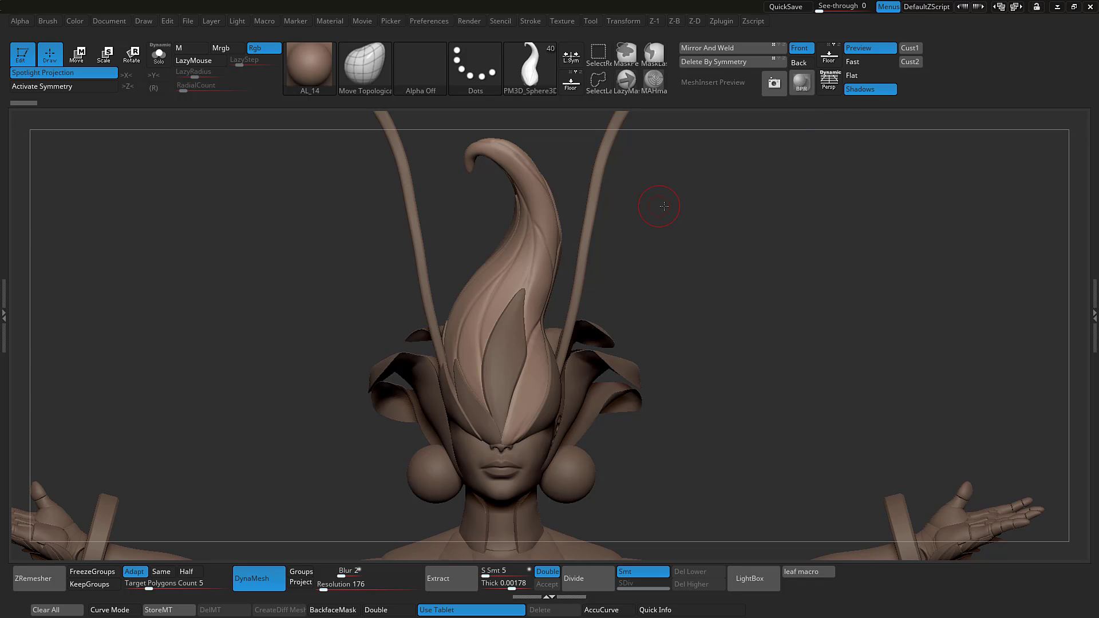
Step: Select the CurveStrapSnap brush and draw a test strap up the front of the hair mesh
click(383, 76)
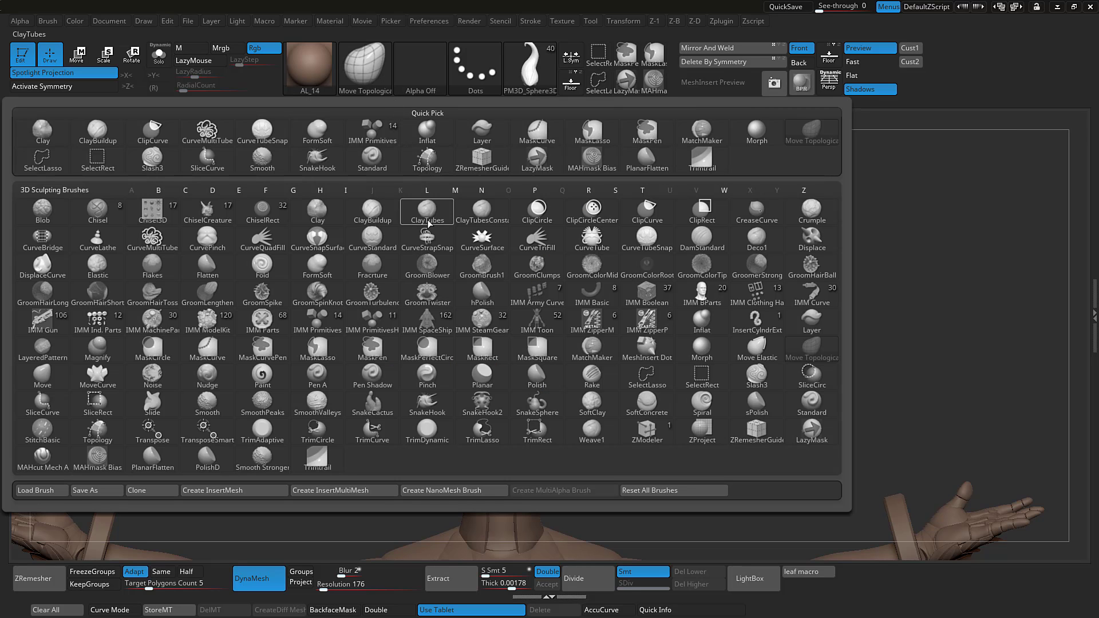
click(435, 245)
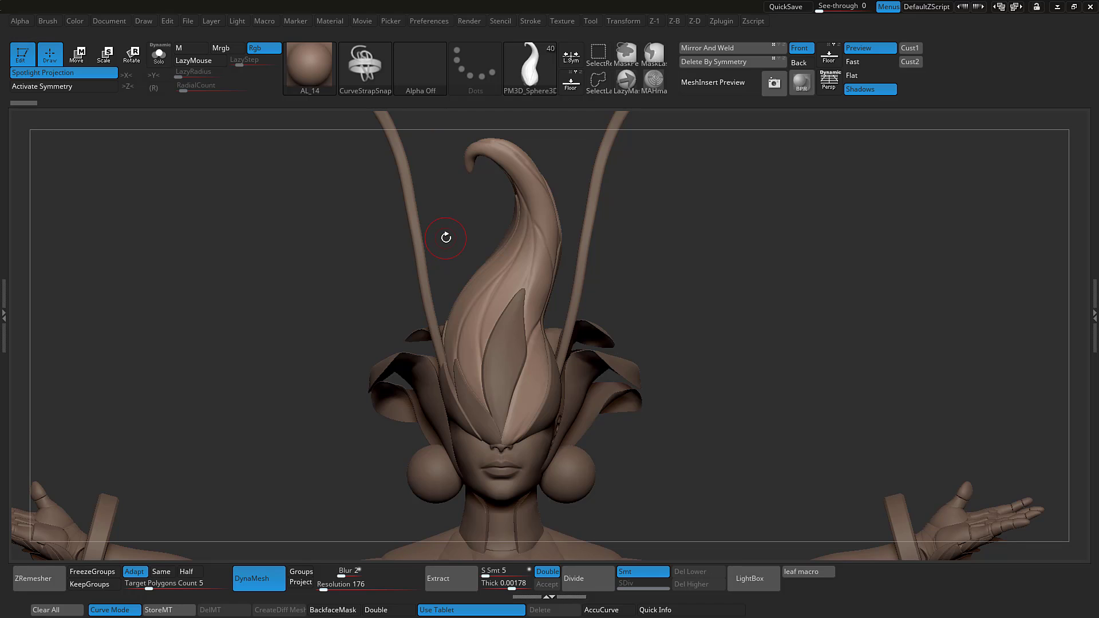
drag(473, 350, 486, 296)
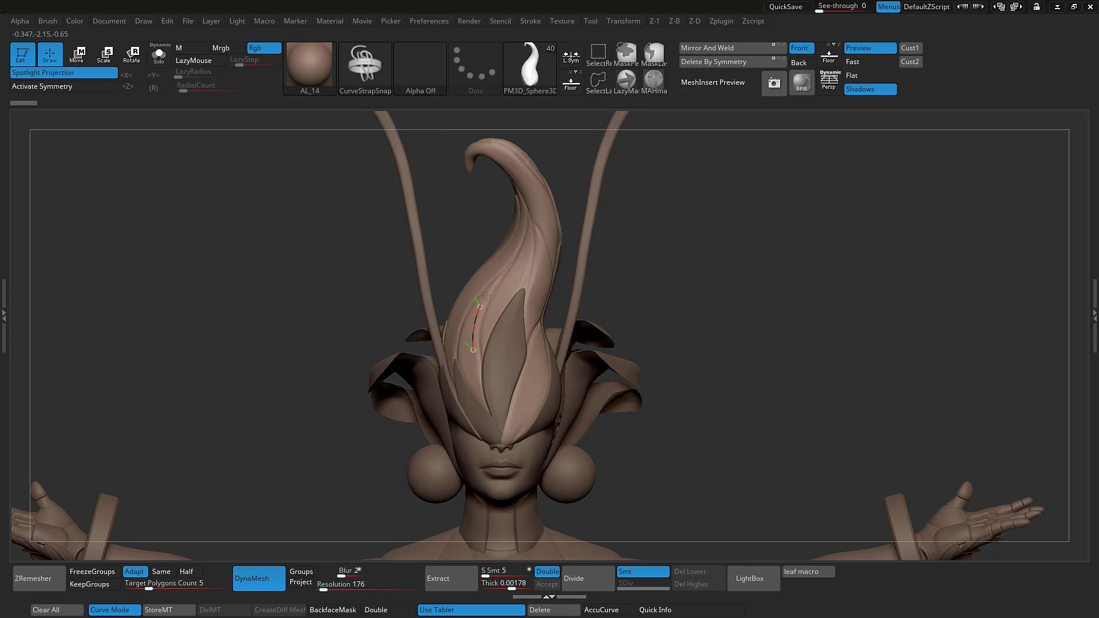
drag(524, 240, 524, 242)
drag(665, 227, 668, 227)
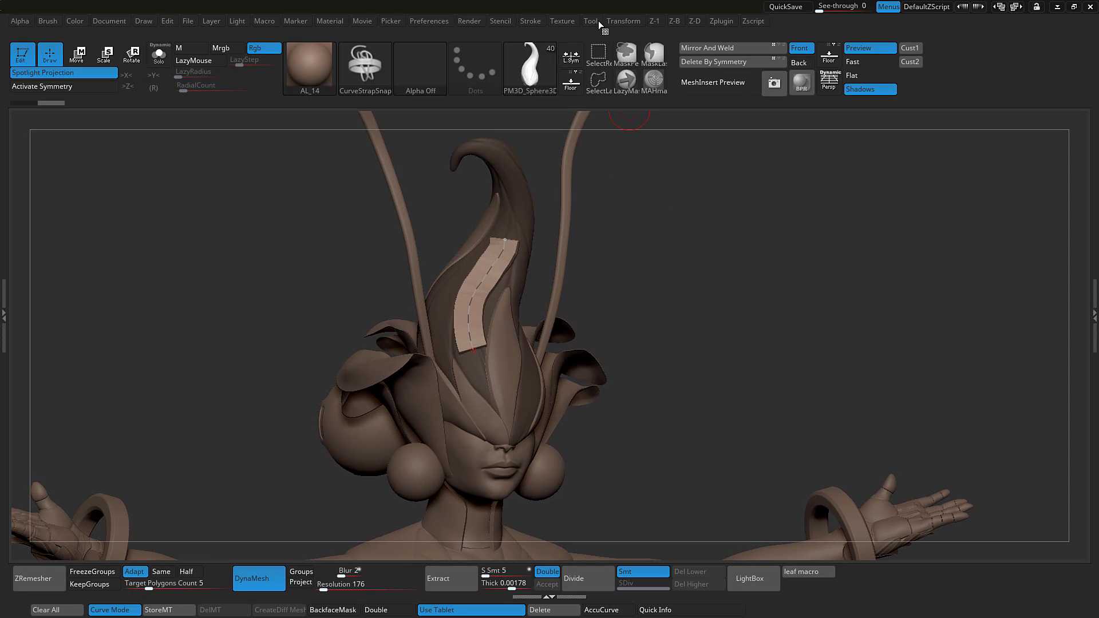
Step: Enable Size in the stroke's curve modifiers and expand the Curve Falloff graph
click(543, 25)
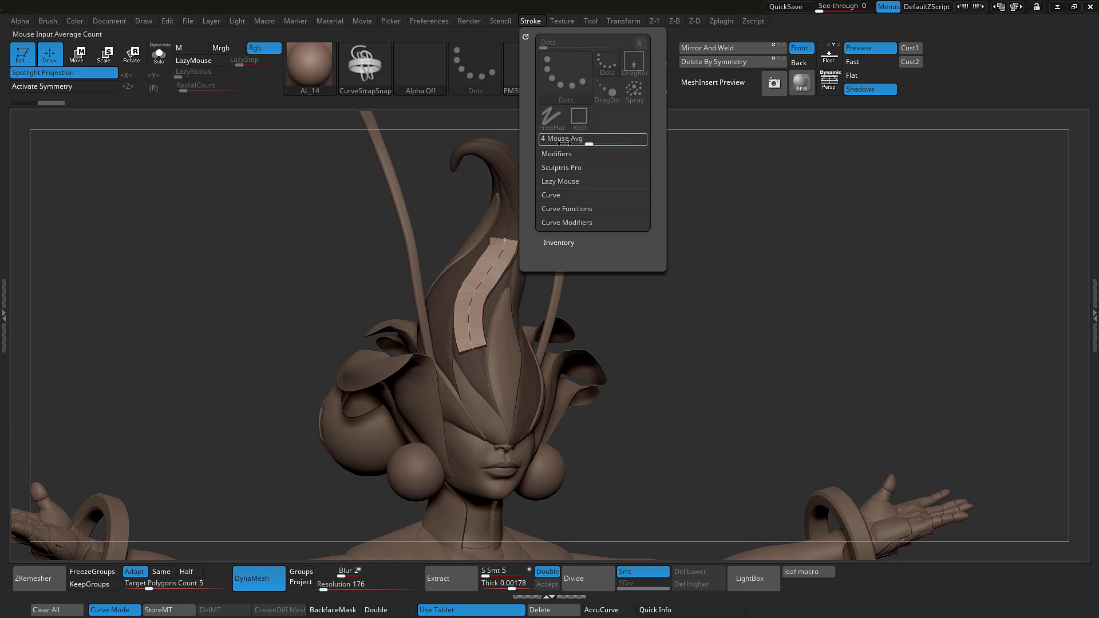
click(585, 210)
click(586, 193)
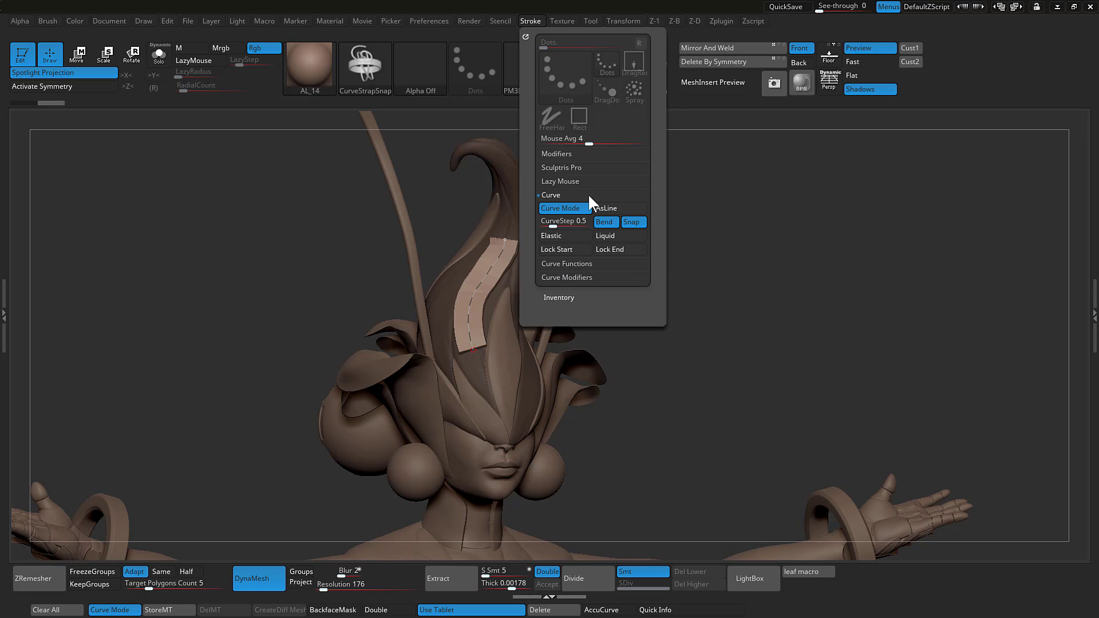
click(586, 195)
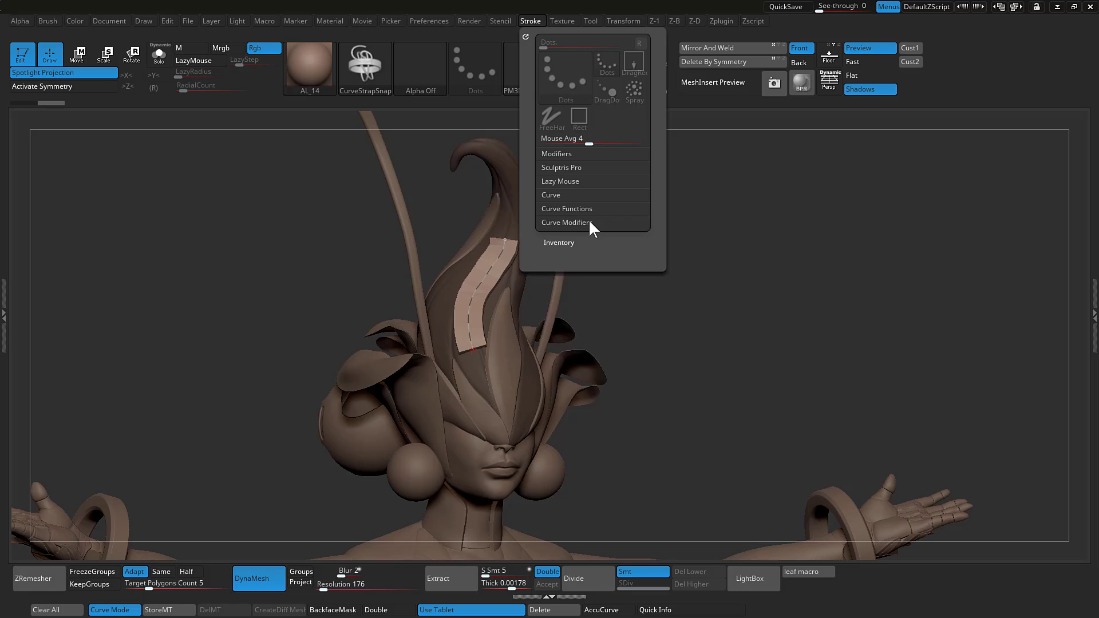
click(589, 222)
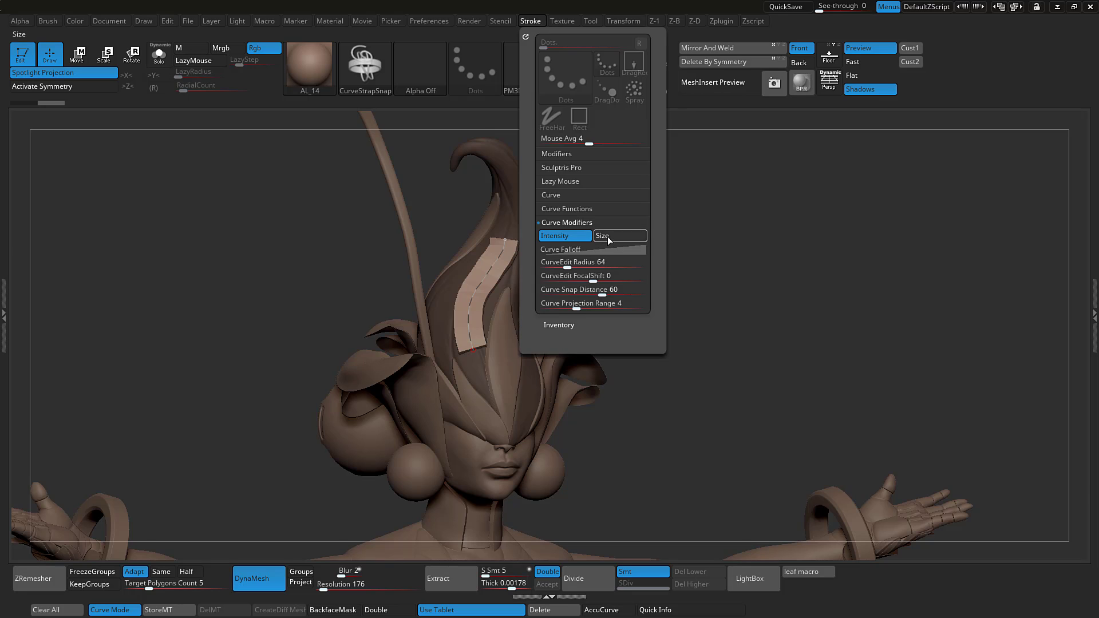
click(607, 236)
click(607, 249)
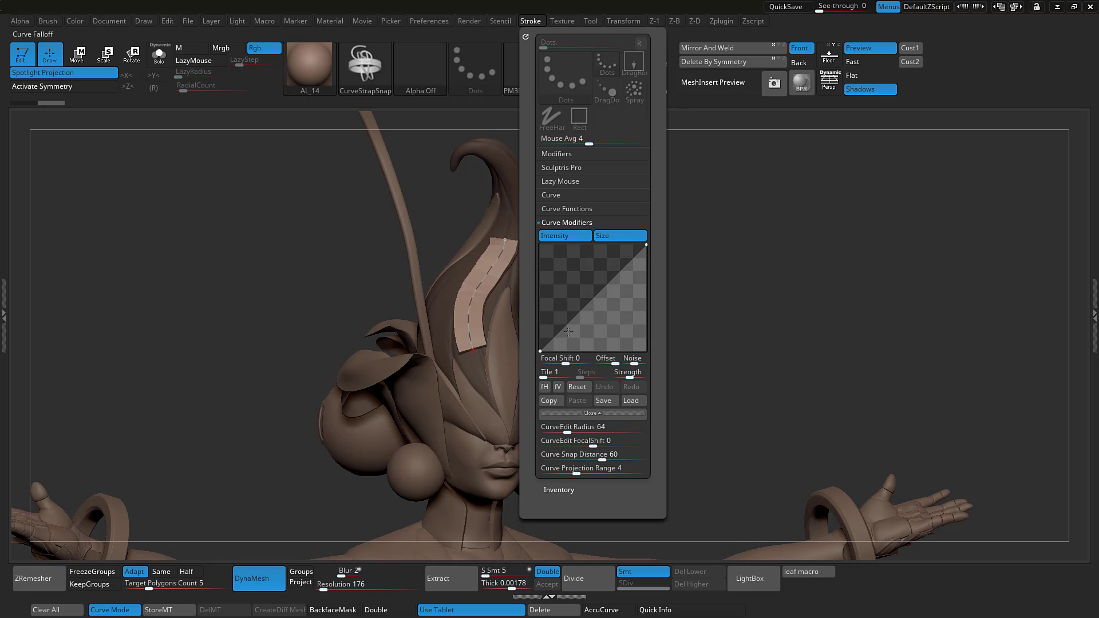
Step: Flatten the Curve Falloff to about 0.53 at both ends and update the test strap with it
drag(540, 349, 540, 295)
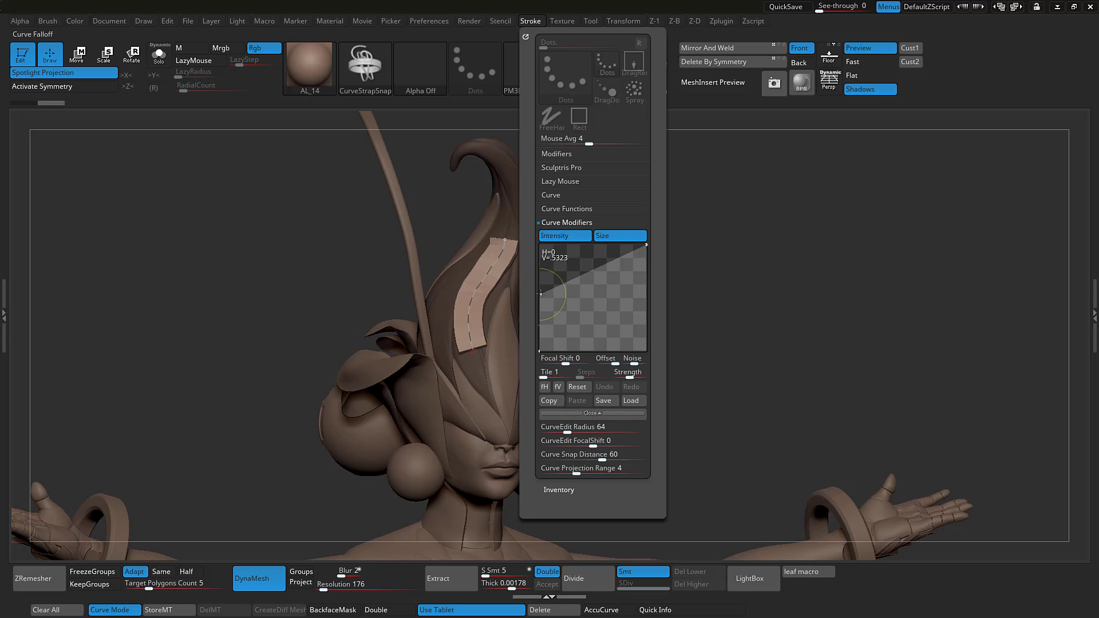
drag(649, 251, 648, 293)
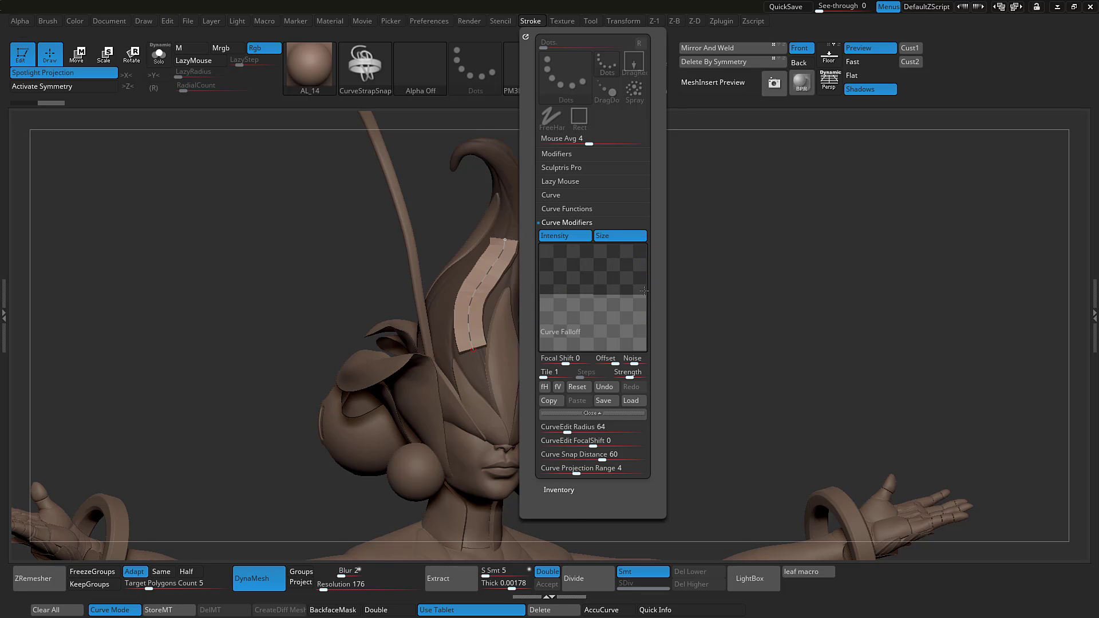
click(476, 294)
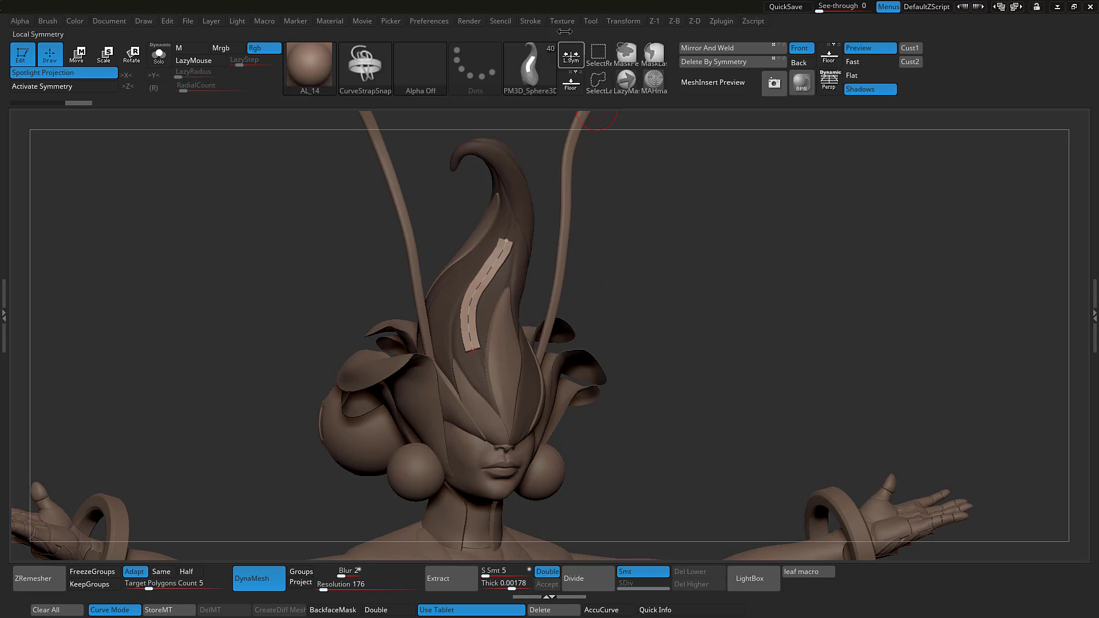
Step: Add a Curve Falloff midpoint at about 0.92, lower both ends to about 0.15, and apply the tapered profile to the test strap
click(530, 20)
drag(594, 294, 595, 255)
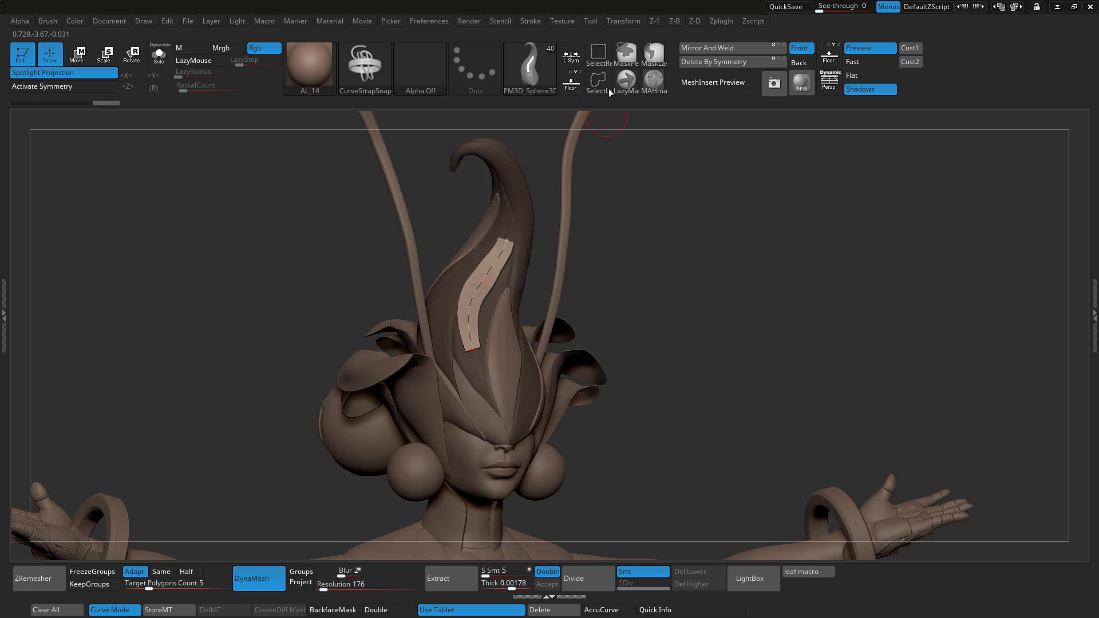
click(537, 24)
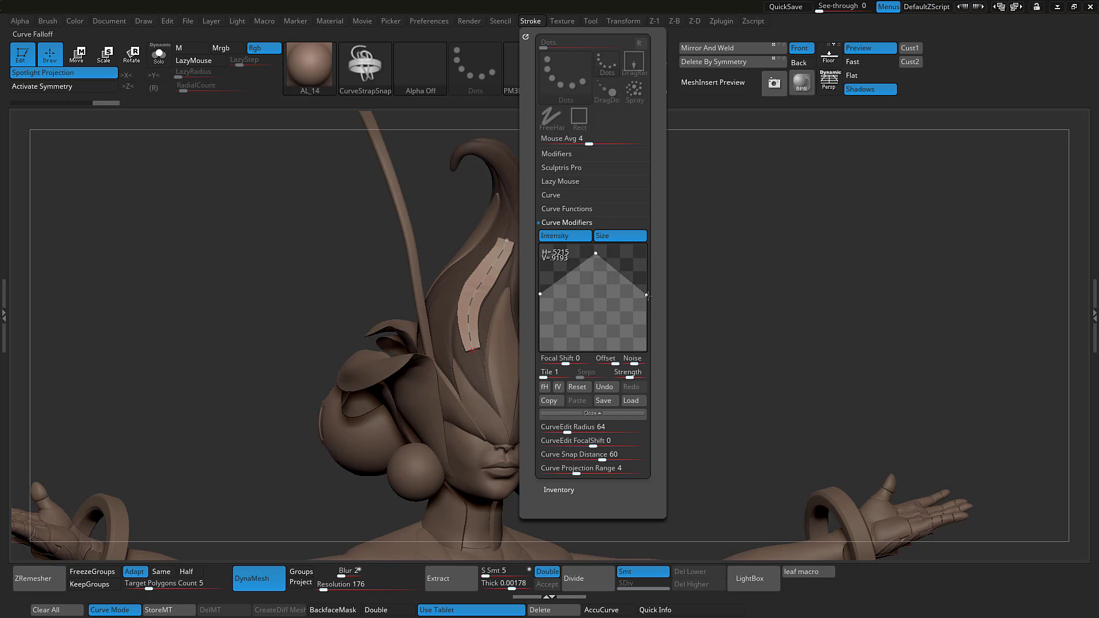
drag(646, 303, 646, 337)
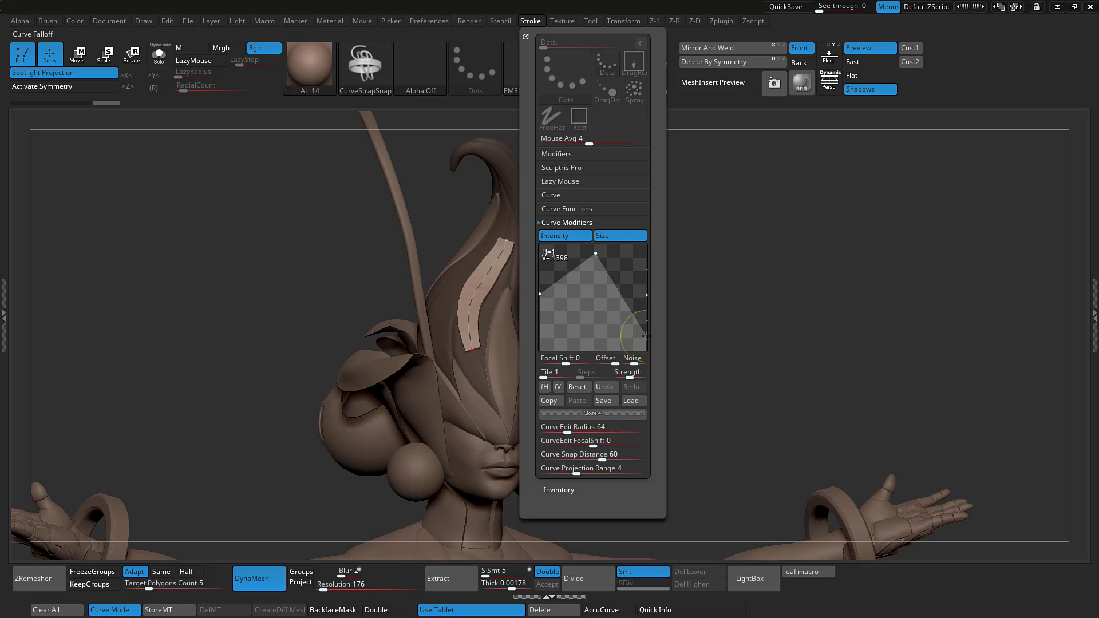
drag(540, 294, 540, 336)
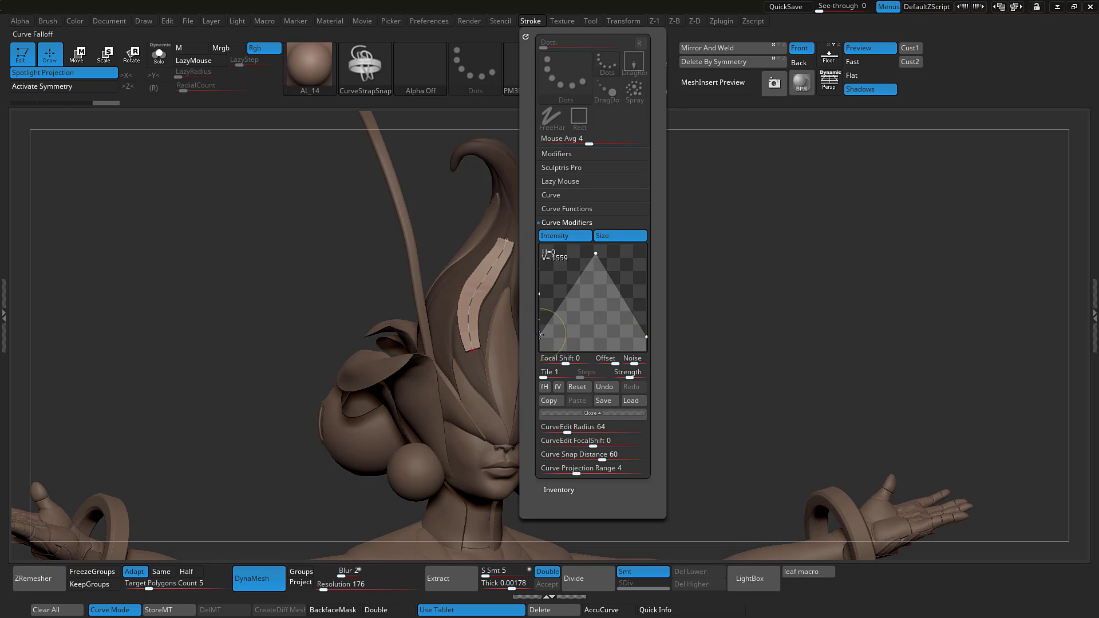
click(487, 274)
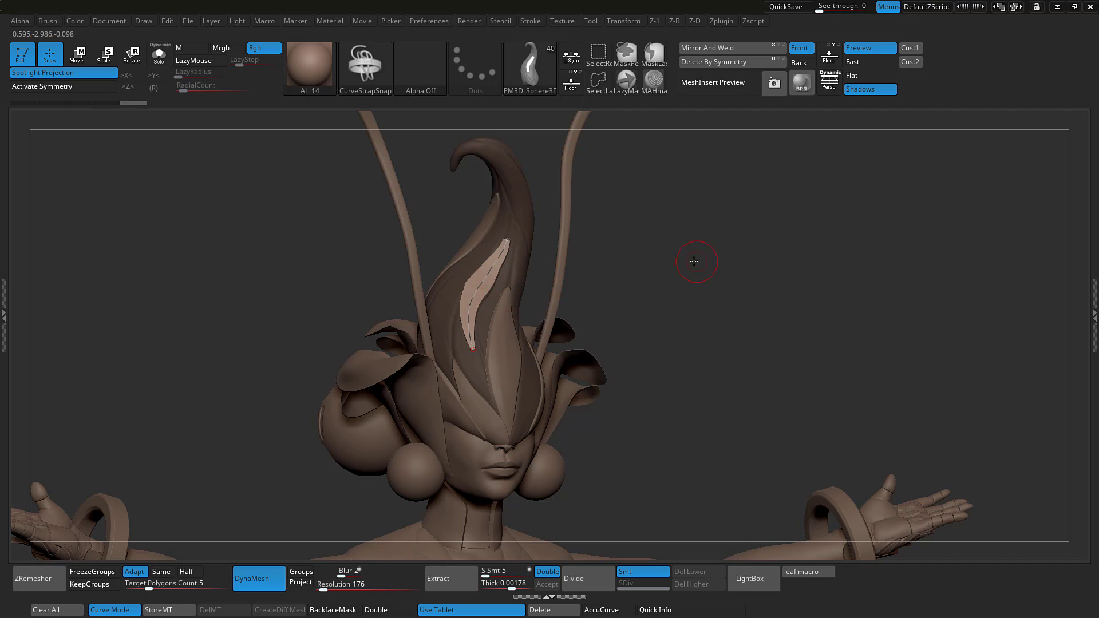
Step: Undo the test strap and isolate the hair mesh
mouse_move(694, 261)
mouse_down()
mouse_move(709, 263)
mouse_move(700, 267)
mouse_up()
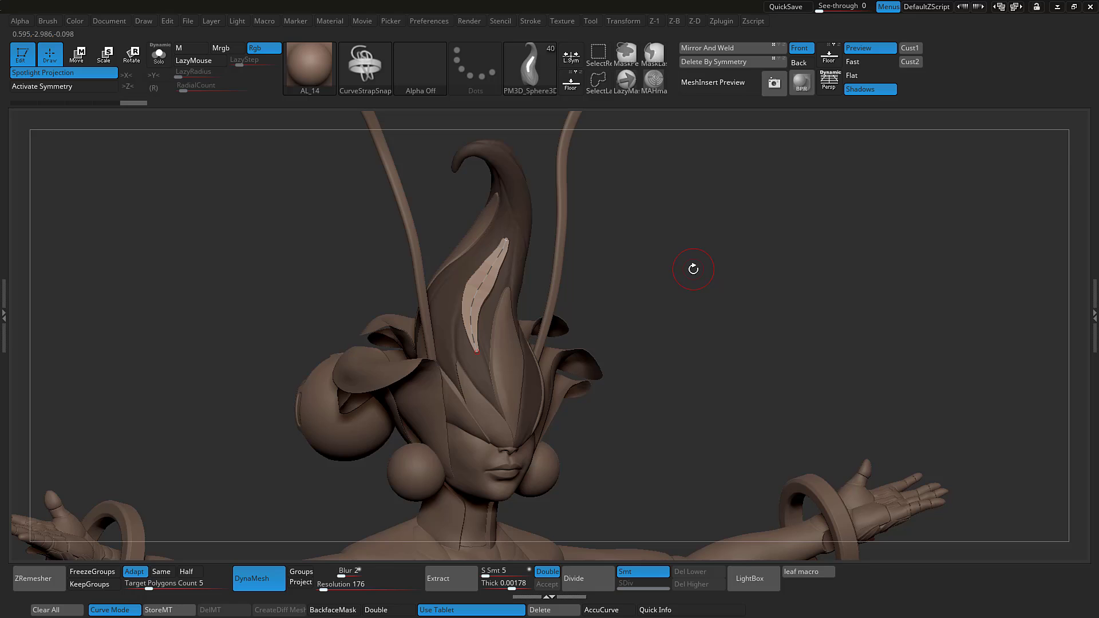
key(ctrl+z)
key(ctrl+z)
key(ctrl+z)
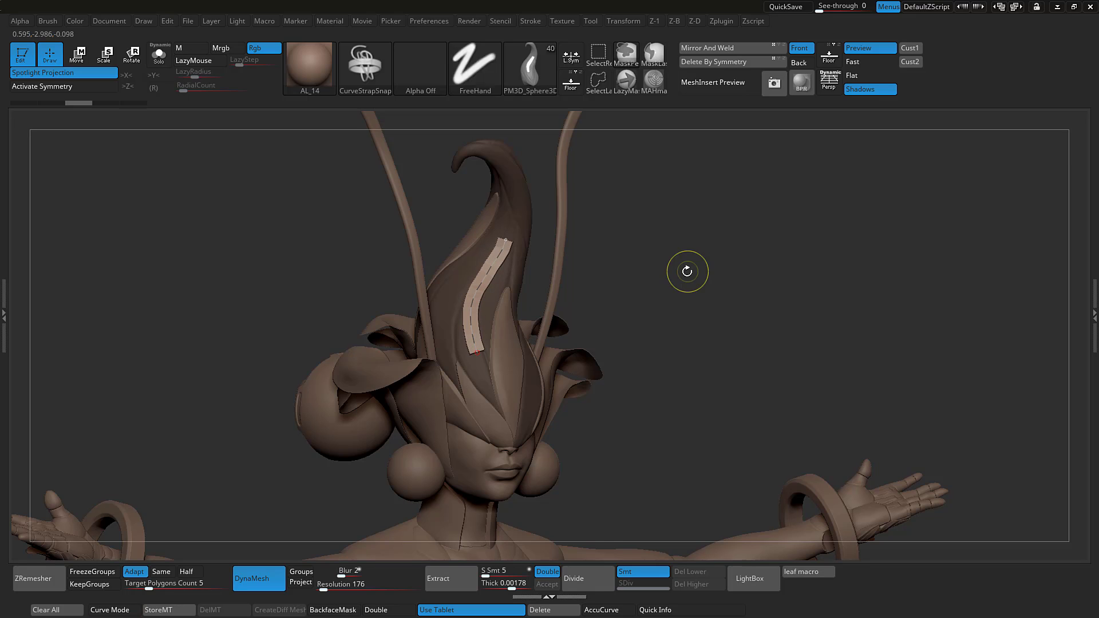
drag(685, 274, 677, 275)
key(shift+s)
alt+drag(606, 322, 621, 297)
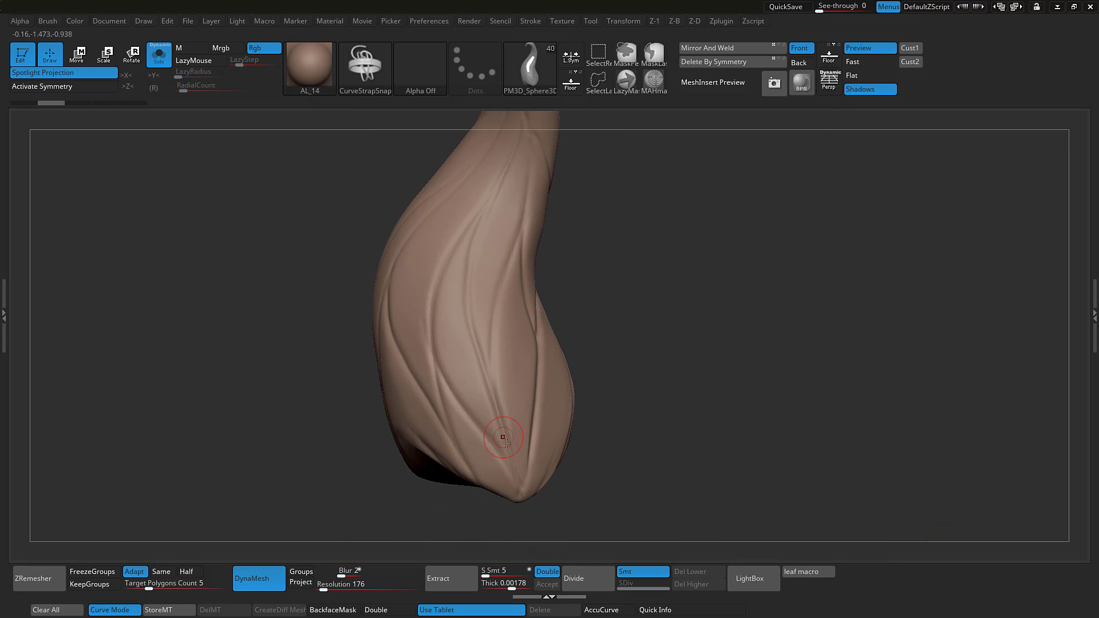
Step: Draw a tapered strap from the hair's lower front tip up along its groove, widen and finalize it, and check it against the full character
drag(514, 474, 490, 423)
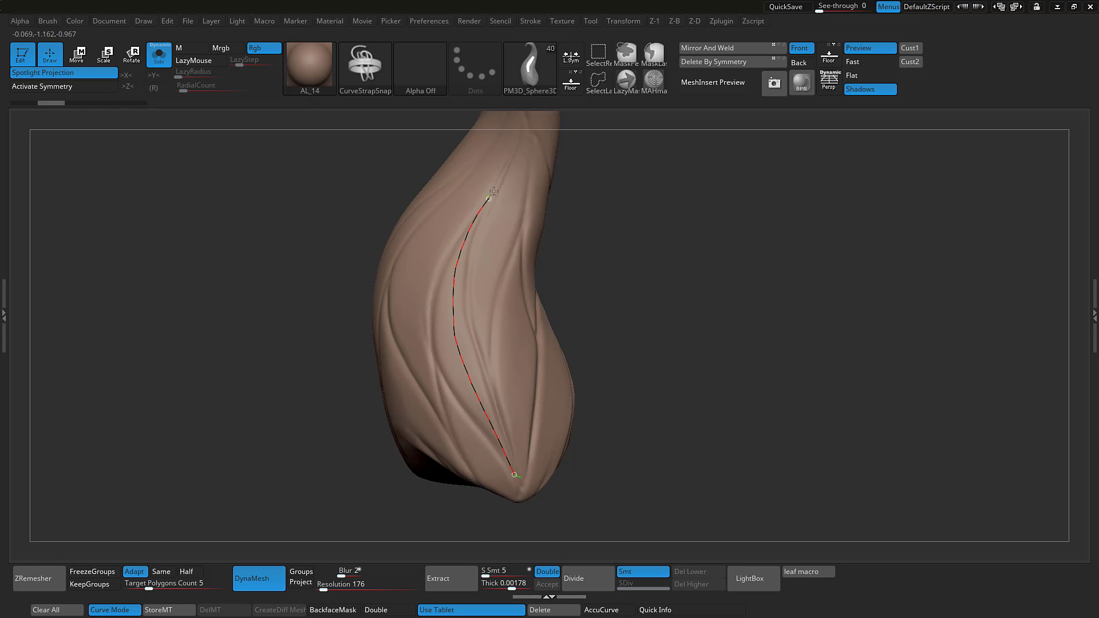
drag(494, 191, 491, 187)
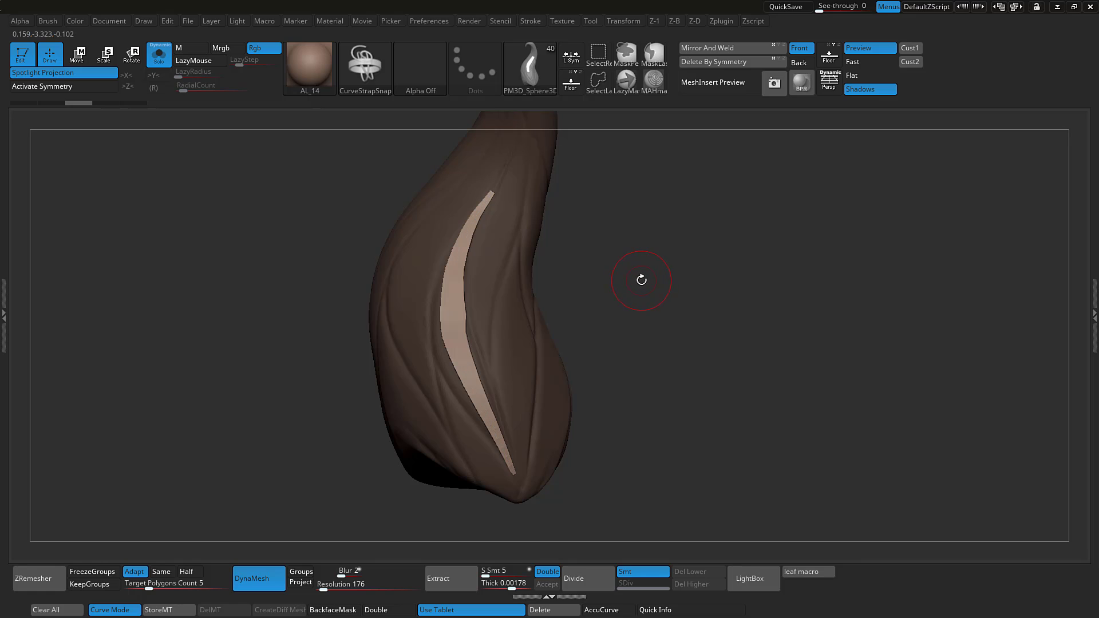
click(467, 357)
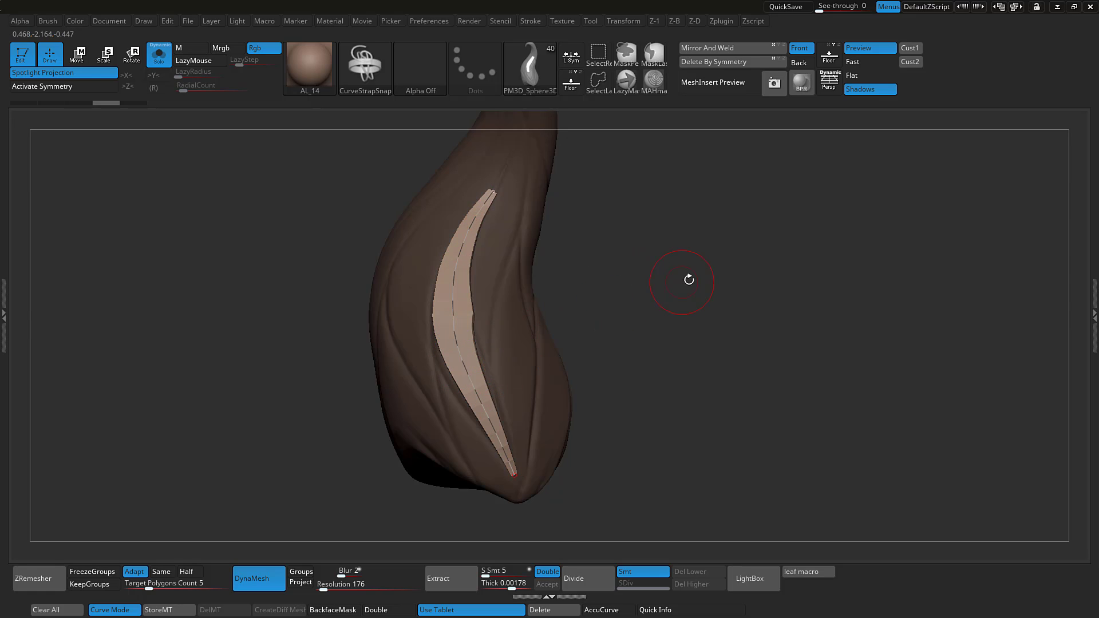
mouse_move(689, 280)
mouse_down()
mouse_move(645, 310)
mouse_move(653, 299)
mouse_up()
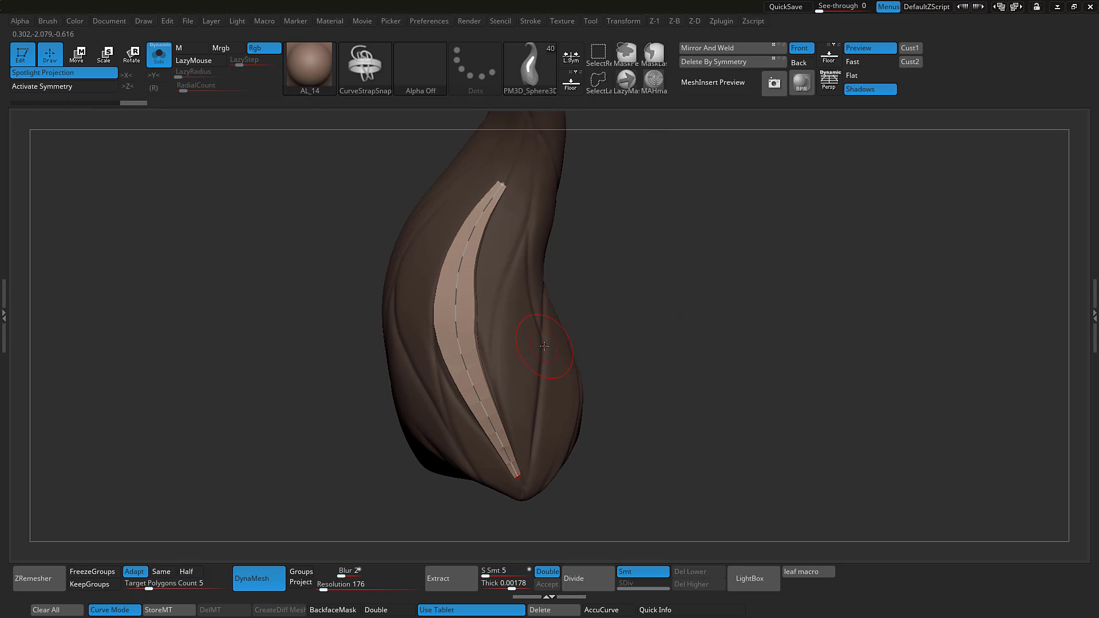
click(549, 347)
mouse_move(731, 277)
mouse_down()
mouse_move(695, 285)
mouse_move(764, 266)
mouse_move(723, 276)
mouse_up()
key(shift+f)
key(shift+f)
key(shift+s)
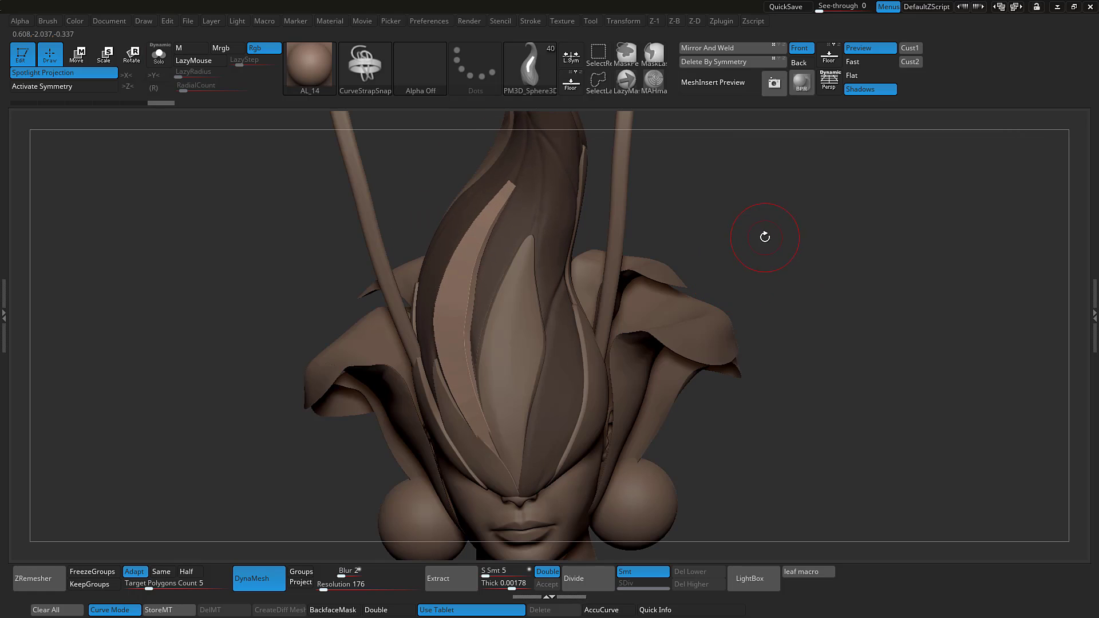
drag(765, 237, 640, 245)
Step: Isolate the hair, clear its mask, and draw a second tapered strap from the upper neck of the hair down its front
key(shift+alt+s)
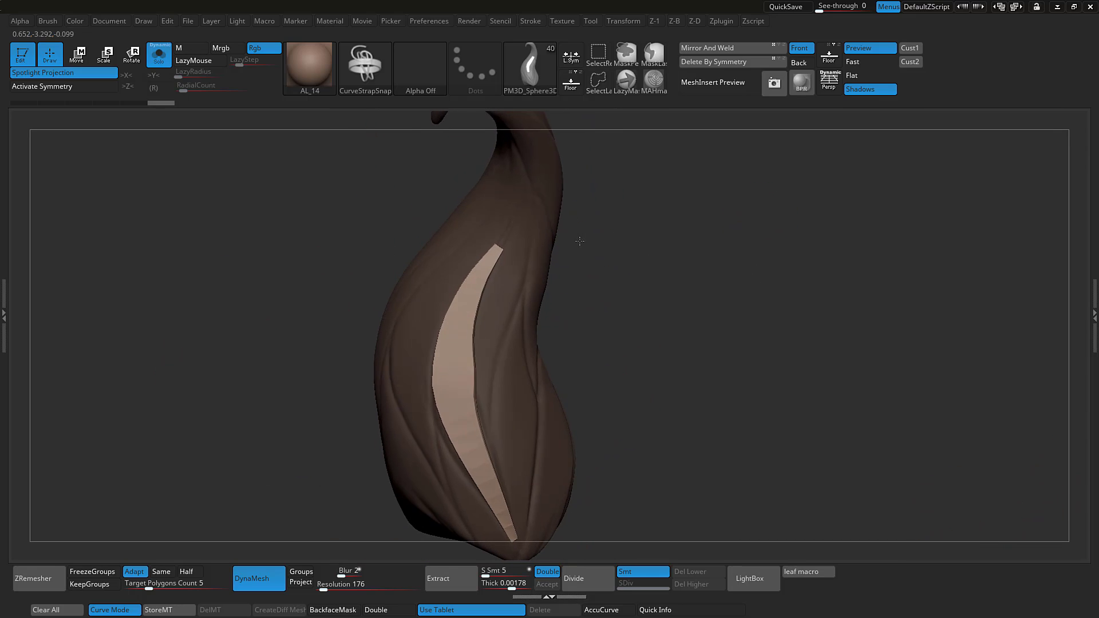
key(ctrl)
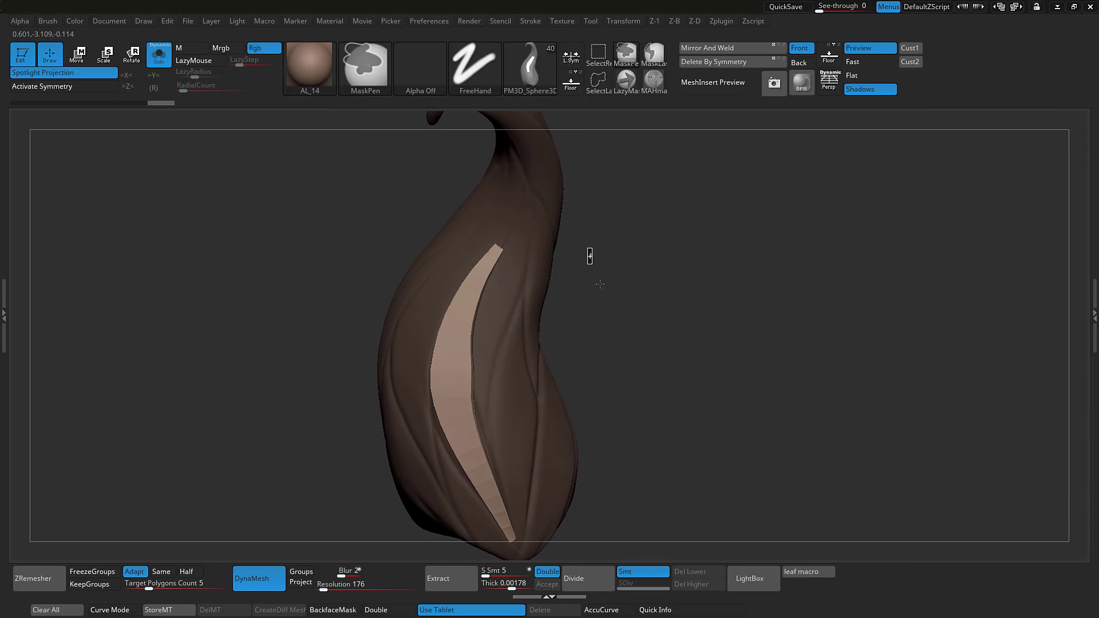
ctrl+drag(600, 284, 573, 280)
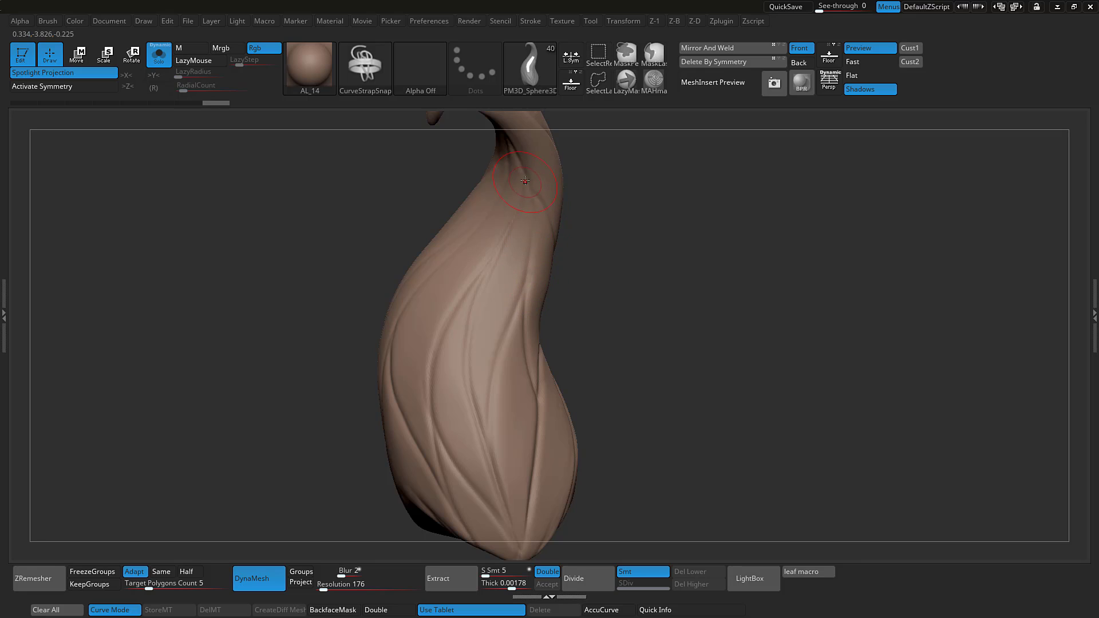
drag(525, 181, 527, 197)
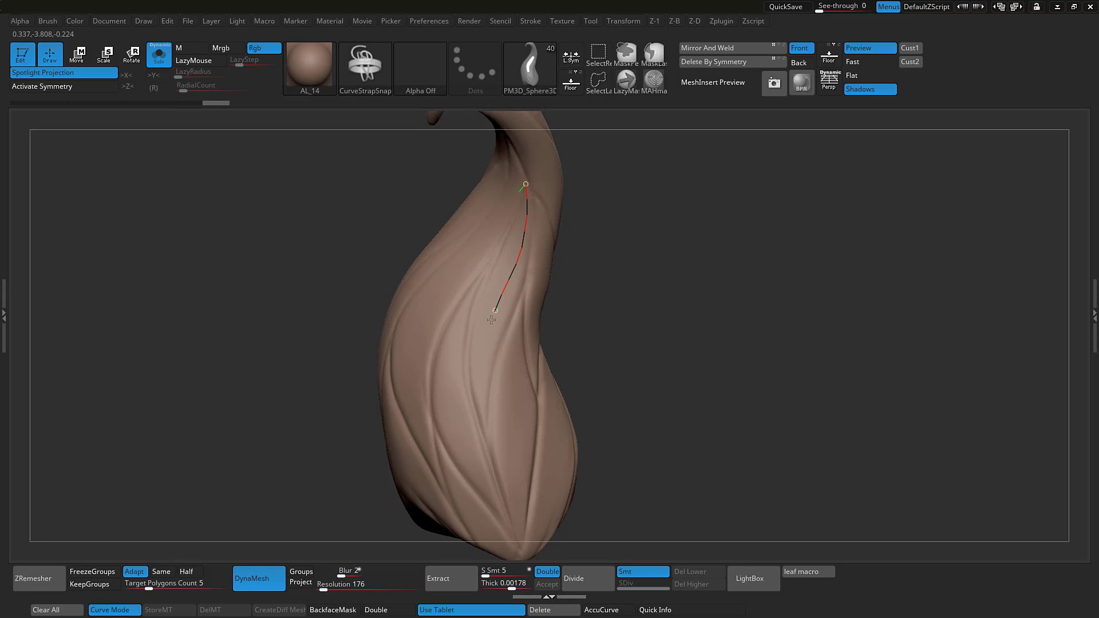
drag(487, 441, 487, 442)
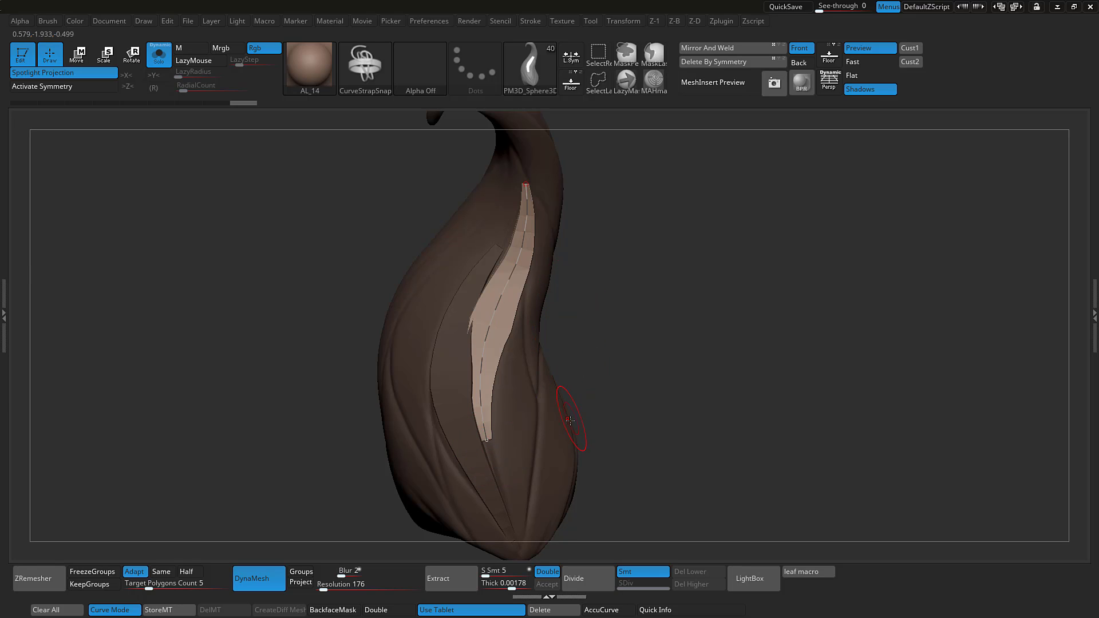
click(556, 406)
Step: Draw a third tapered strap from the hair's lower tip up the opposite side and widen it with a larger brush size
alt+drag(613, 376, 660, 295)
key(shift+s)
mouse_move(755, 230)
mouse_down()
mouse_move(437, 307)
mouse_move(721, 245)
mouse_up()
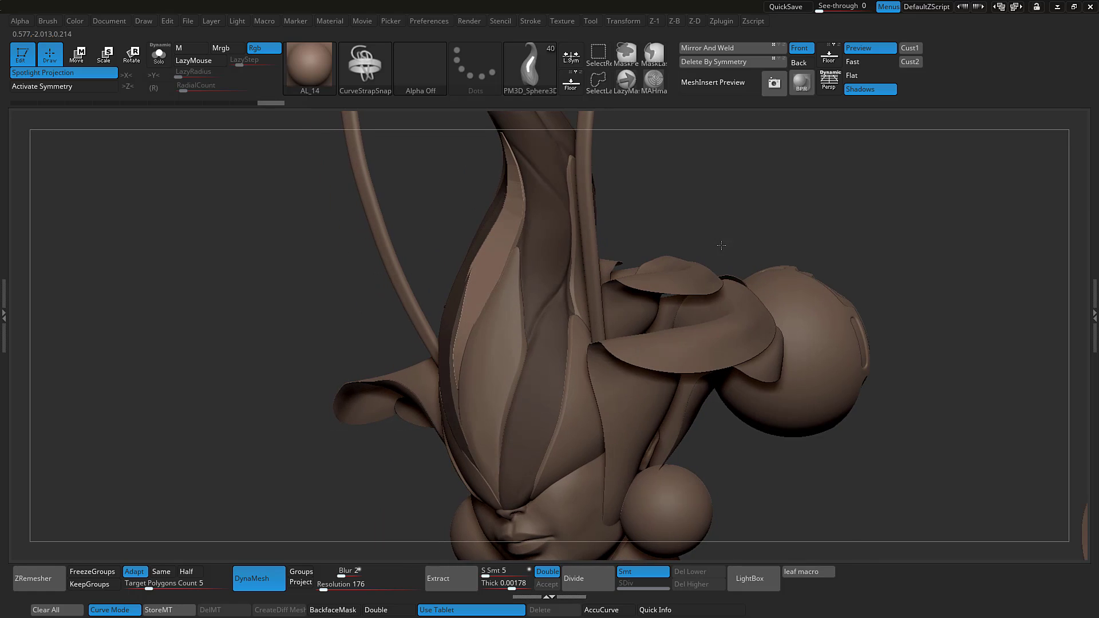
key(alt+s)
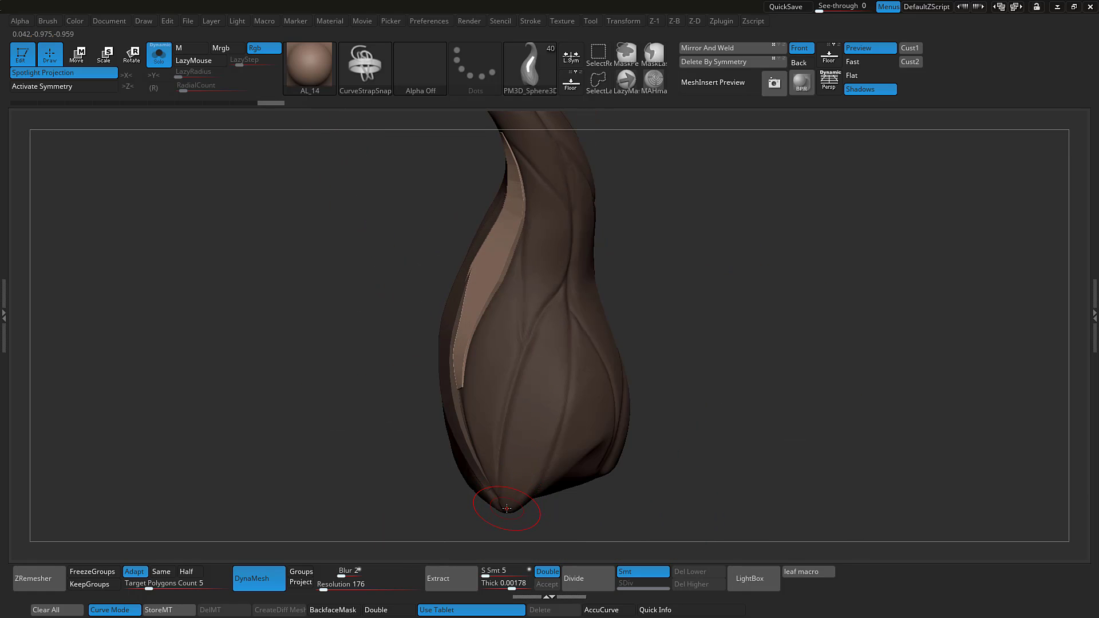
drag(507, 512, 518, 473)
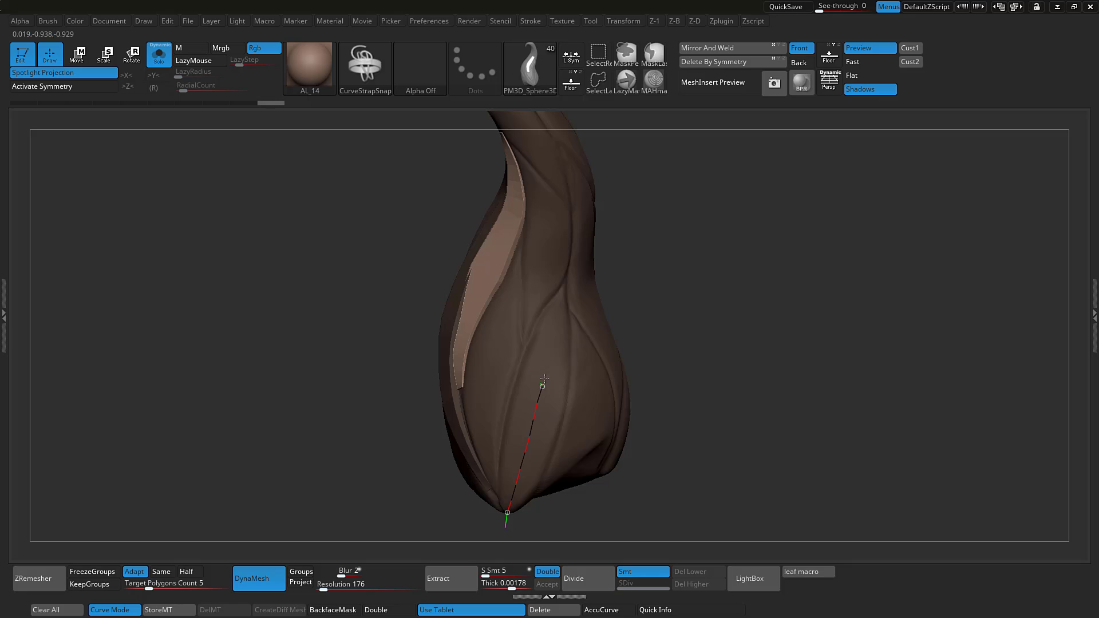
click(565, 278)
drag(662, 322, 671, 332)
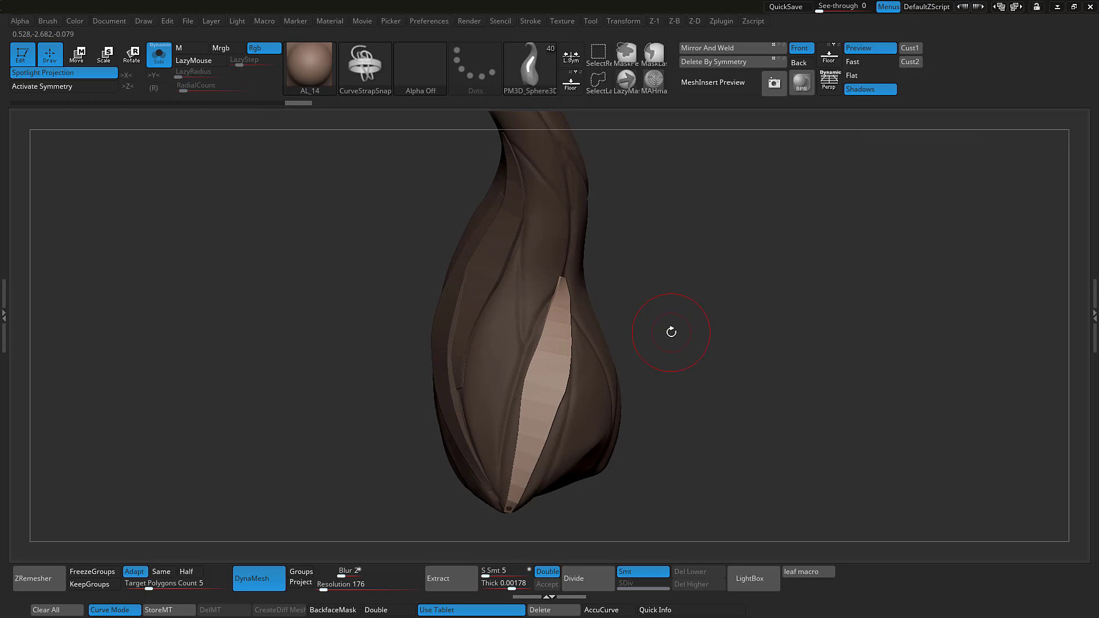
click(544, 408)
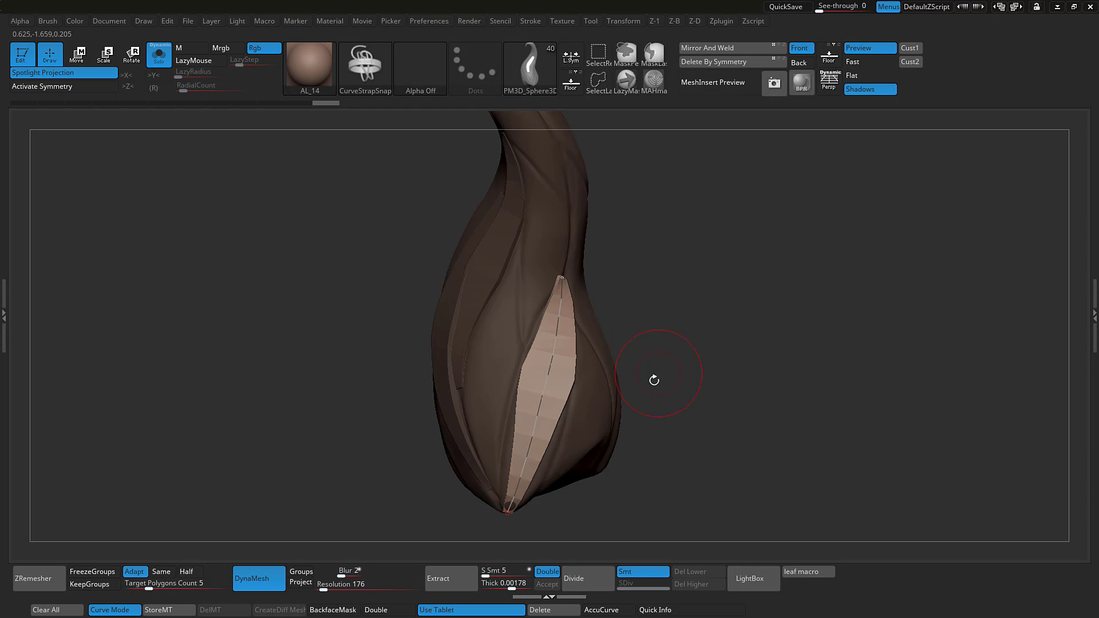
Step: Finalize the third strap and check it against the full character
click(619, 418)
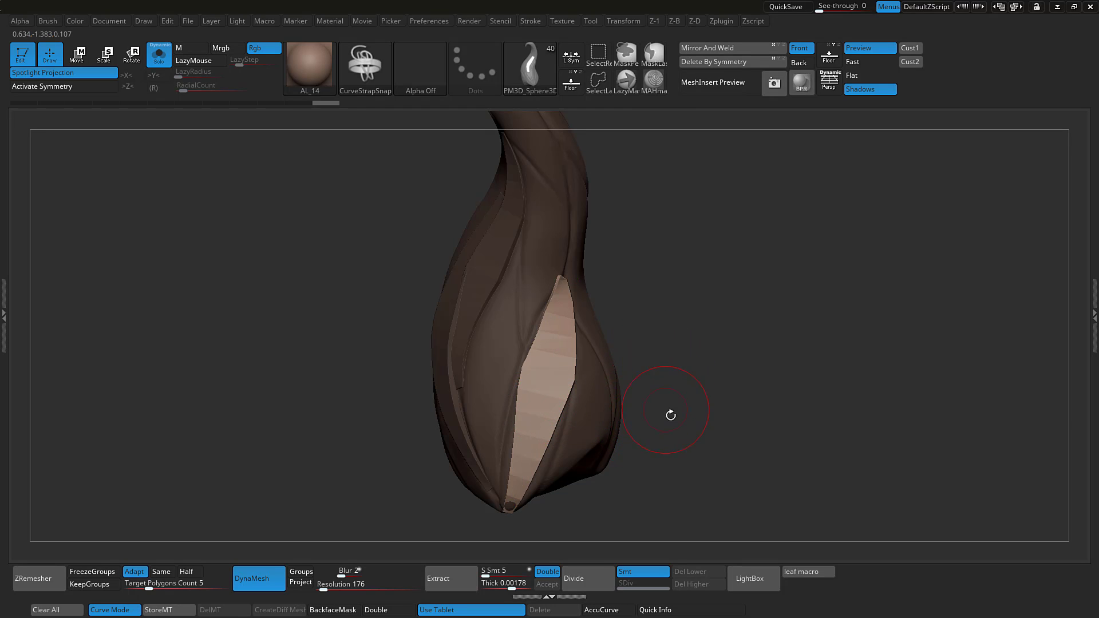
alt+drag(670, 414, 663, 393)
key(shift+s)
drag(762, 240, 773, 226)
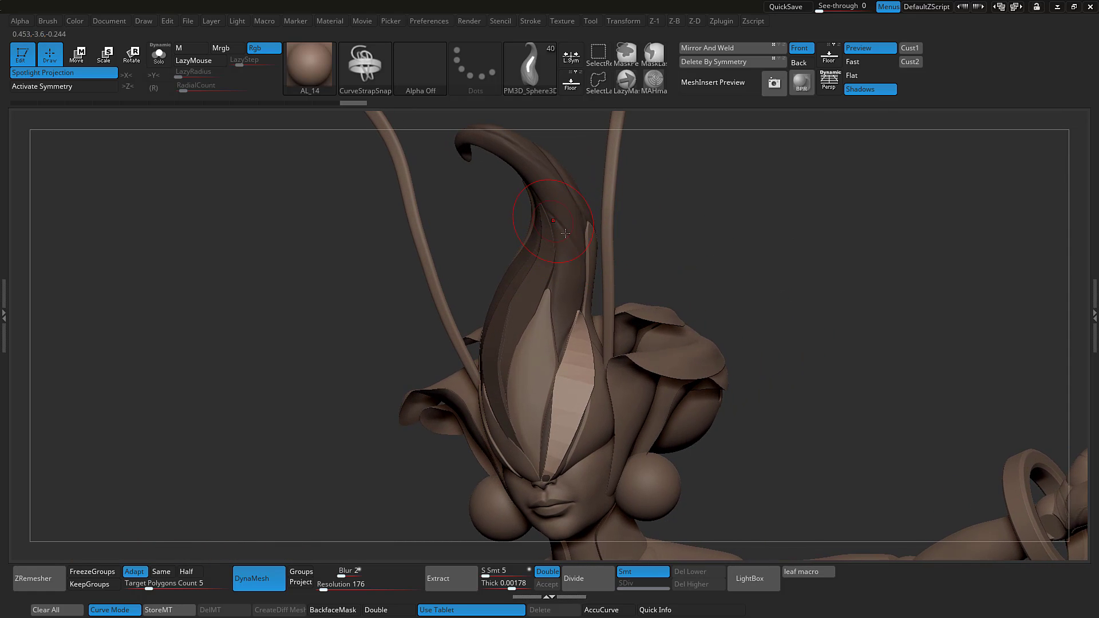
Step: Isolate the main hair mesh and draw a fourth tapered strap curving from the upper neck down the front groove
key(ctrl+shift+x)
mouse_move(663, 196)
mouse_down()
mouse_move(664, 235)
mouse_move(661, 224)
mouse_up()
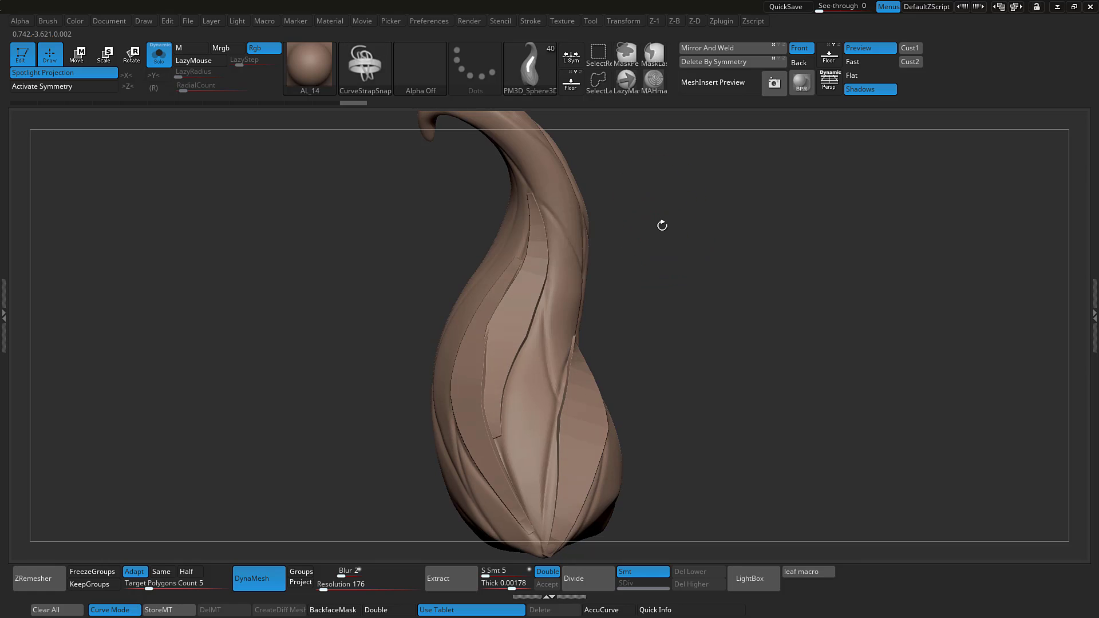
ctrl+shift+click(578, 243)
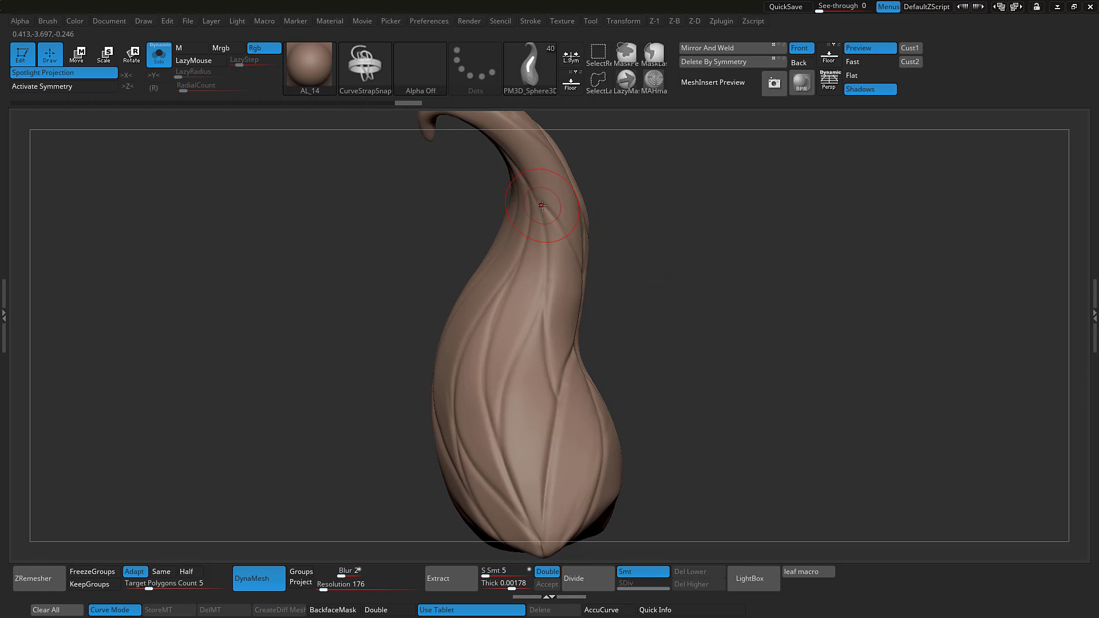
drag(541, 202, 555, 231)
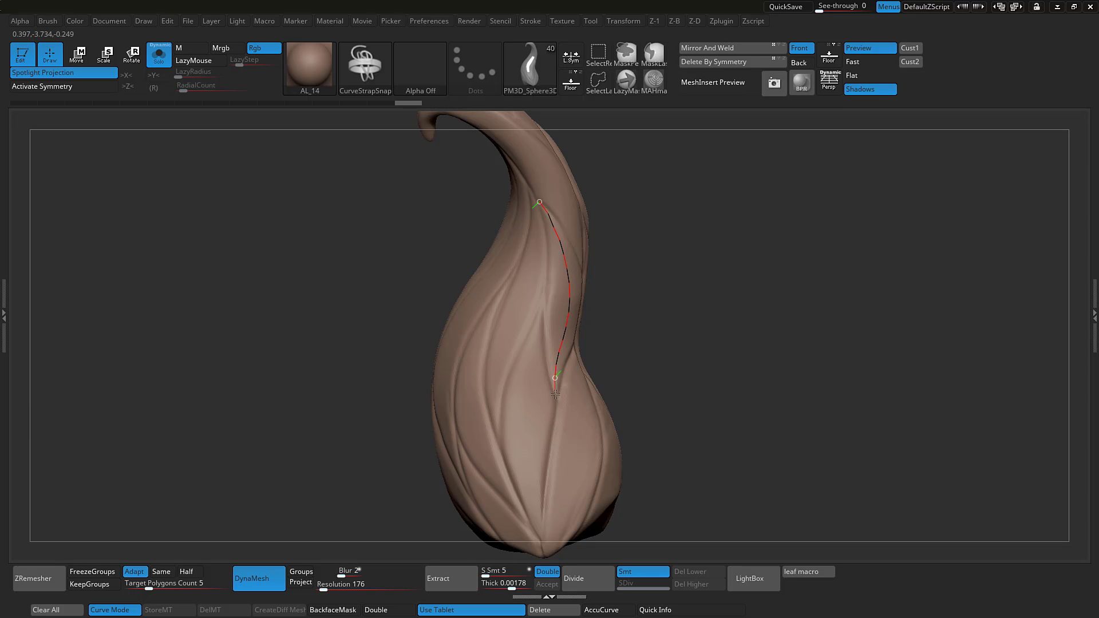
drag(559, 410, 558, 408)
drag(652, 279, 627, 266)
Step: Rebuild the fourth strap at an adjusted brush size, pull its curve's middle toward the groove, and check it against the full character
click(571, 297)
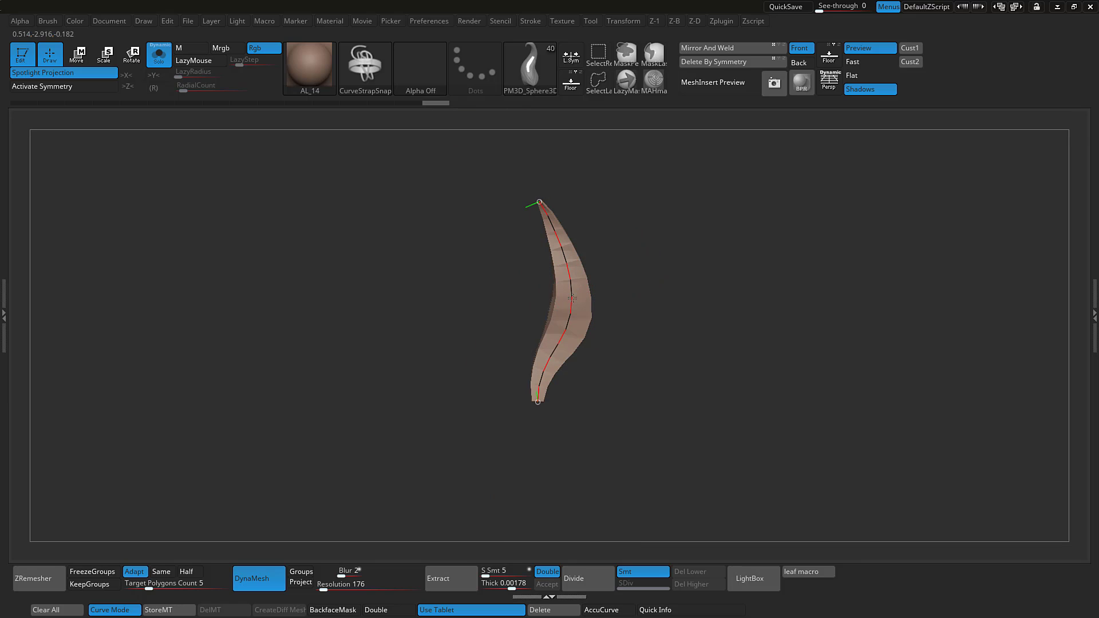
click(572, 302)
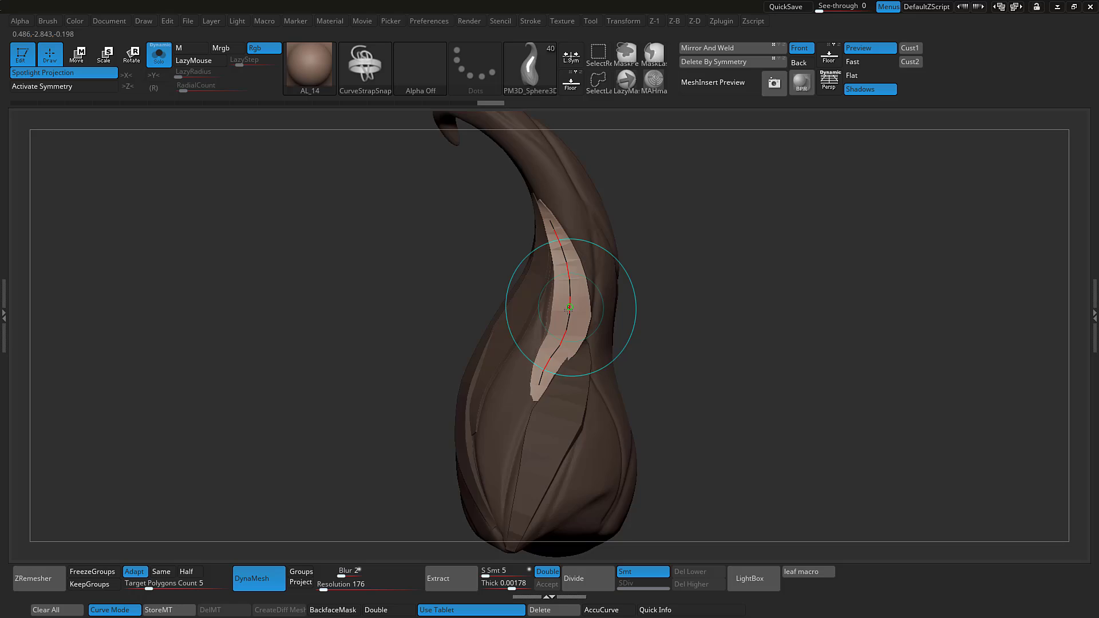
drag(571, 309, 562, 326)
click(564, 330)
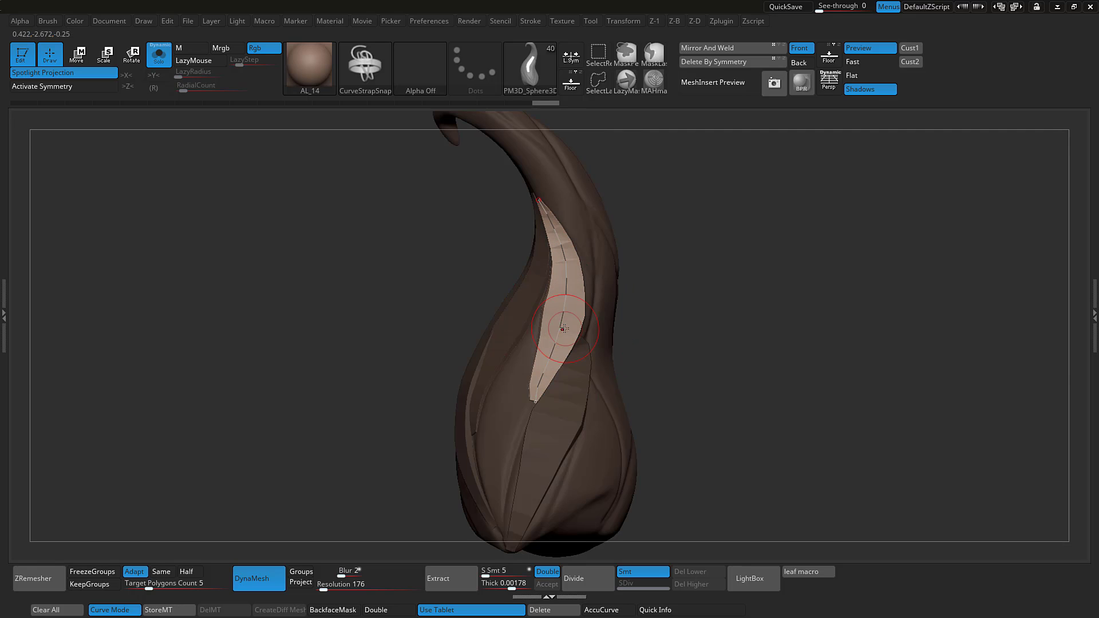
drag(668, 255, 748, 253)
click(525, 450)
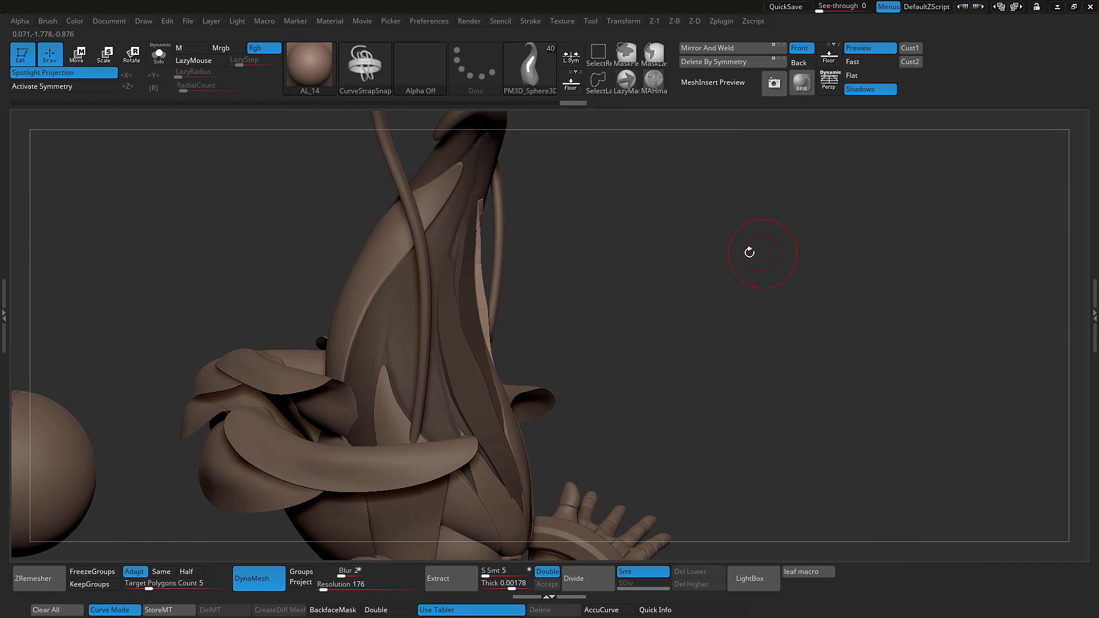
Step: Isolate the hair, draw a fifth tapered strap from beneath the top curl down the side to the lower front, widen it, and finalize it
key(shift+alt+s)
alt+drag(681, 261, 726, 263)
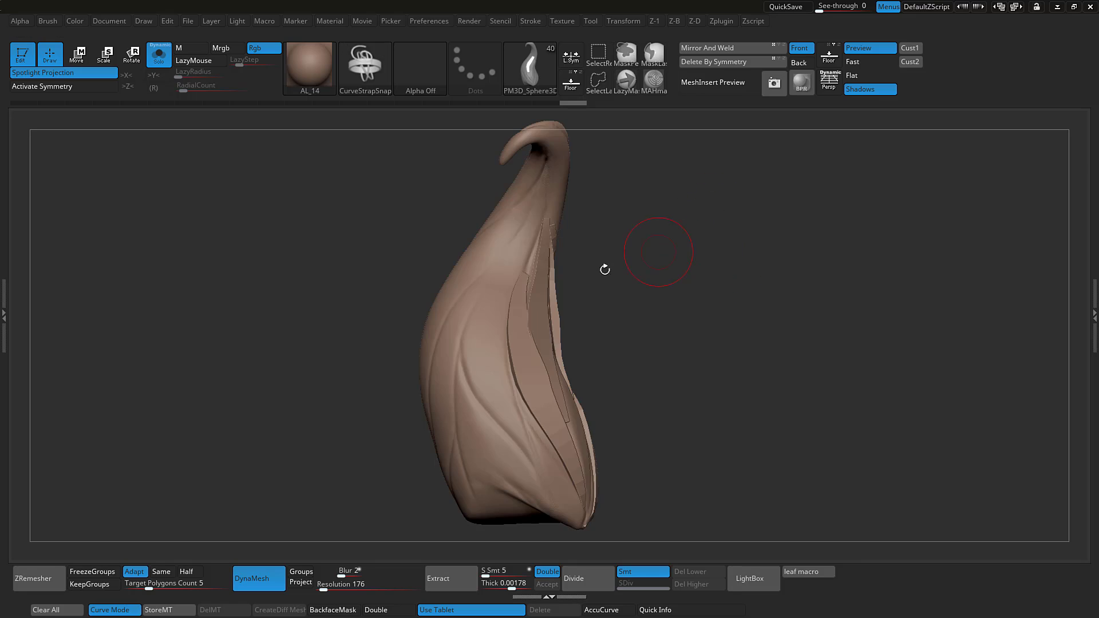
ctrl+shift+click(488, 341)
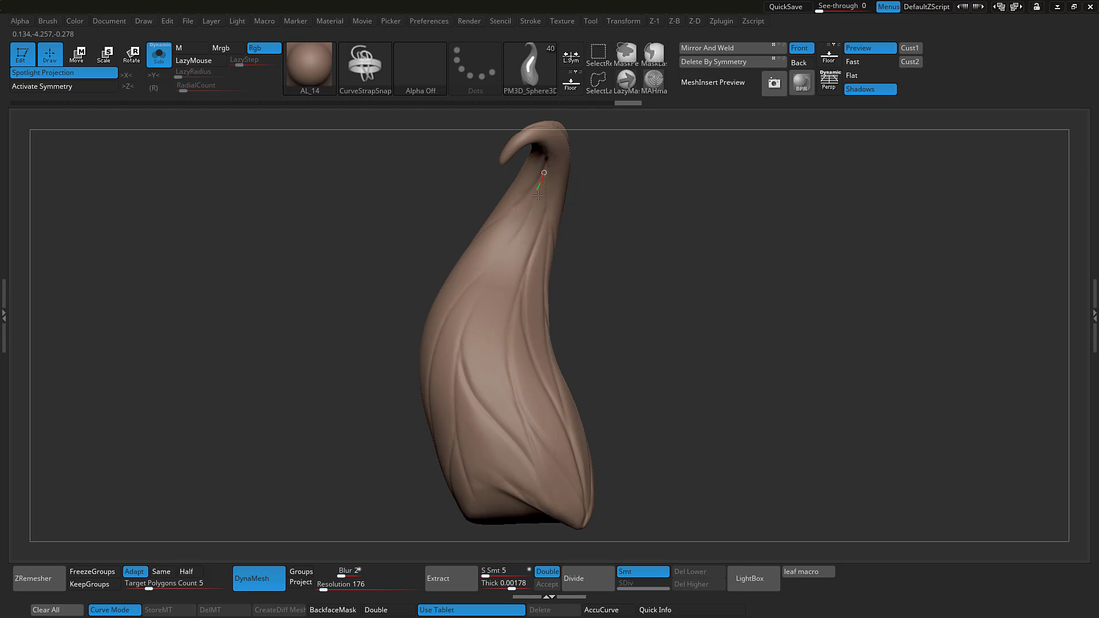
drag(538, 196, 527, 231)
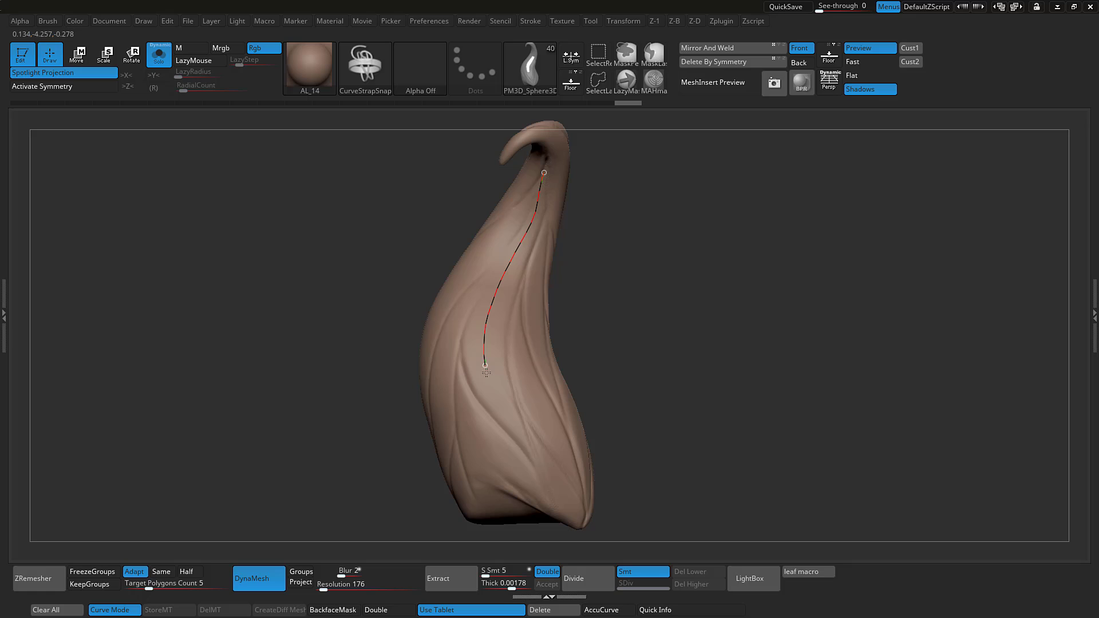
drag(539, 471, 528, 457)
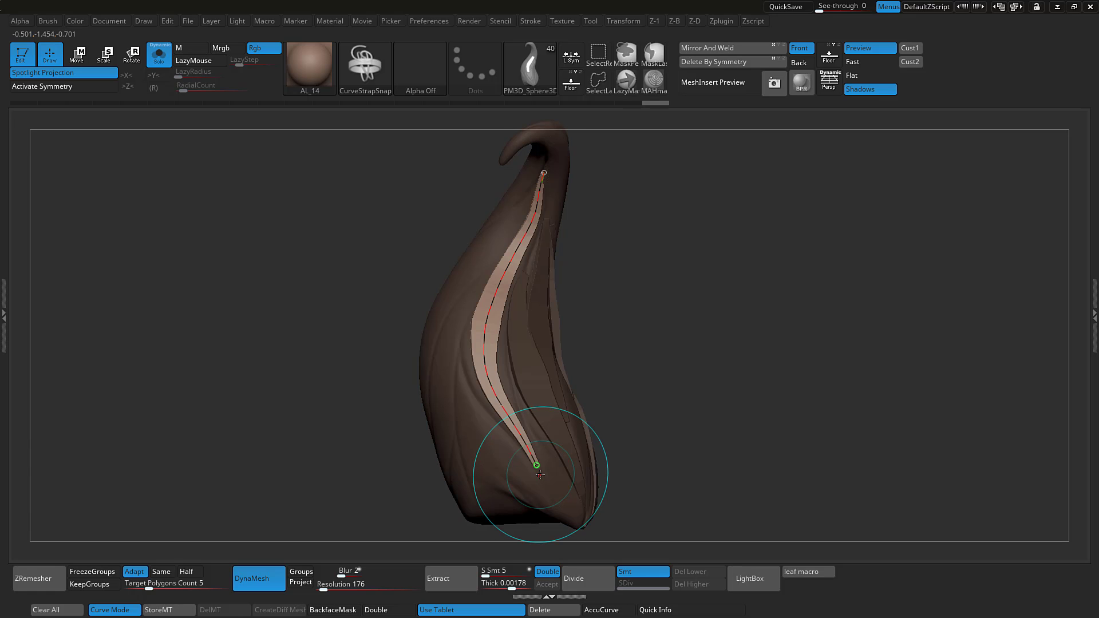
click(491, 320)
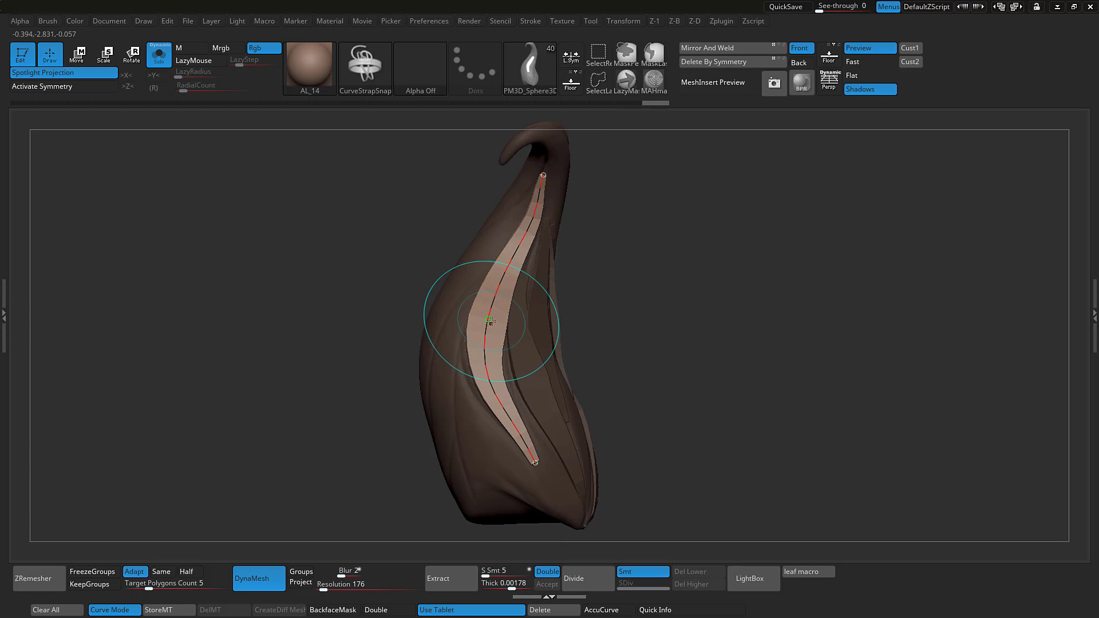
mouse_move(616, 334)
mouse_down()
mouse_move(623, 351)
mouse_move(638, 332)
mouse_move(622, 315)
mouse_move(634, 346)
mouse_up()
click(615, 359)
Step: Isolate the main hair mesh, draw a sixth tapered strap down the side groove to the base, and widen it
ctrl+shift+click(500, 417)
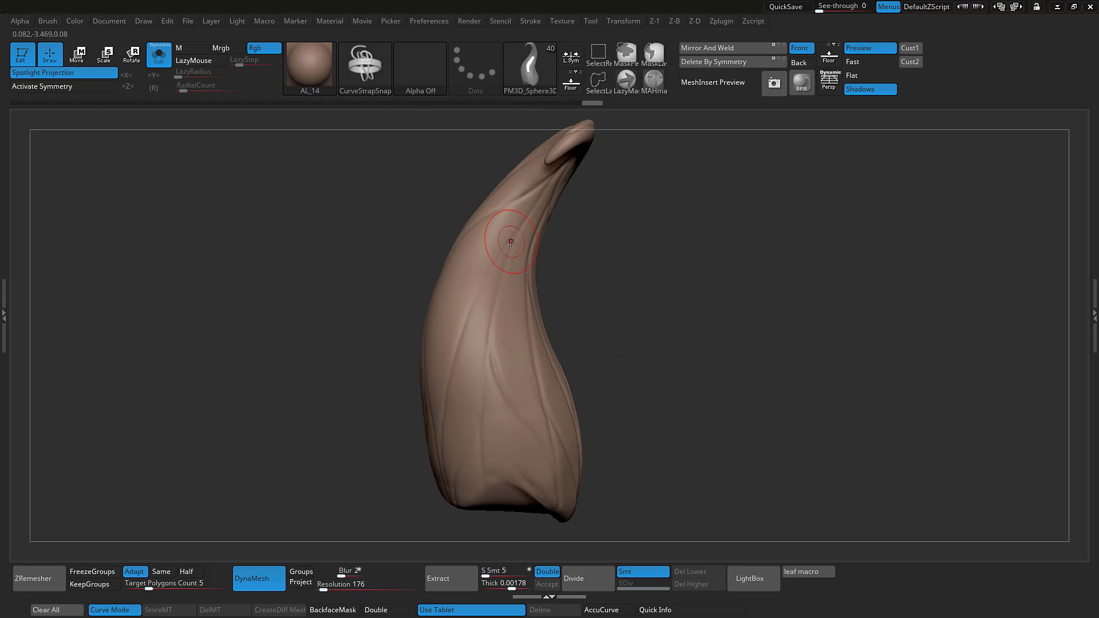
drag(513, 240, 493, 274)
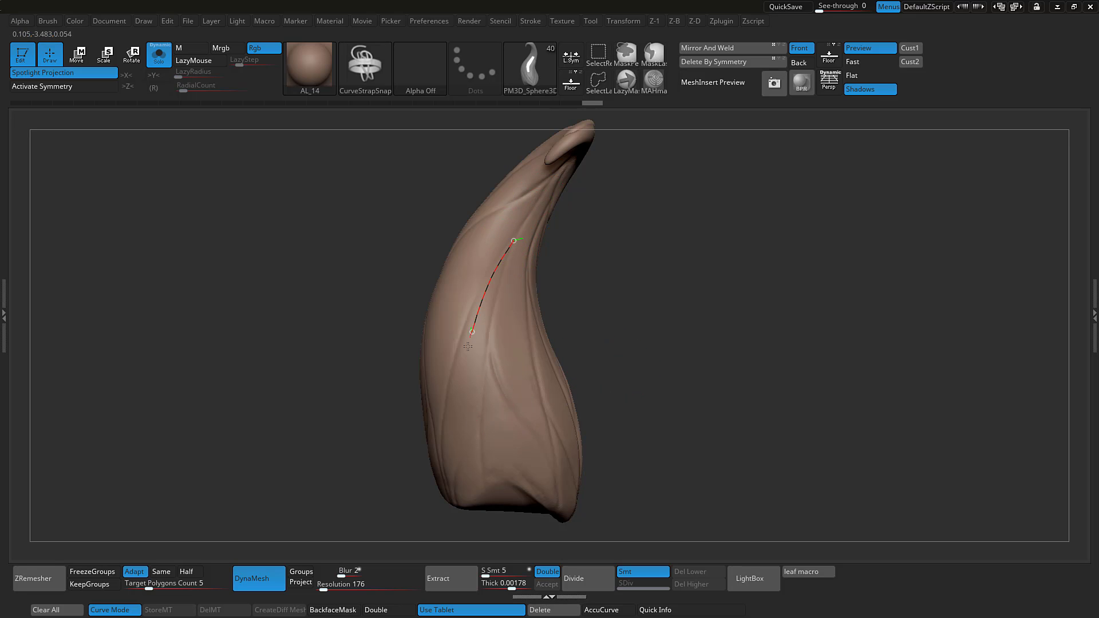
drag(448, 476, 456, 502)
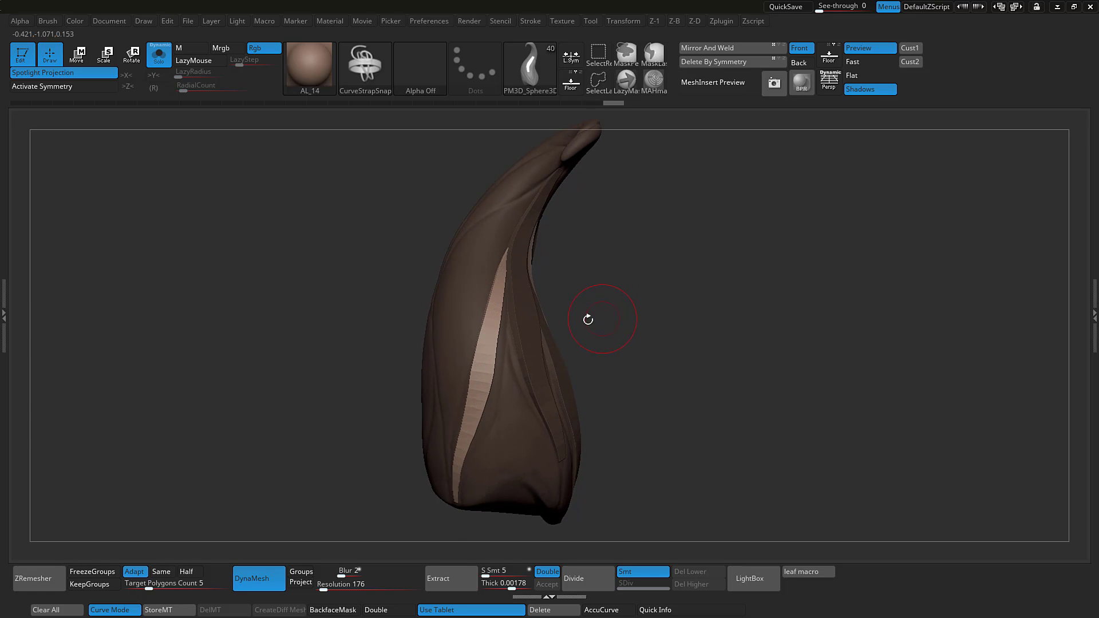
click(491, 353)
drag(632, 315, 620, 296)
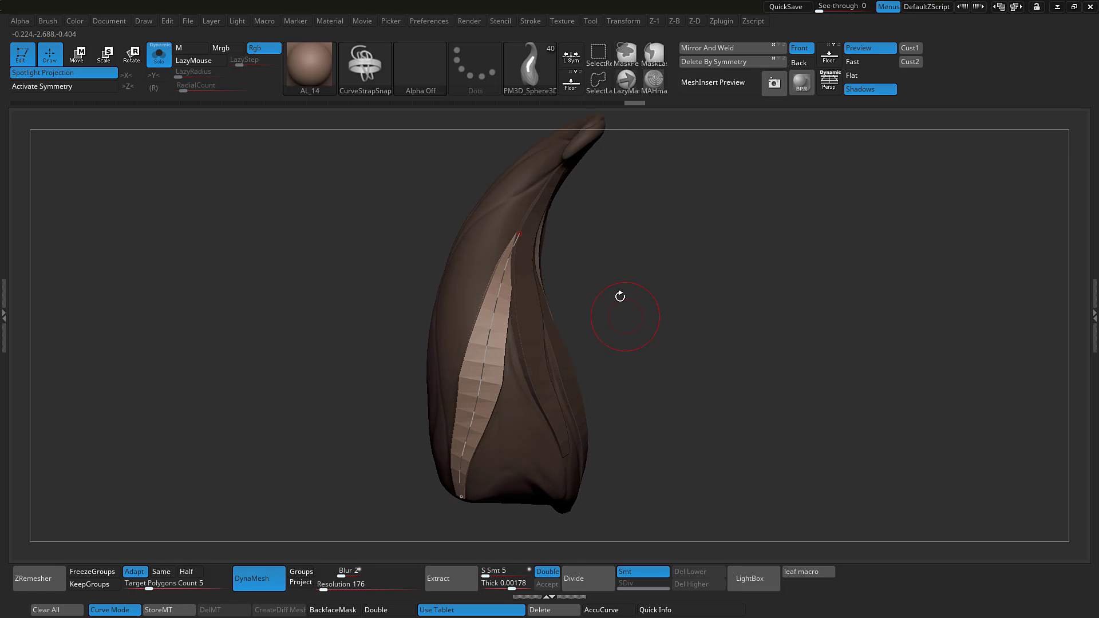
Step: Shift the Curve Falloff peak to about H .68, V .87 so the sixth strap is widest near its lower end
click(537, 24)
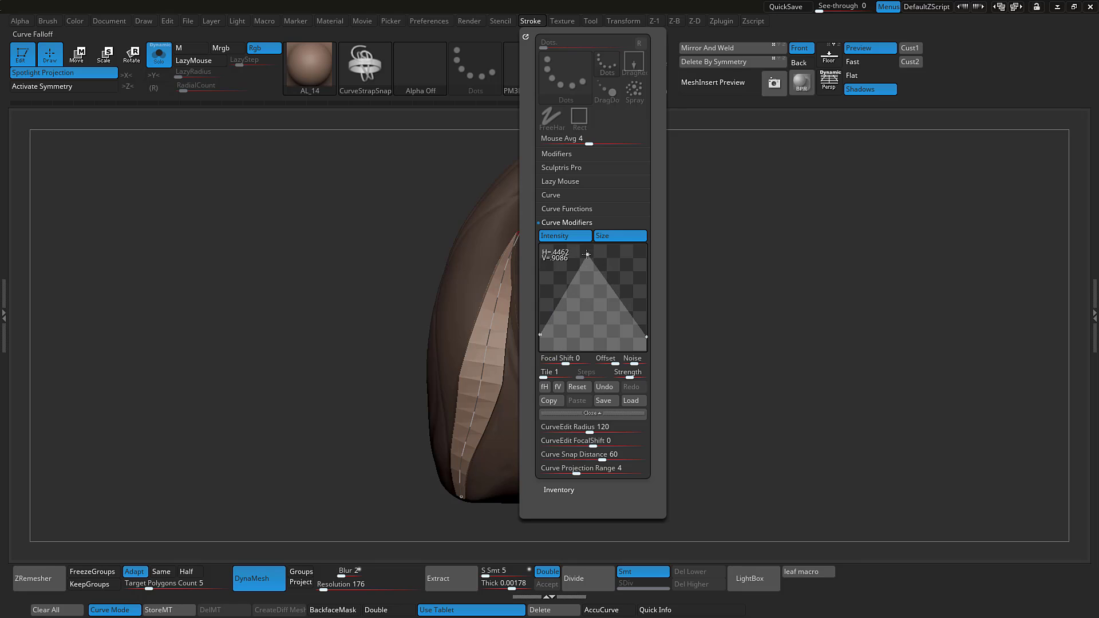
drag(586, 254, 584, 254)
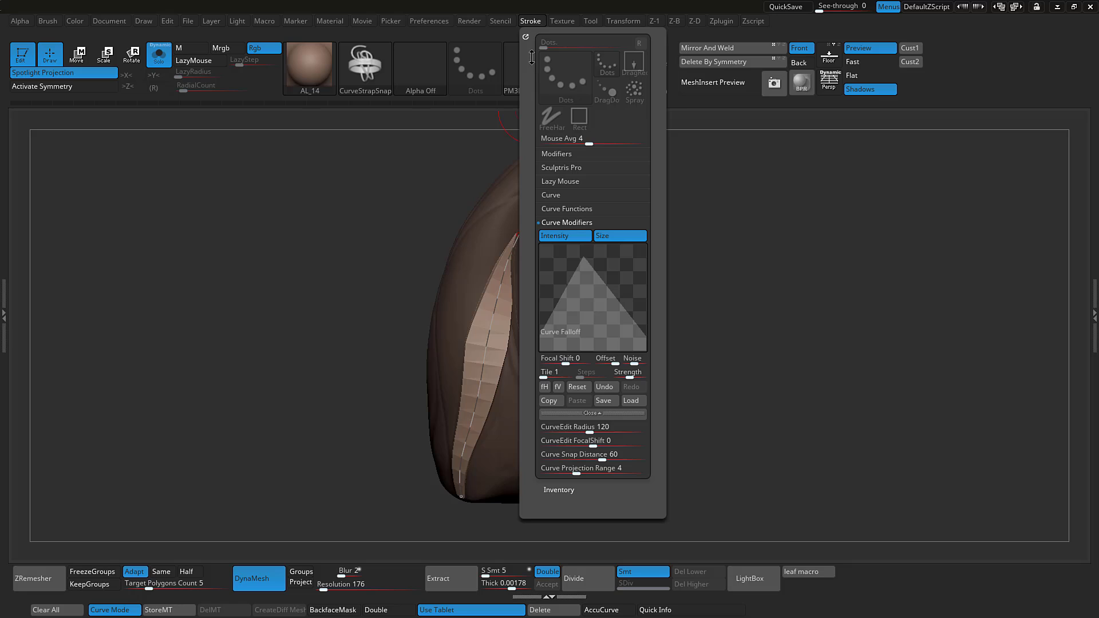
drag(585, 255, 612, 257)
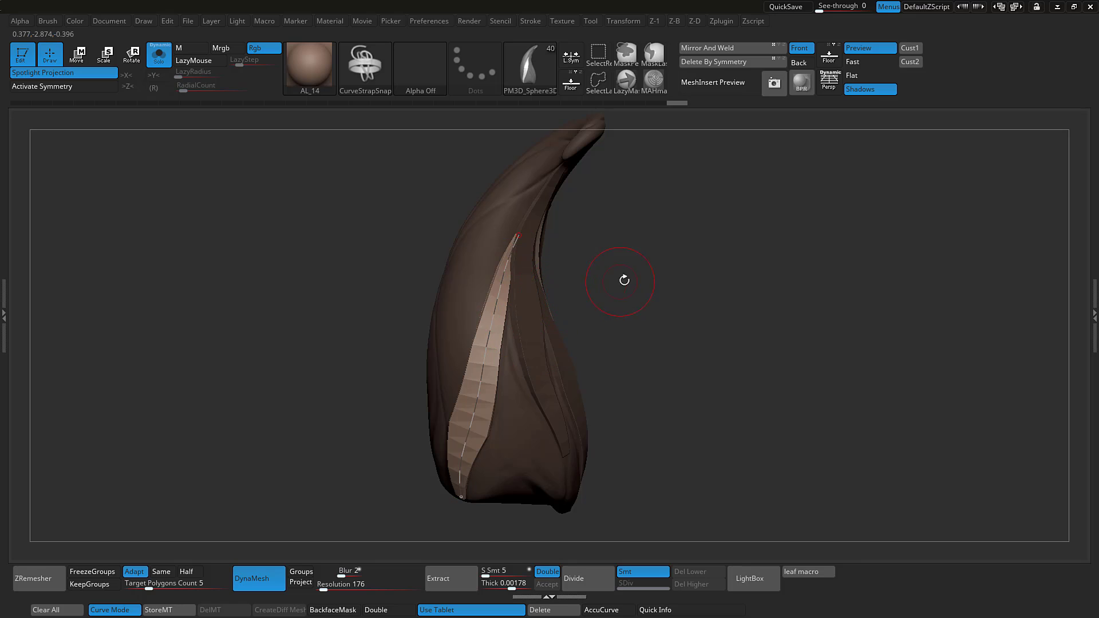
drag(624, 280, 638, 225)
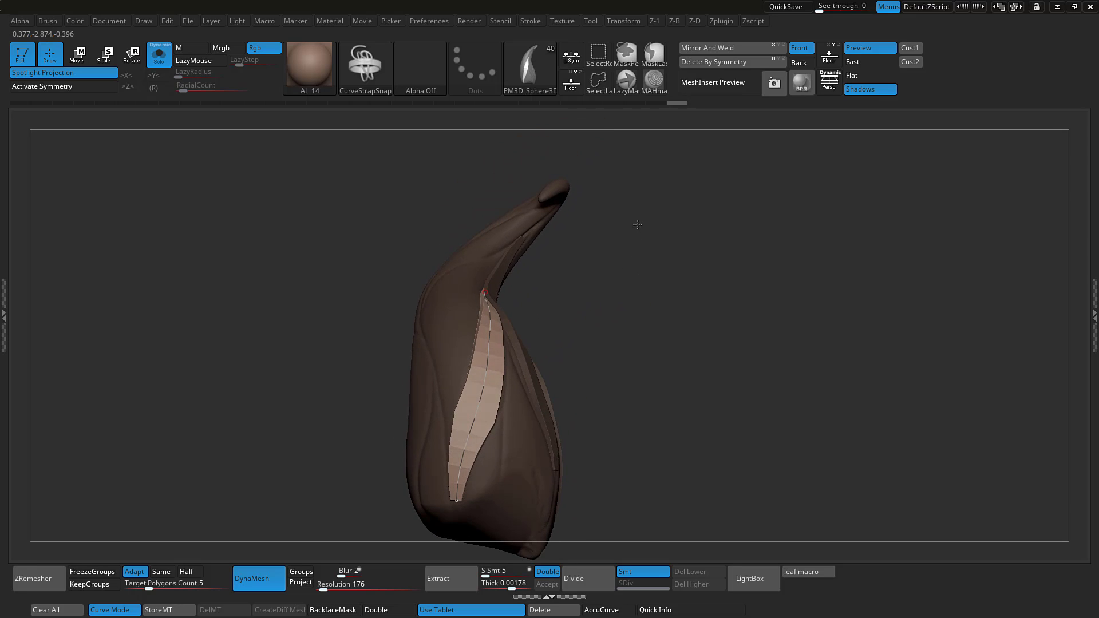
Step: Lower the end point of the Curve Falloff to sharpen the strap's lower tip, rebuild the strap, and inspect its shape
click(541, 23)
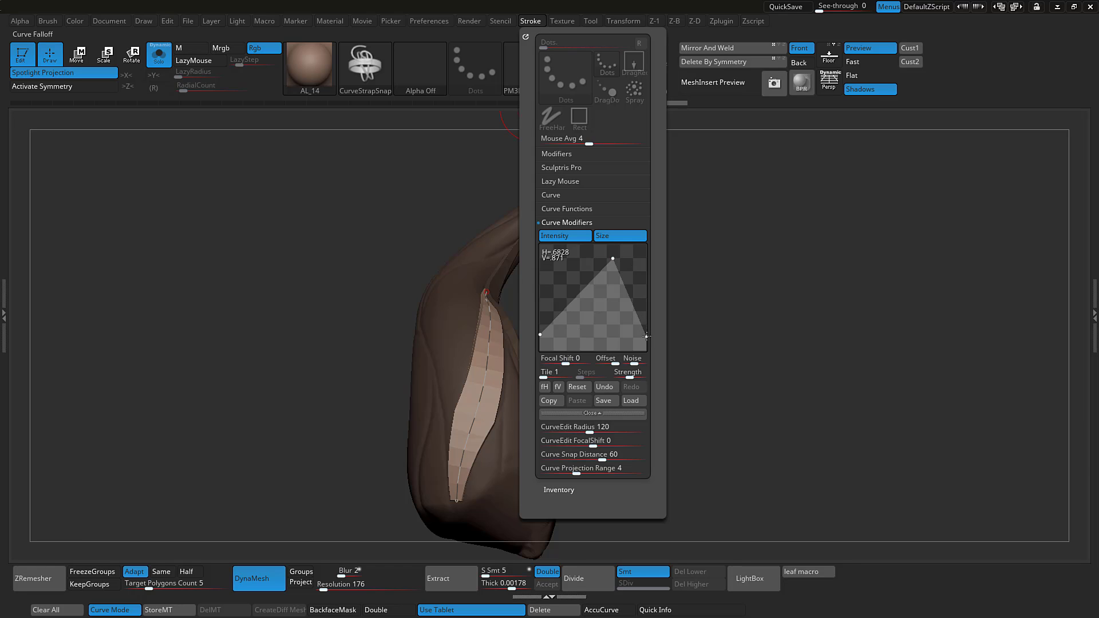
drag(646, 343, 646, 349)
click(489, 384)
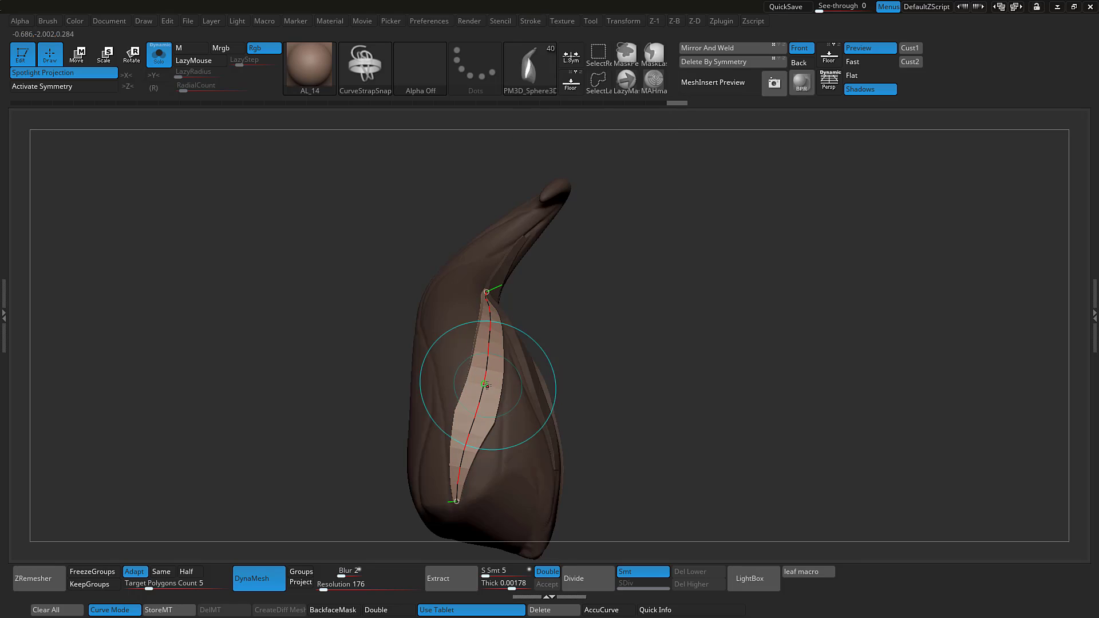
drag(641, 326, 577, 394)
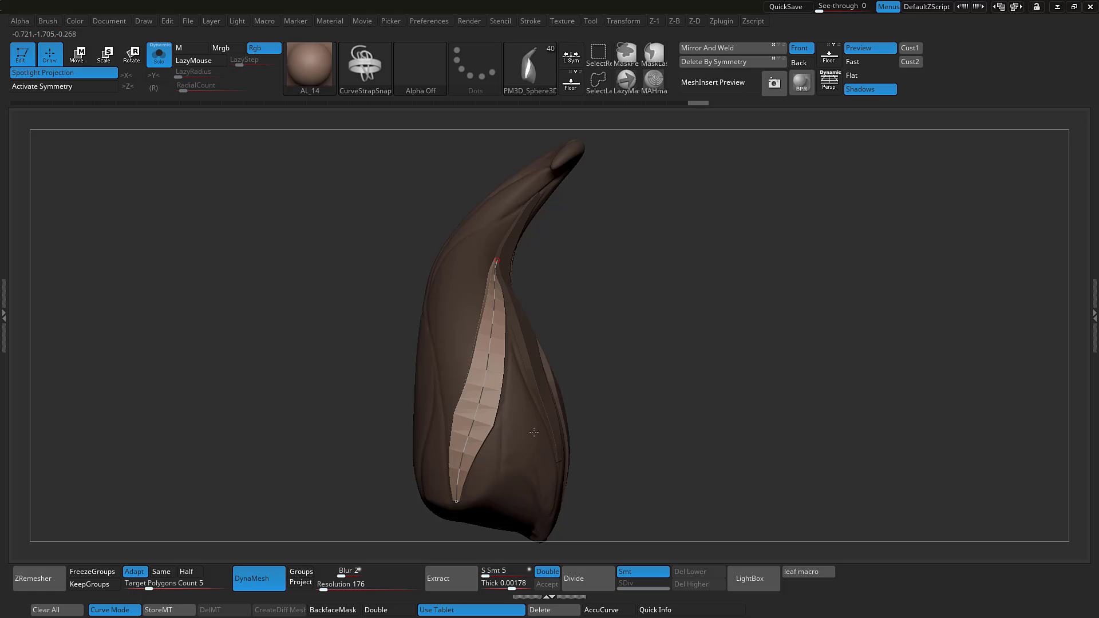
drag(533, 432, 710, 232)
Step: Isolate the hair and draw a seventh tapered strap from the neck groove on the opposite side down to the base
key(alt+shift+s)
drag(651, 196, 647, 225)
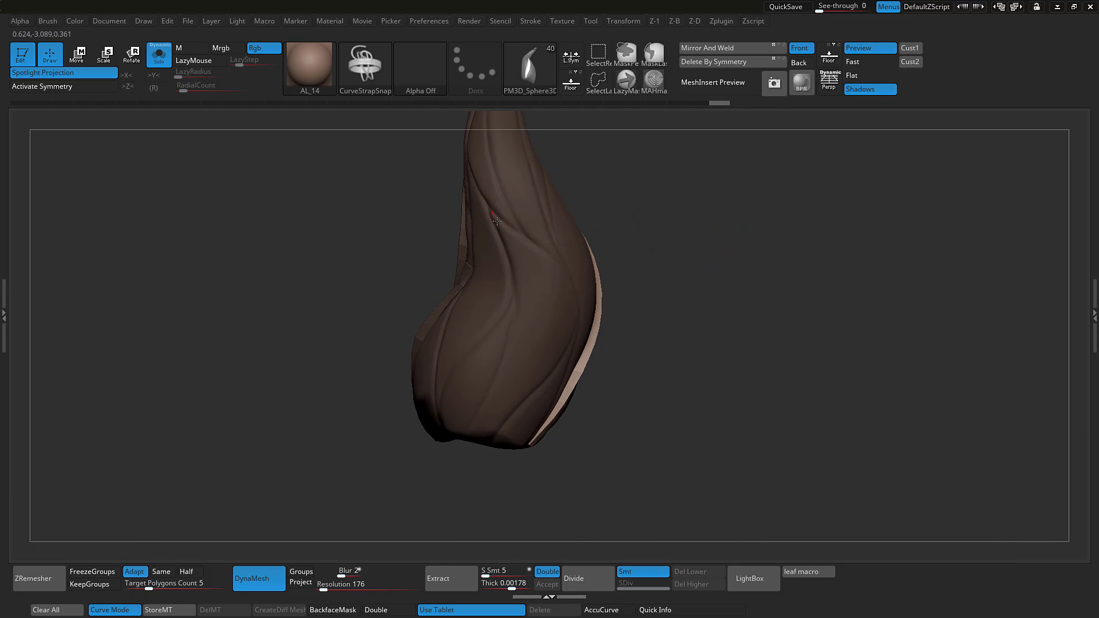
drag(492, 212, 522, 248)
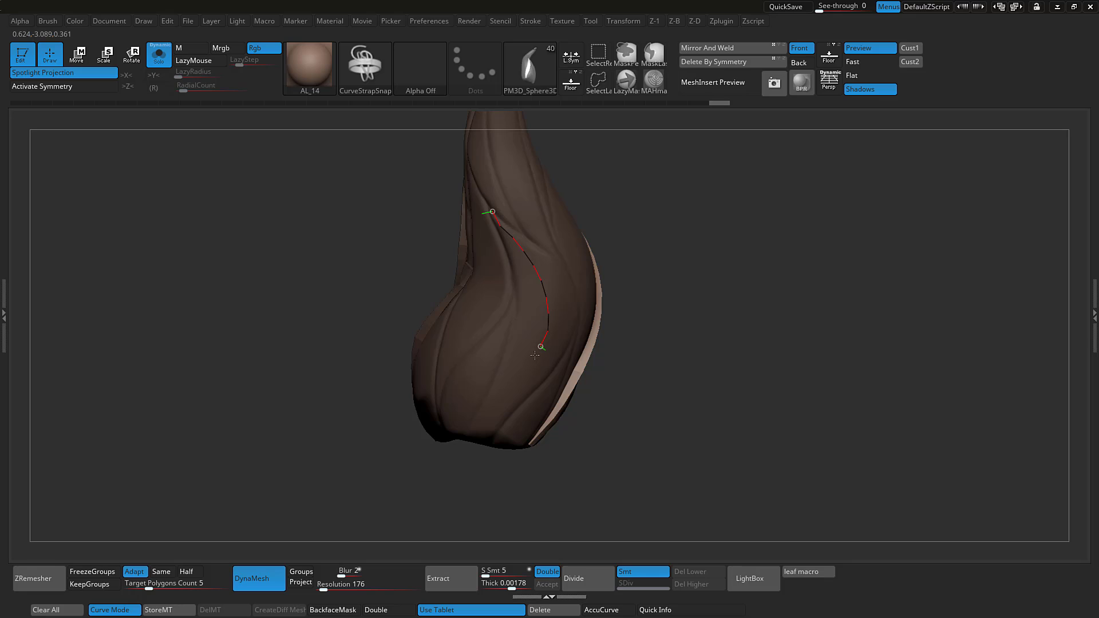
drag(478, 435, 479, 436)
drag(670, 280, 652, 265)
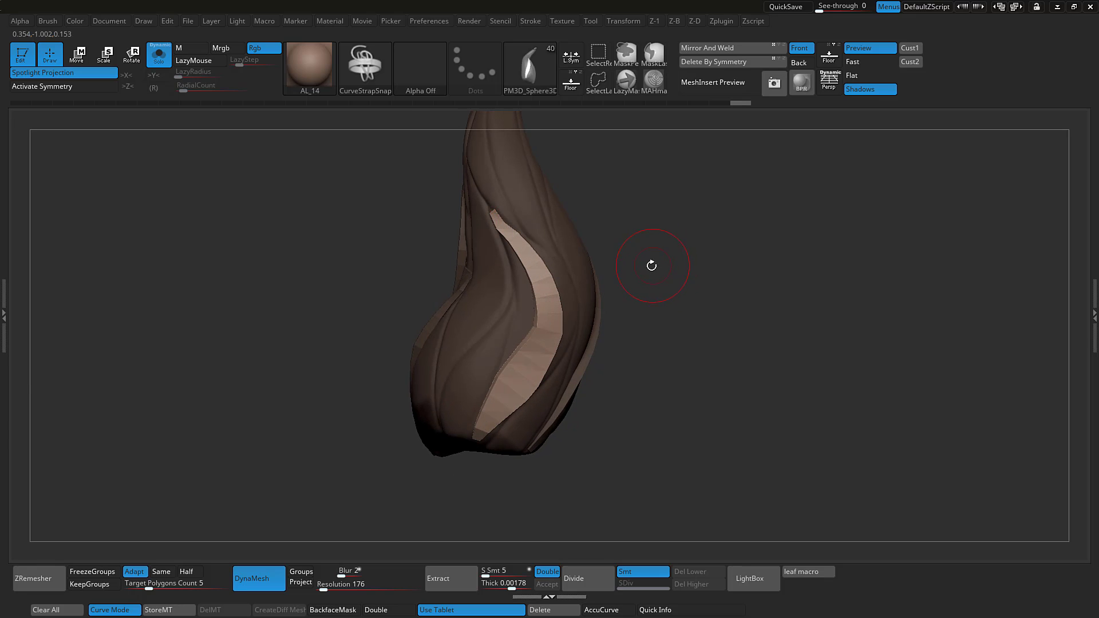
Step: Move the Curve Falloff peak back toward the upper end and rebuild the seventh strap wider with a larger brush size
click(547, 324)
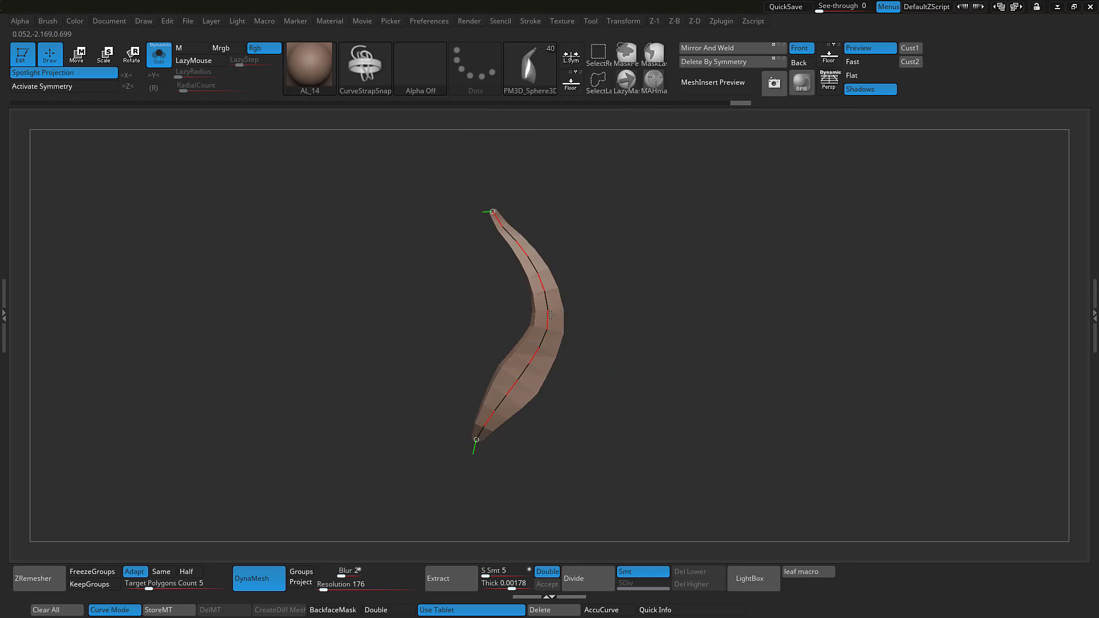
click(530, 21)
drag(612, 258, 573, 260)
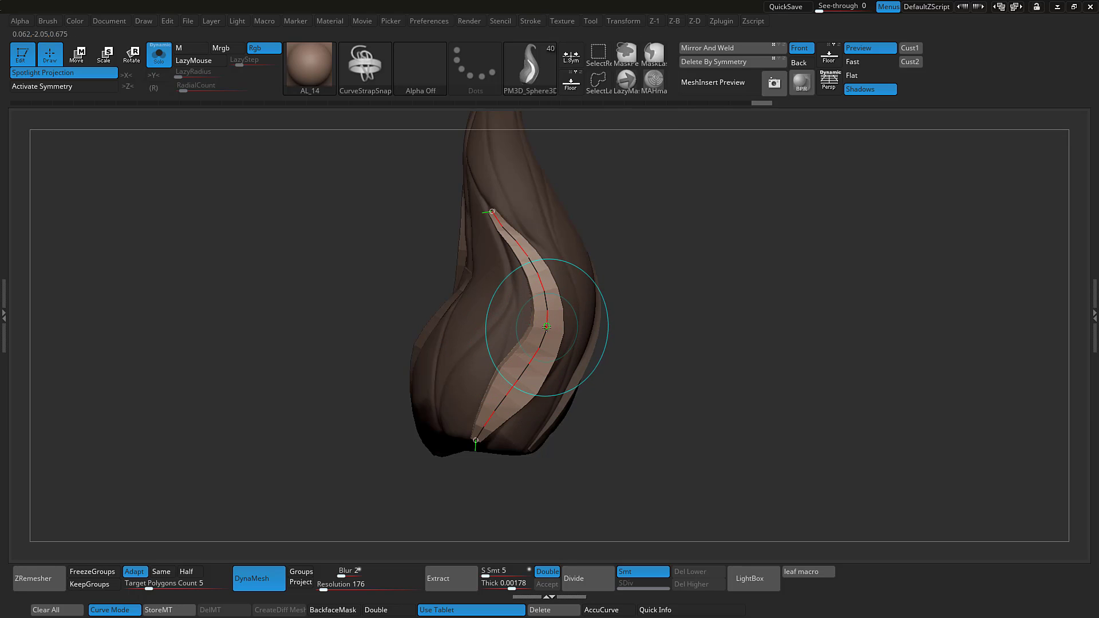
mouse_move(670, 278)
mouse_down()
mouse_move(692, 238)
mouse_move(699, 256)
mouse_move(690, 255)
mouse_up()
ctrl+shift+click(547, 328)
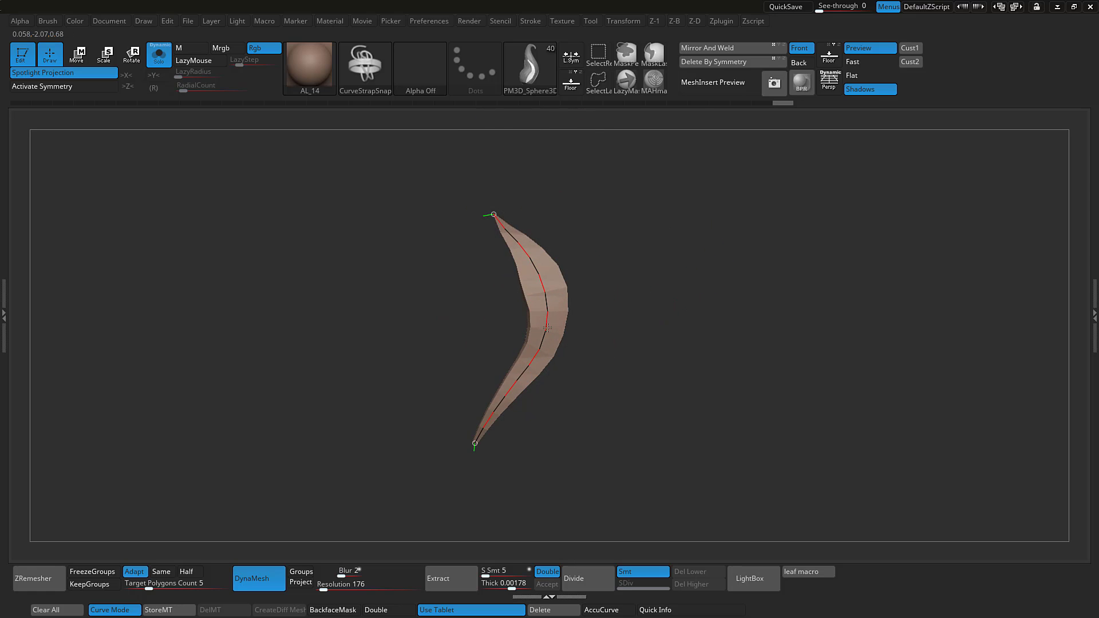
mouse_move(680, 213)
mouse_down()
mouse_move(699, 206)
mouse_move(680, 212)
mouse_up()
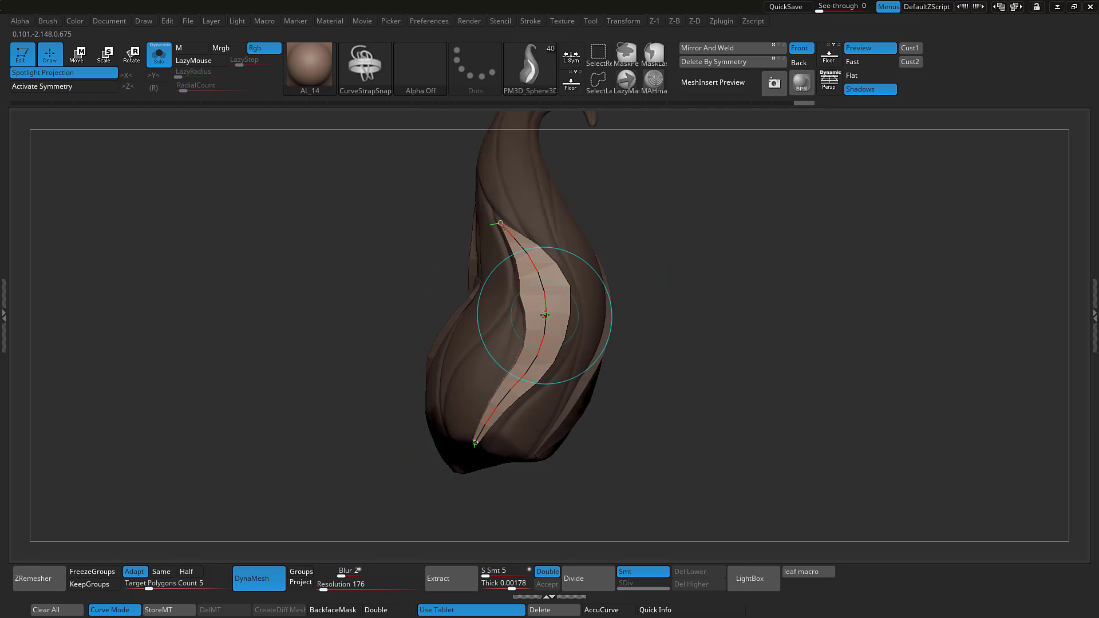
click(531, 251)
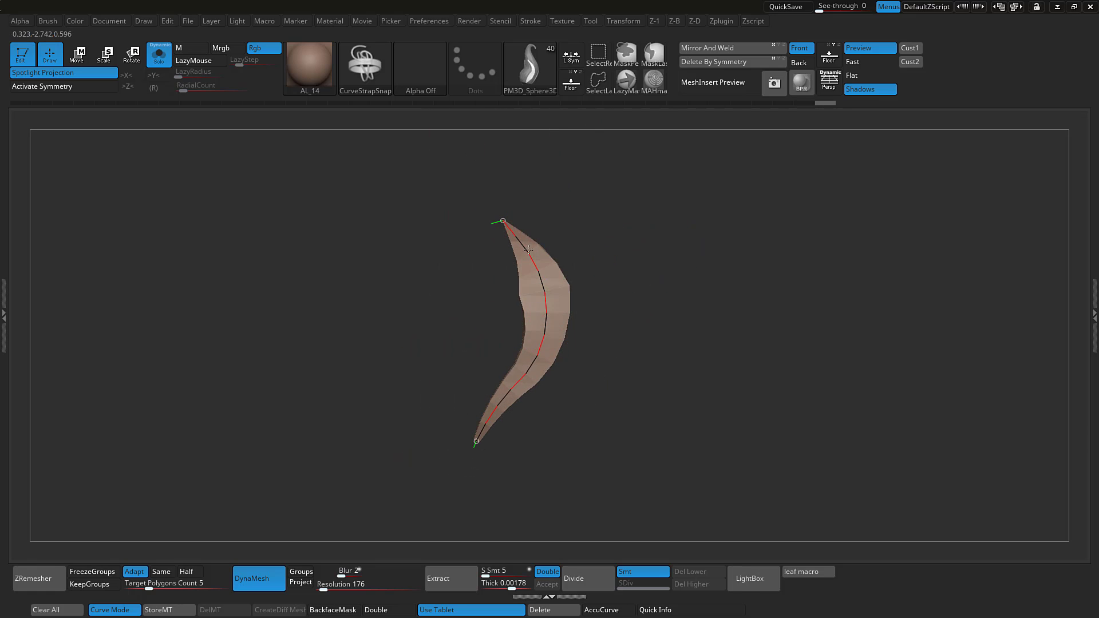
drag(694, 221, 713, 215)
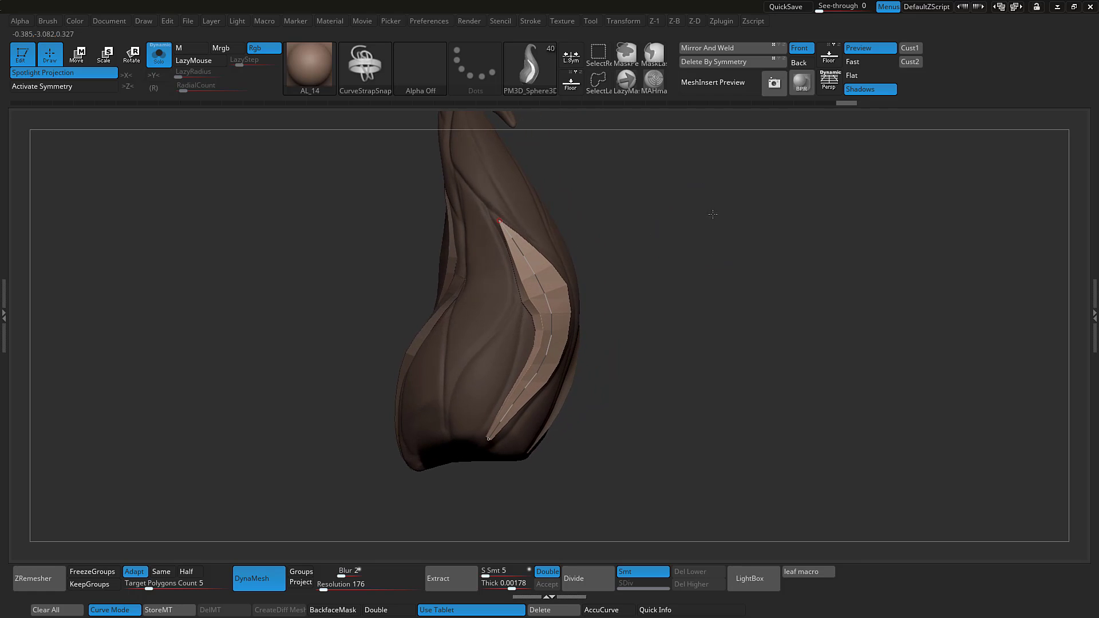
Step: Clear the mask to finalize the seventh strap and review all the straps on the hair
mouse_move(636, 248)
mouse_down()
mouse_move(627, 261)
mouse_move(645, 275)
mouse_move(699, 270)
mouse_up()
key(ctrl)
ctrl+drag(721, 202, 690, 235)
key(shift+s)
key(shift+s)
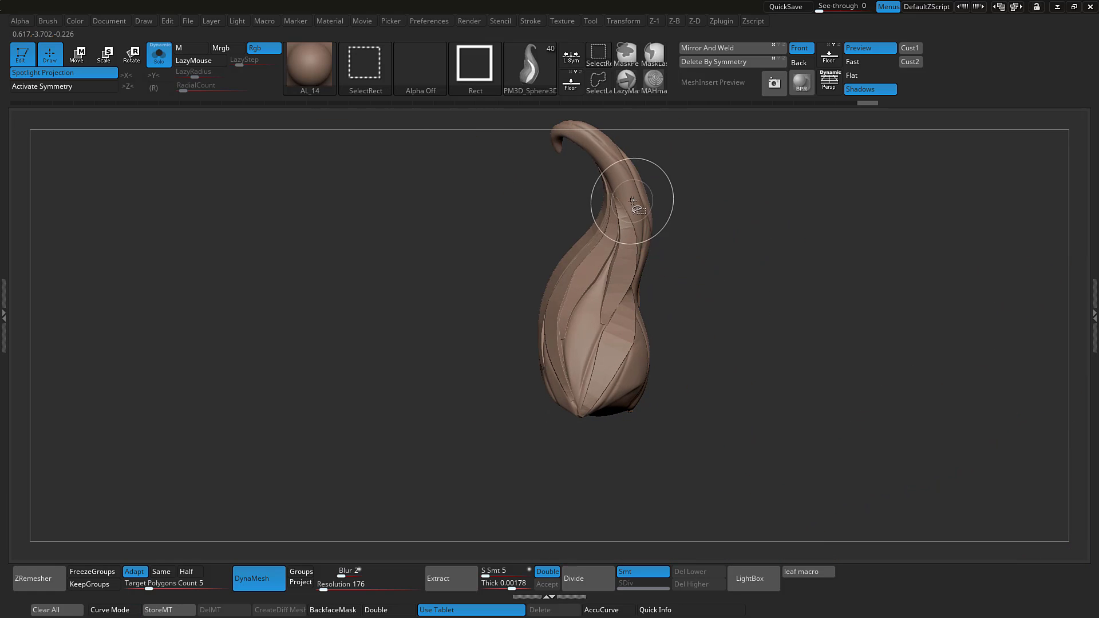
Step: Hide the strap pieces on the hair and separate them from the smooth base into their own subtool with Split Hidden
ctrl+shift+click(634, 205)
key(1)
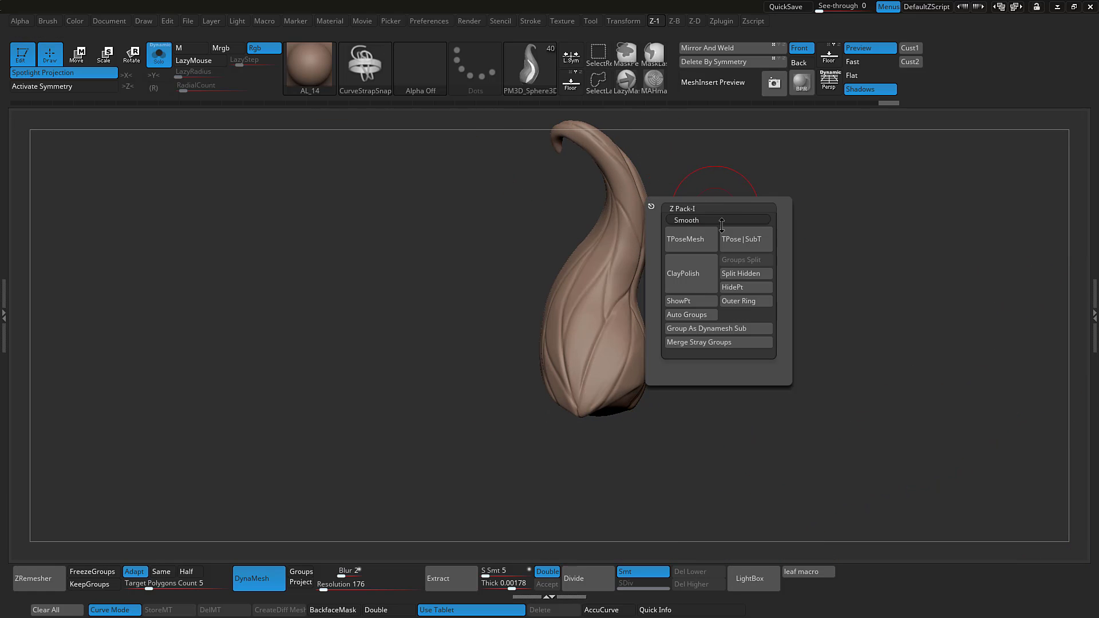
click(740, 274)
key(shift+s)
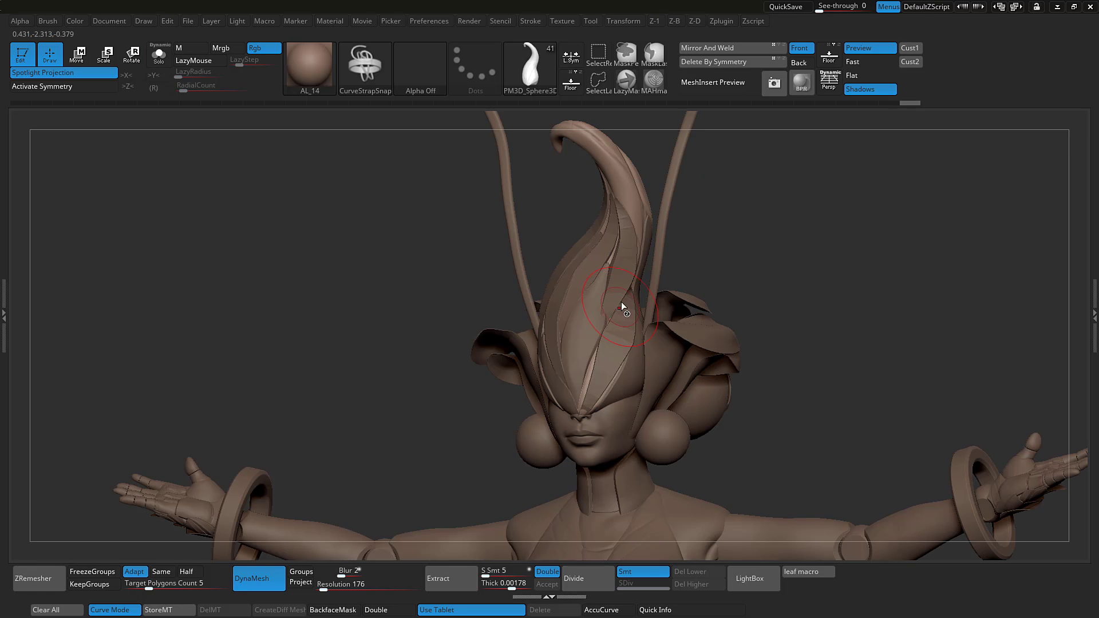
Step: Select the new straps subtool, isolate it, and display its polygroups and wireframe
alt+click(631, 256)
key(ctrl+shift+x)
drag(695, 240, 655, 228)
key(shift+f)
Step: Regroup the straps' polygroups with Groups By Normals, and turn off the wireframe display
key(F1)
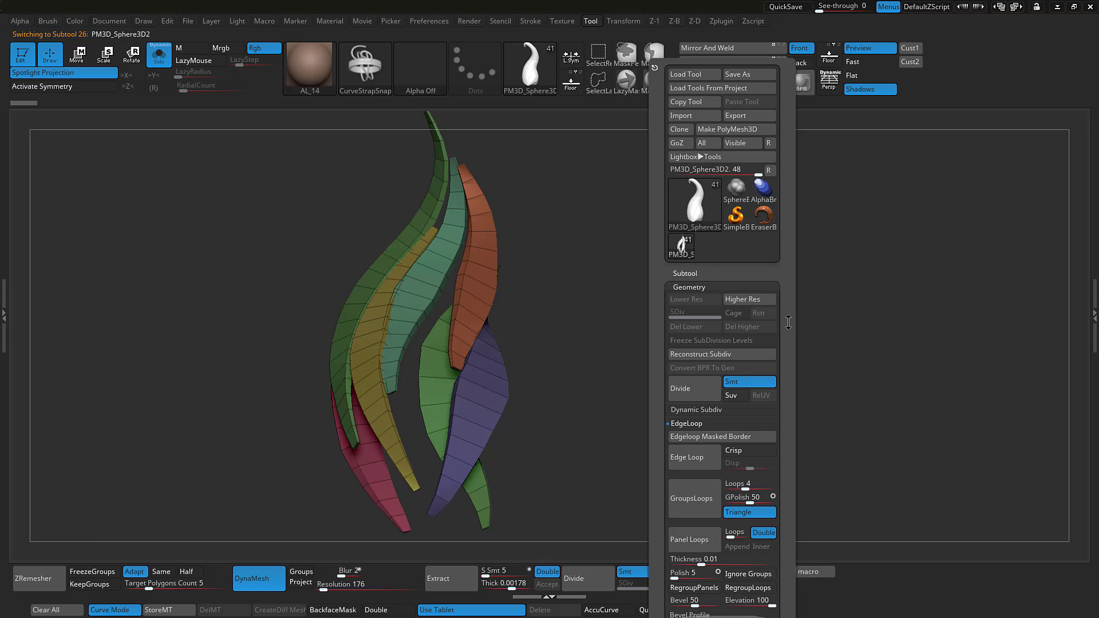
drag(789, 323, 782, 209)
click(704, 177)
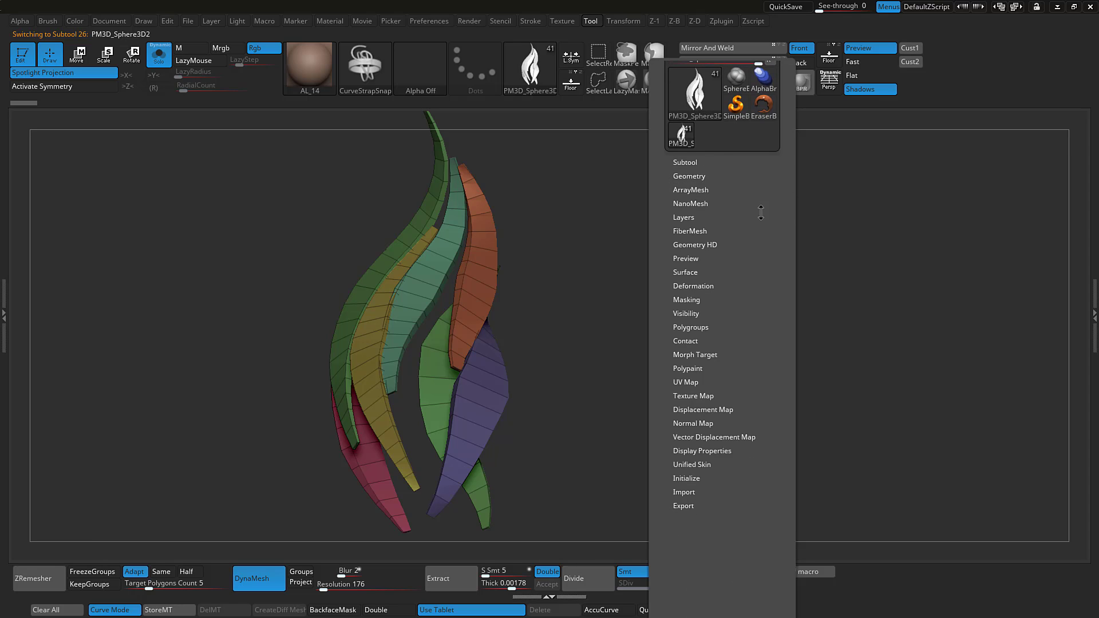
drag(742, 242, 734, 263)
click(692, 348)
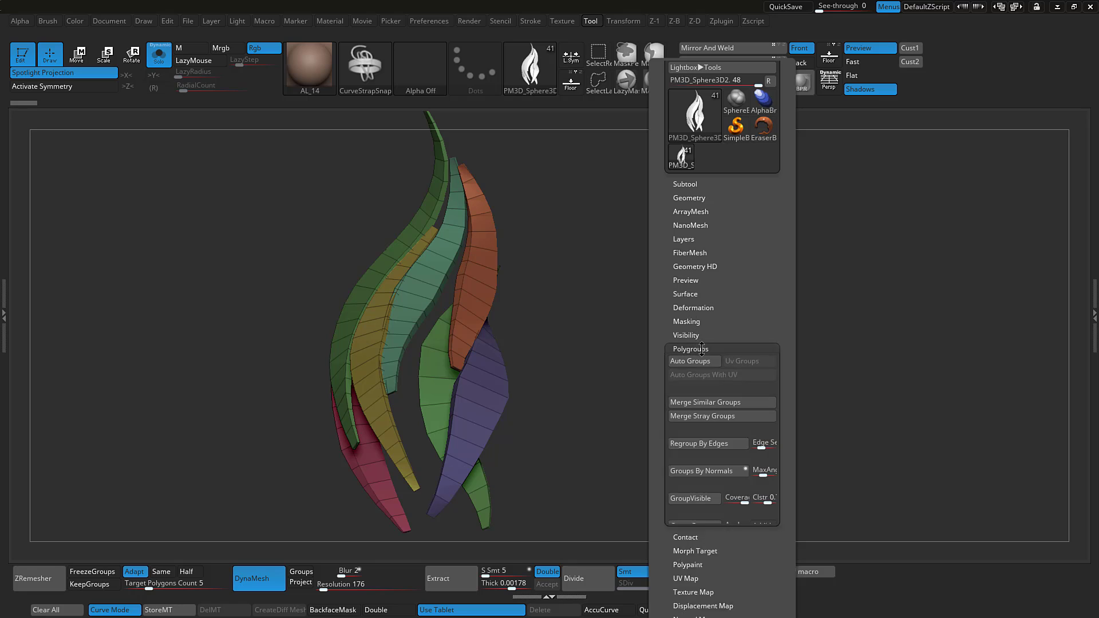
scroll(744, 316, down, 5)
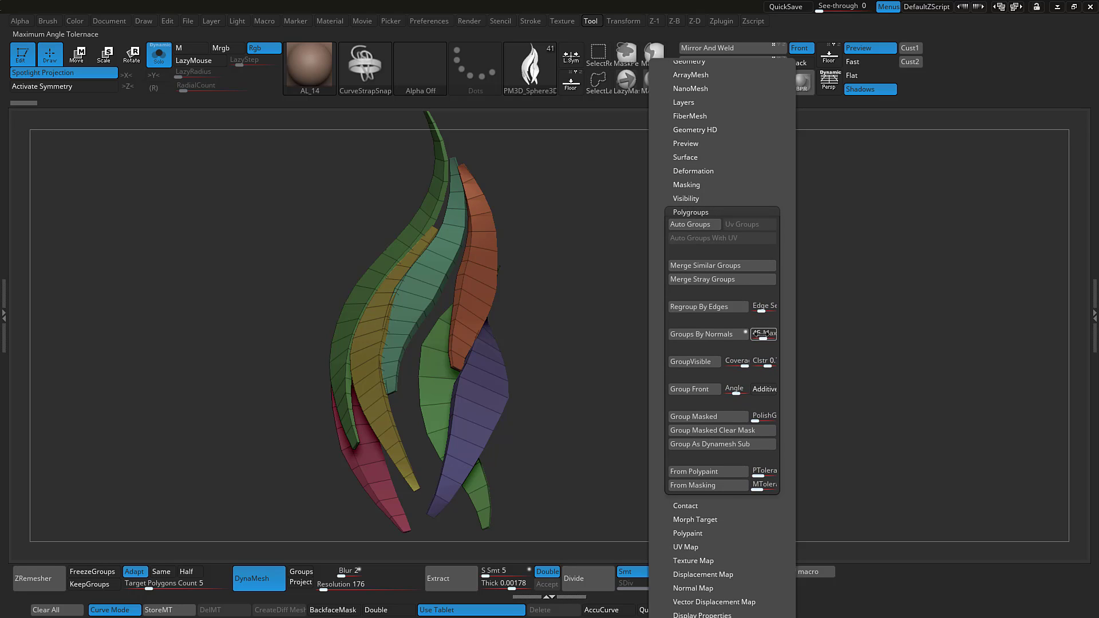
click(736, 337)
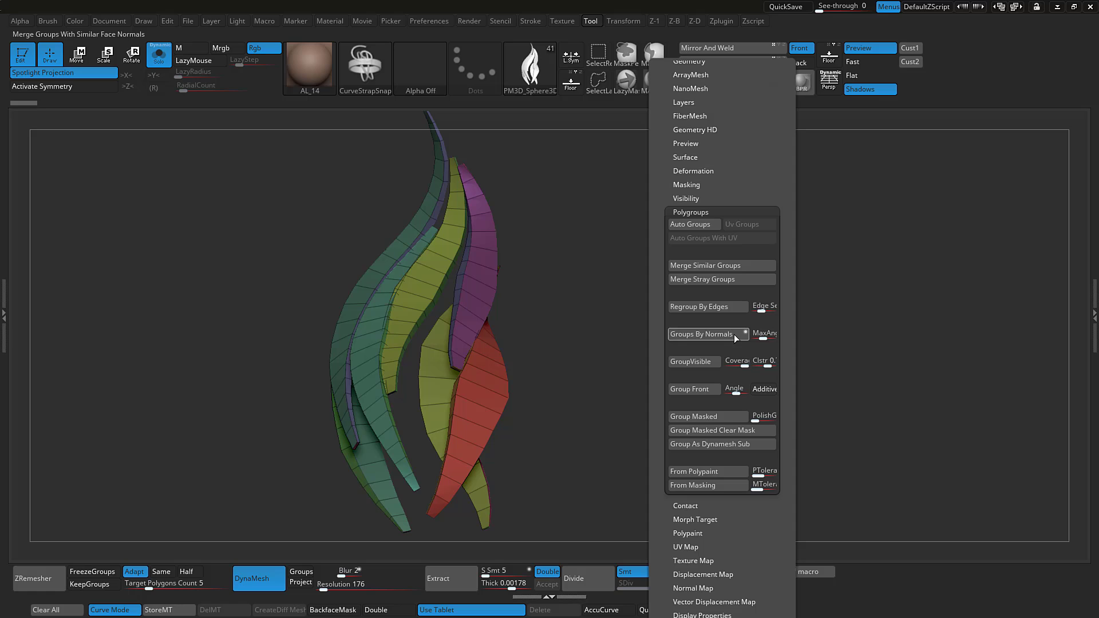
mouse_move(612, 338)
mouse_down()
mouse_move(559, 322)
mouse_move(637, 343)
mouse_move(637, 355)
mouse_up()
key(shift+f)
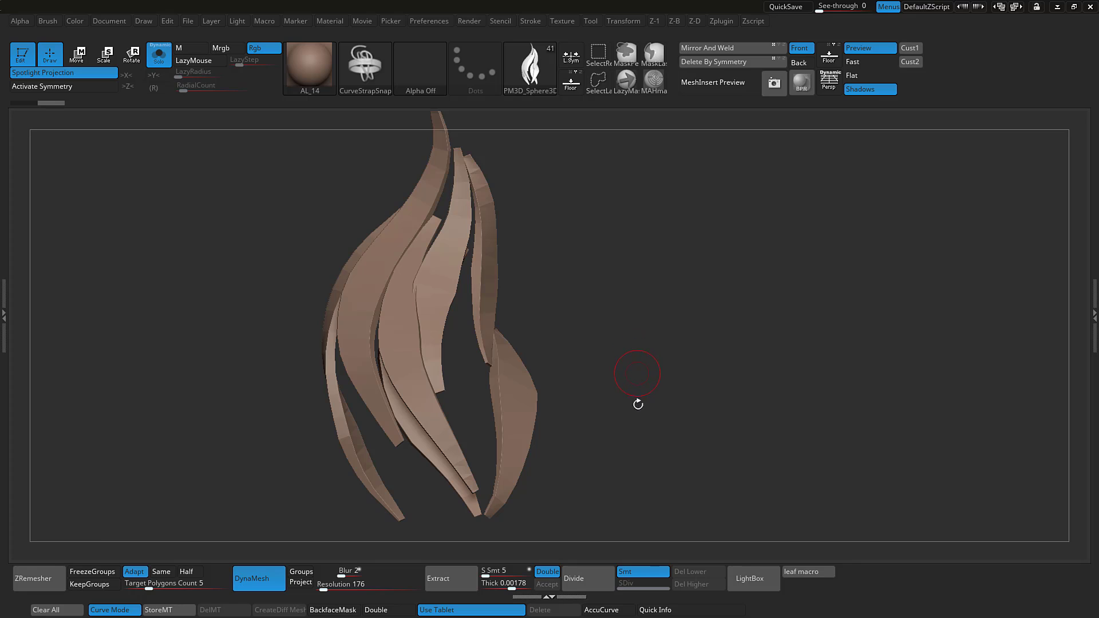
Step: Subdivide the straps up to SDiv 5, dividing first with Smt off and then with Smt on
click(645, 572)
click(598, 577)
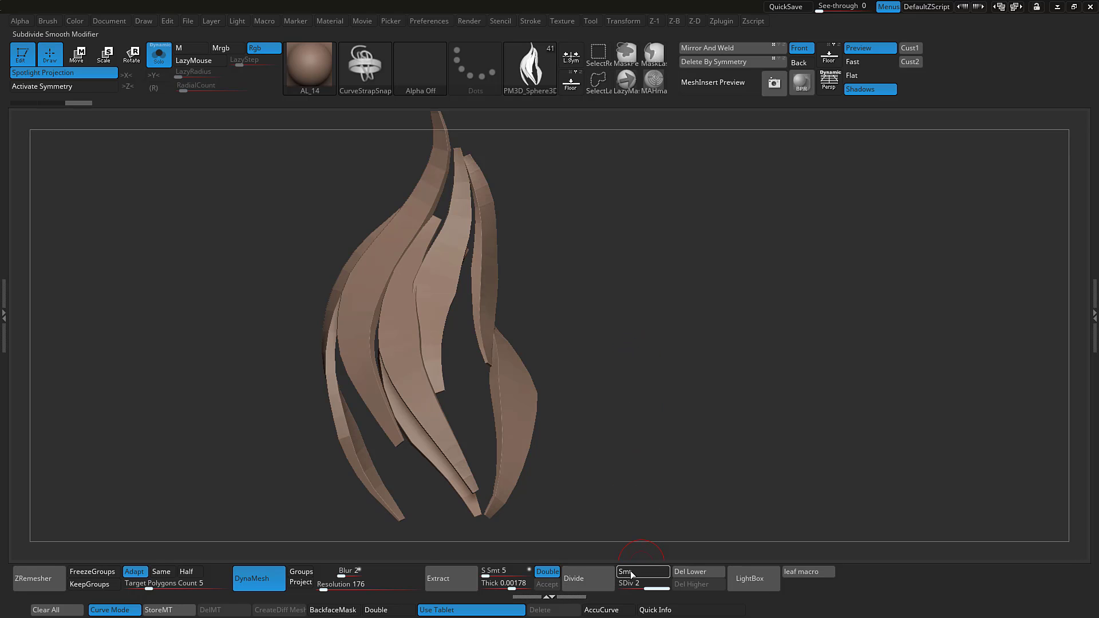
click(633, 573)
click(596, 582)
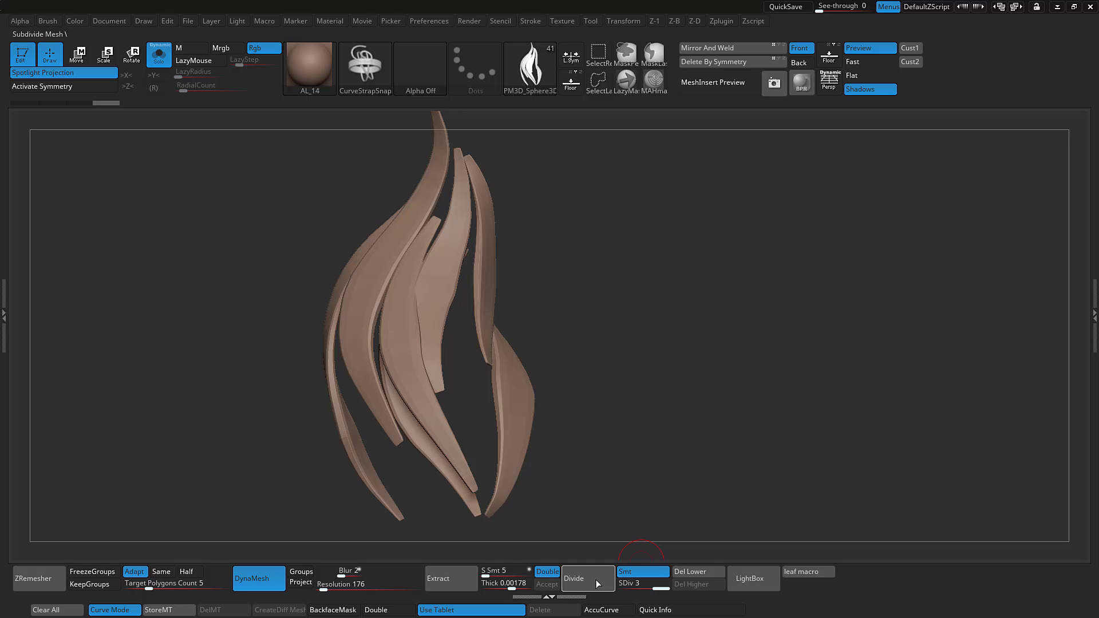
click(597, 581)
drag(641, 269, 647, 284)
Step: Switch Polish By Features to its open-circle mode and polish the isolated straps with it
key(3)
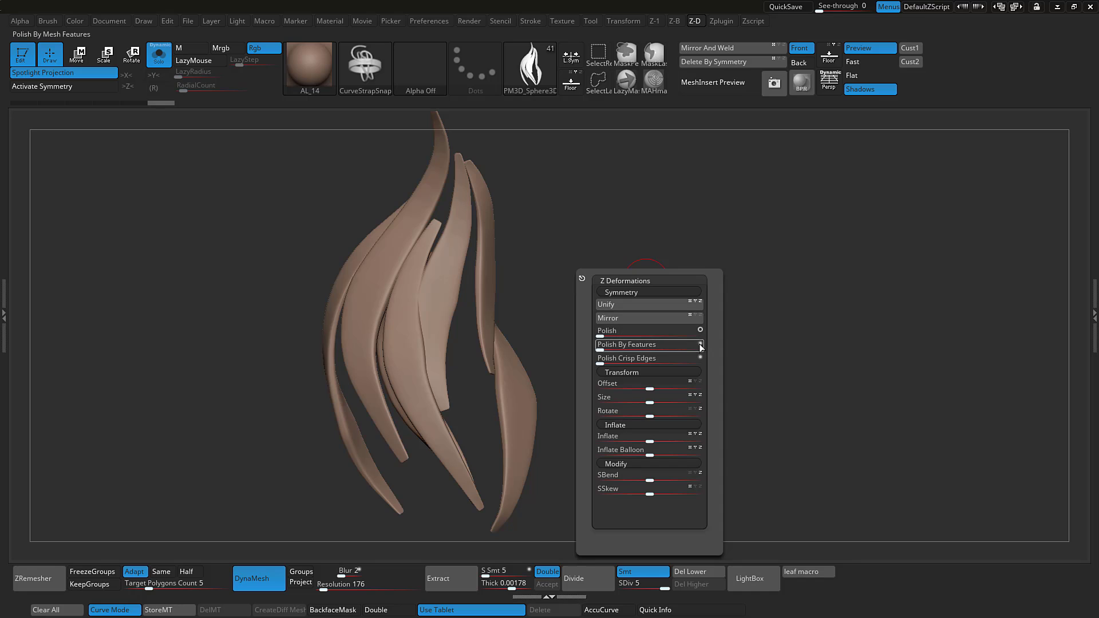
click(611, 345)
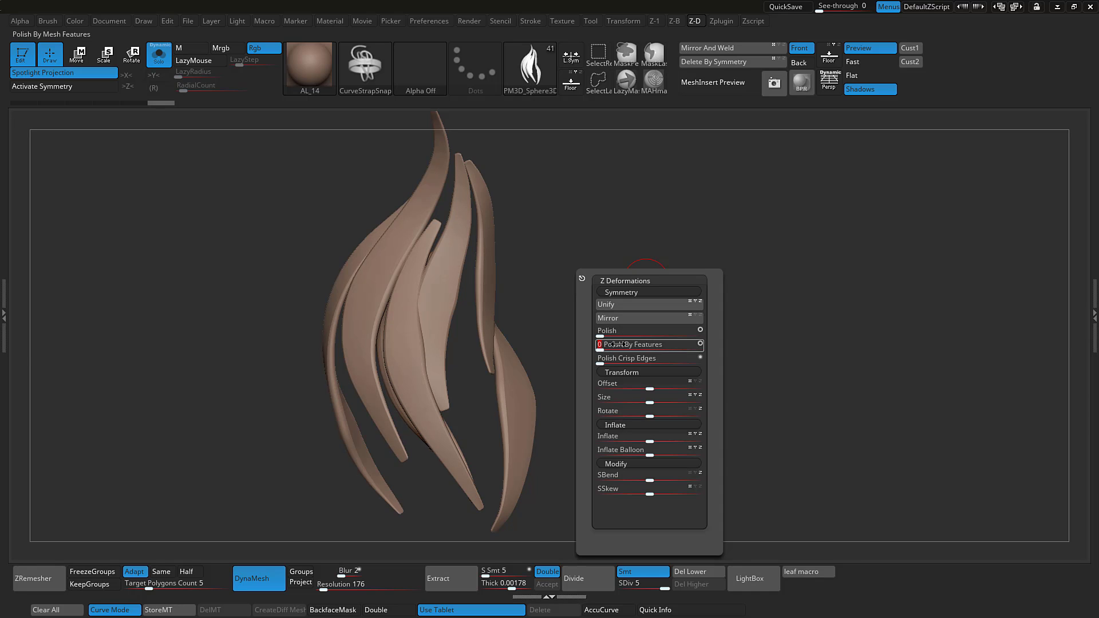
click(618, 345)
mouse_move(666, 224)
mouse_down()
mouse_move(687, 226)
mouse_move(581, 224)
mouse_move(656, 219)
mouse_up()
Step: Show the whole character again and choose the Move Topological brush for adjusting the straps
key(shift+alt+s)
key(b)
key(m)
key(v)
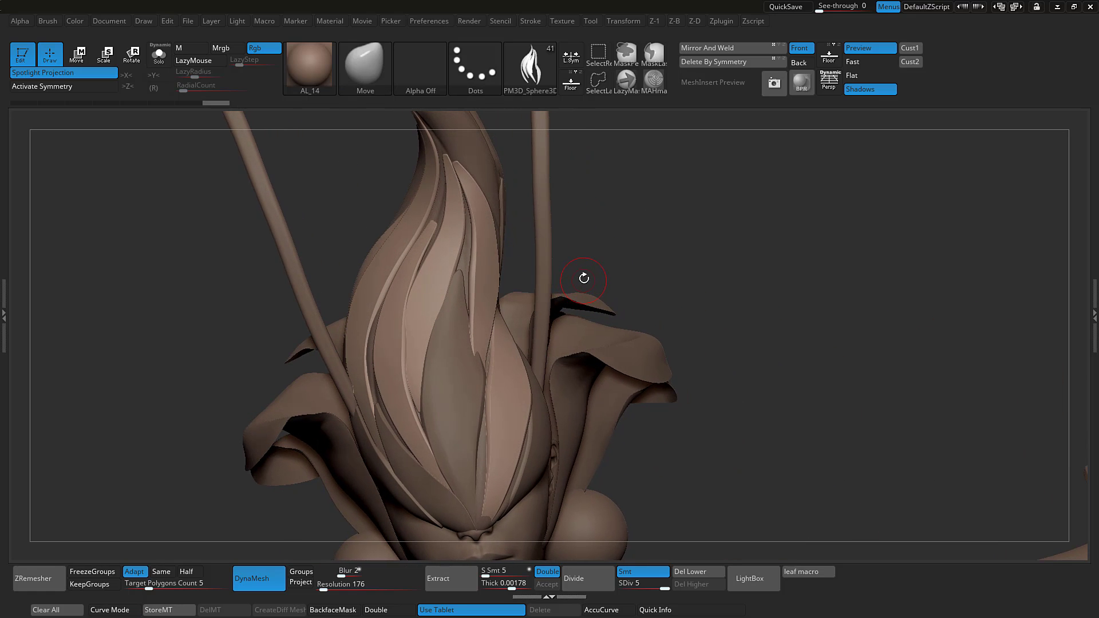
key(b)
key(m)
key(t)
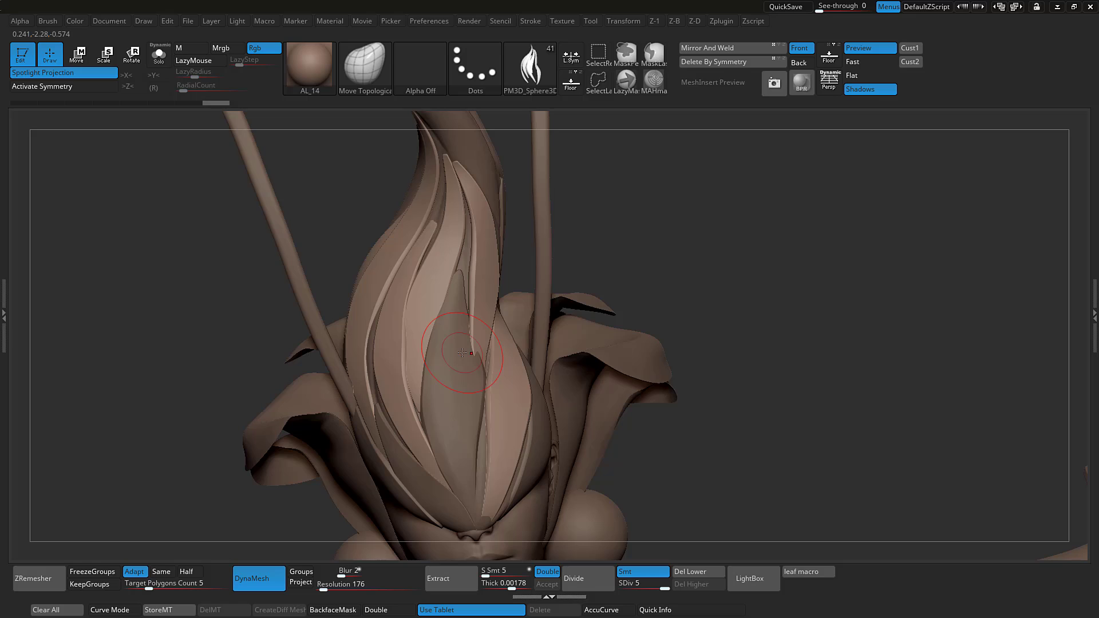
Step: Reshape the front straps with Move Topological so they follow the hair and the outline of the central leaf piece
drag(675, 271, 660, 277)
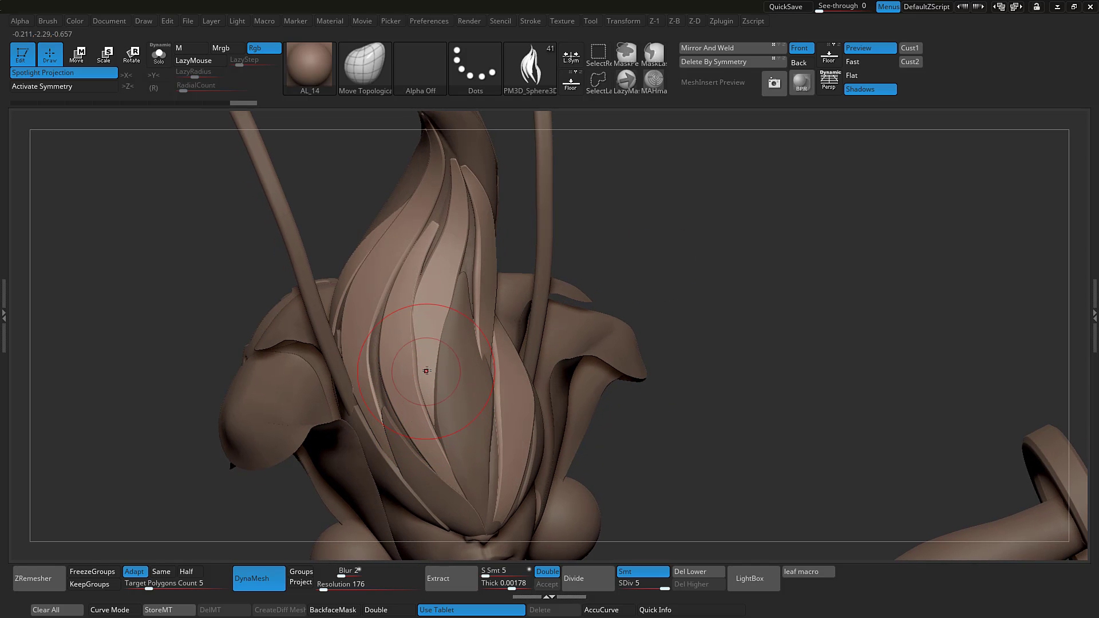
drag(594, 236, 441, 300)
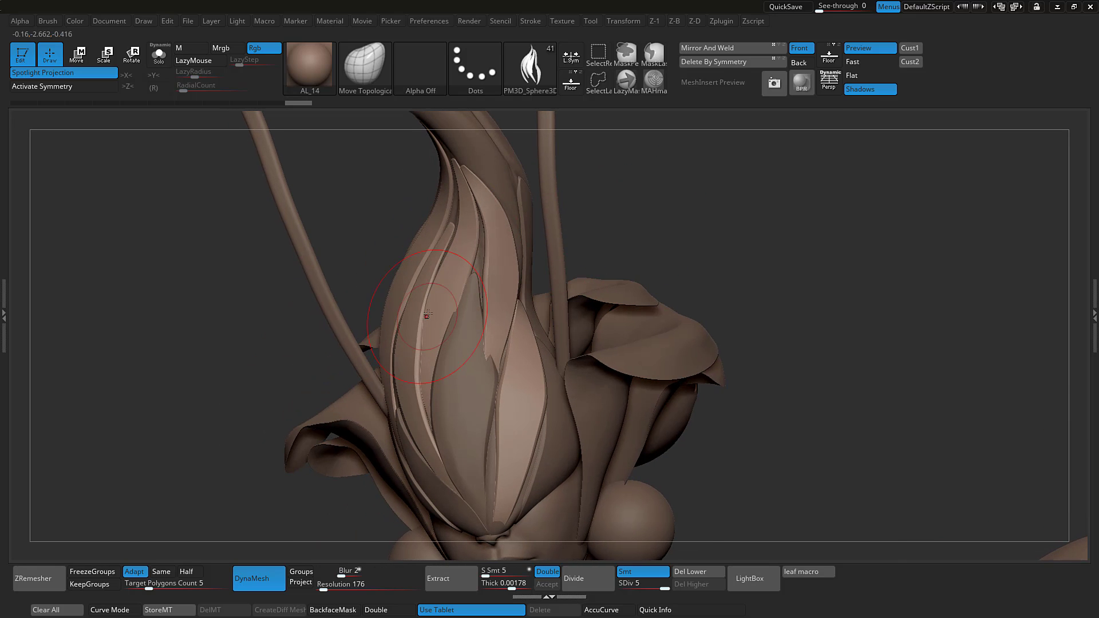
drag(634, 240, 567, 269)
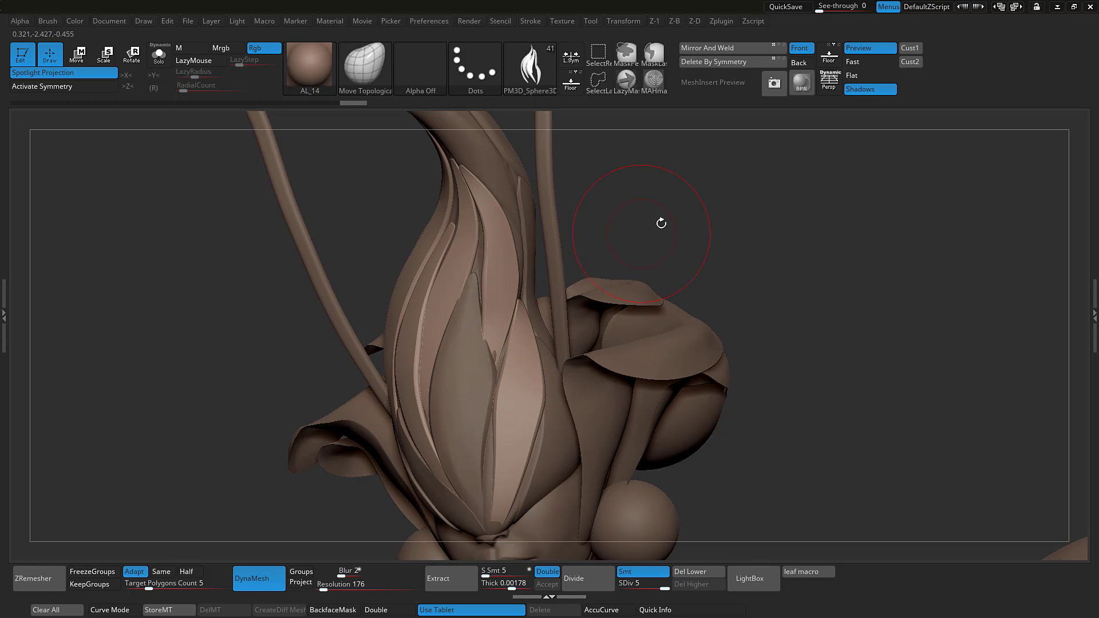
drag(663, 221, 592, 246)
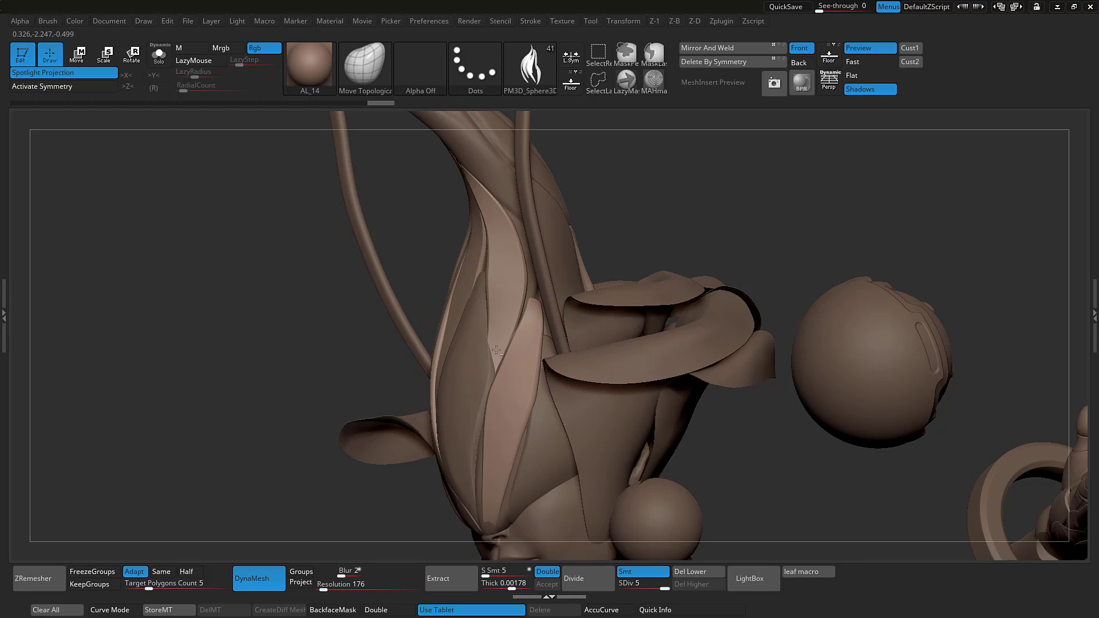
Step: Switch to the central leaf piece Extract1 and back to the straps subtool, and inspect the straps in isolation against the full character
alt+click(483, 346)
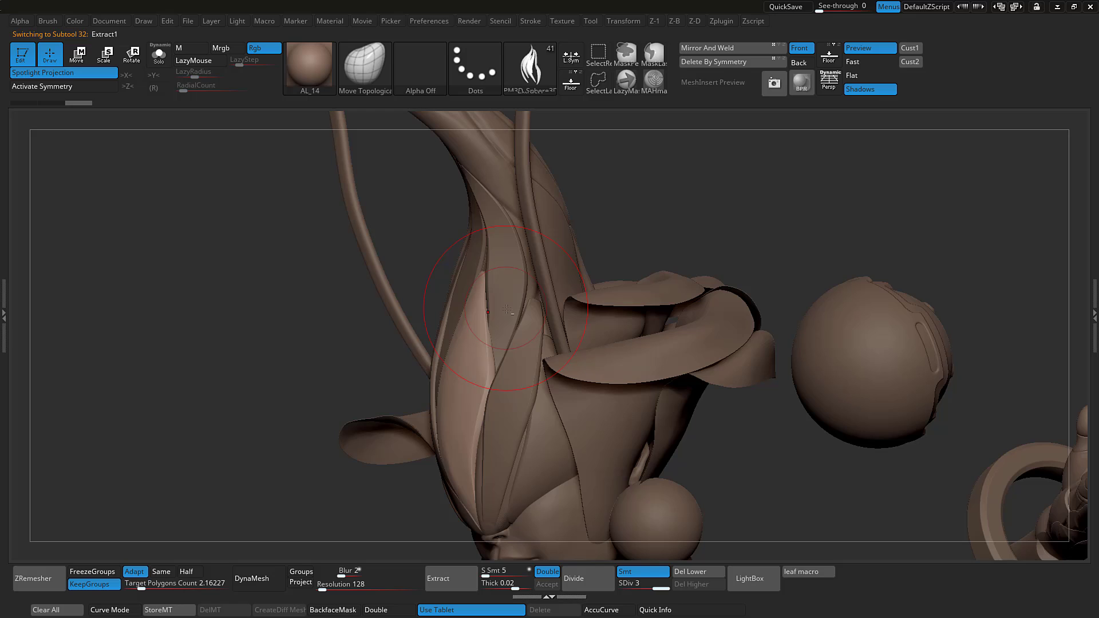
drag(656, 238, 550, 320)
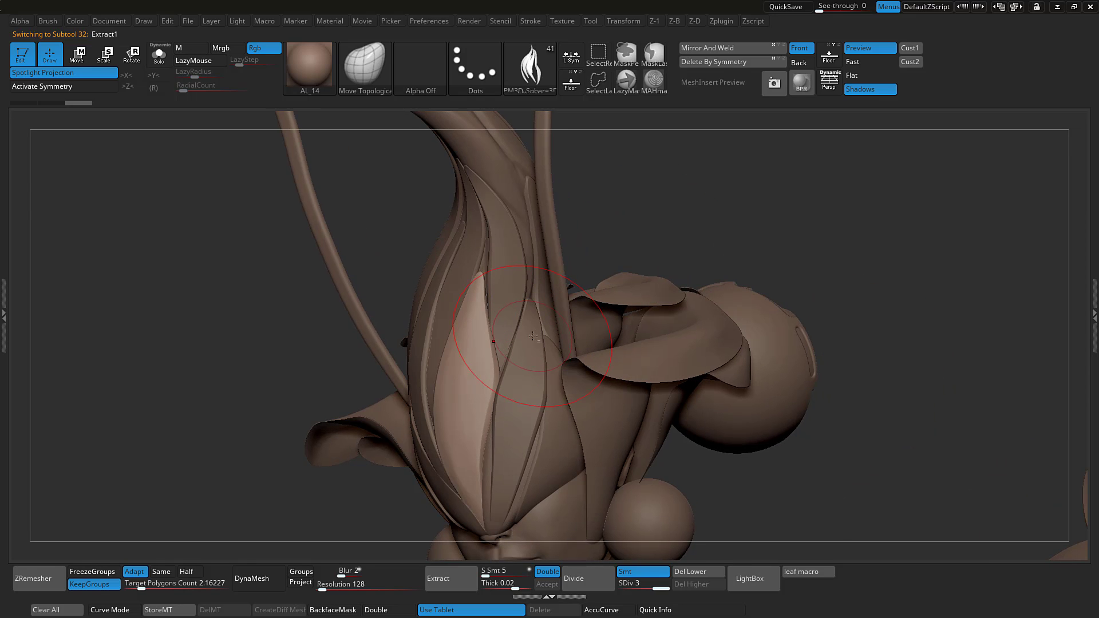
alt+click(548, 323)
drag(643, 242, 670, 230)
key(alt+s)
key(alt+s)
key(alt+s)
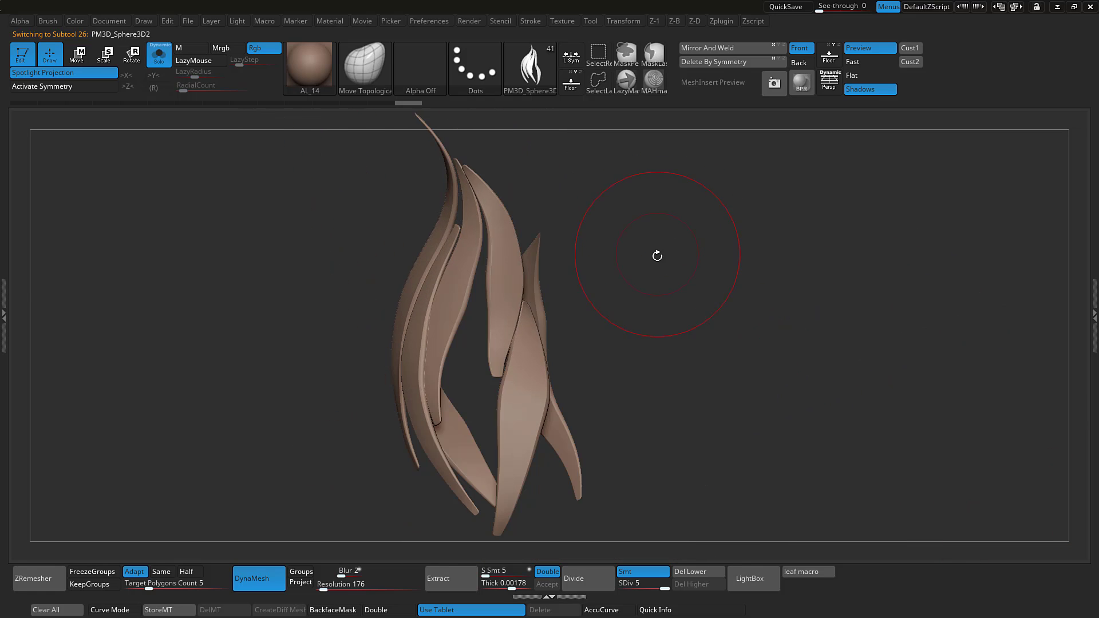
key(alt+s)
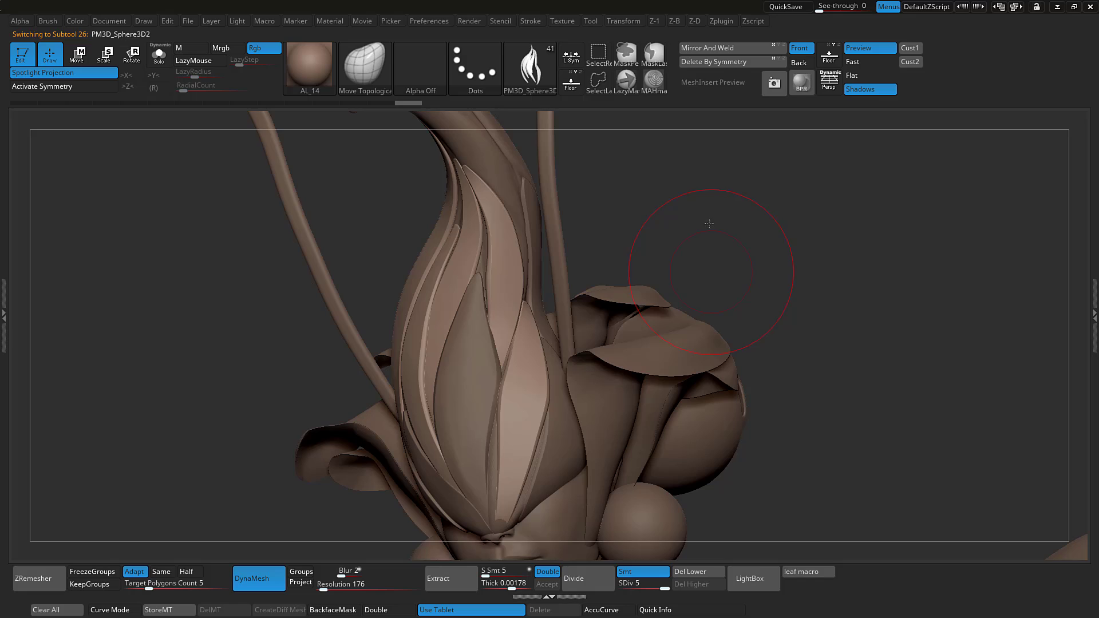
Step: Reshape the lower portions of the straps above the face with Move Topological, drawing their tips together toward the nose bridge
alt+drag(640, 269, 646, 179)
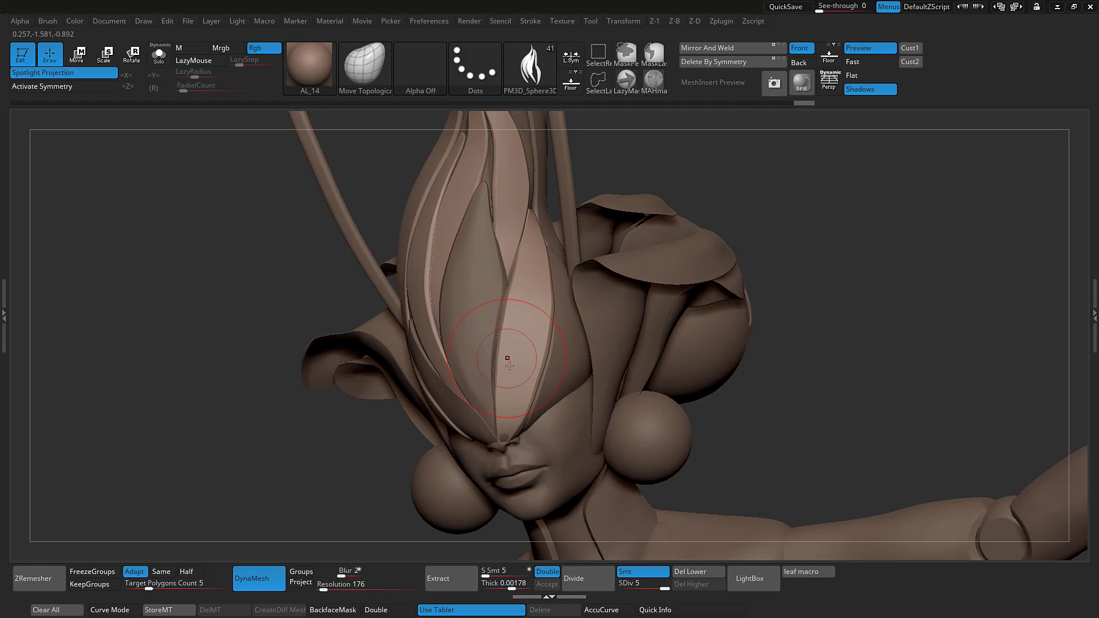
drag(730, 179, 502, 443)
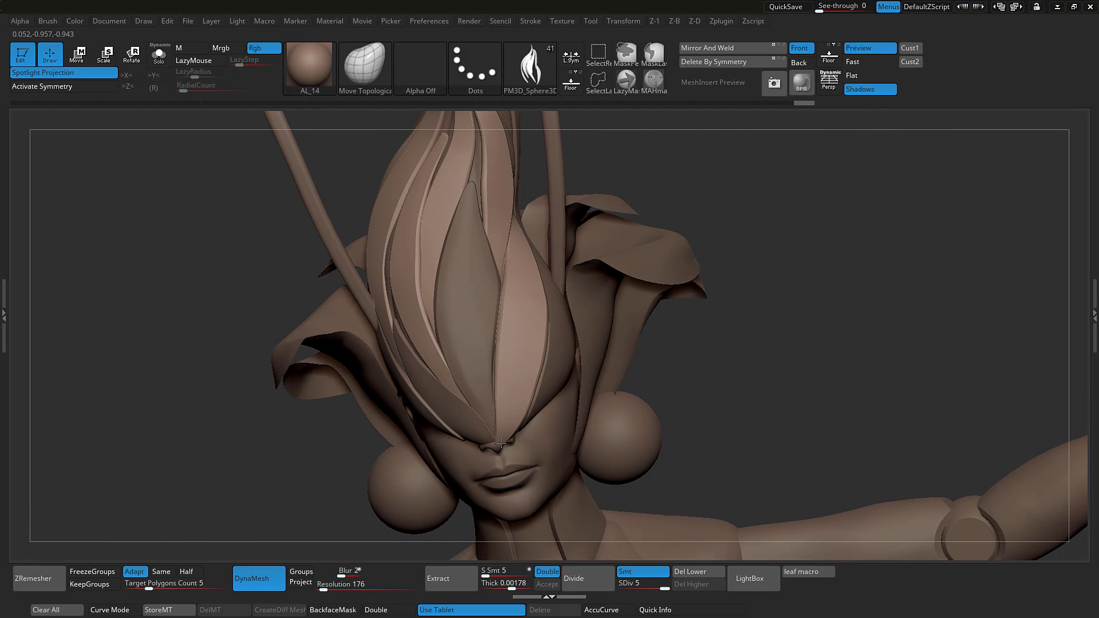
mouse_move(730, 317)
mouse_down()
mouse_move(464, 384)
mouse_move(475, 378)
mouse_up()
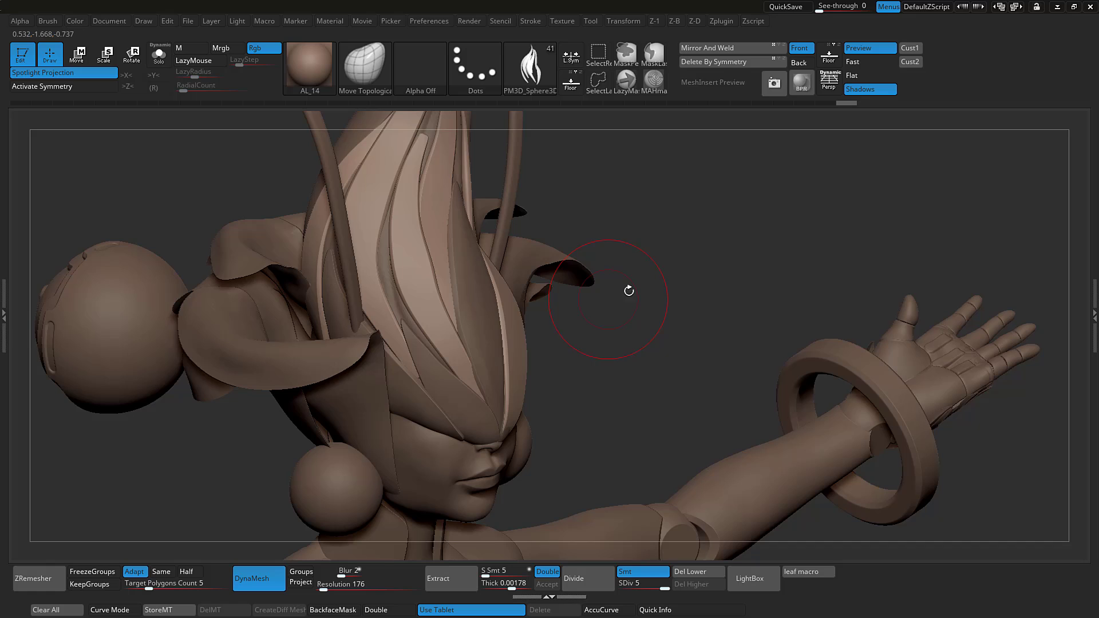
drag(629, 291, 461, 354)
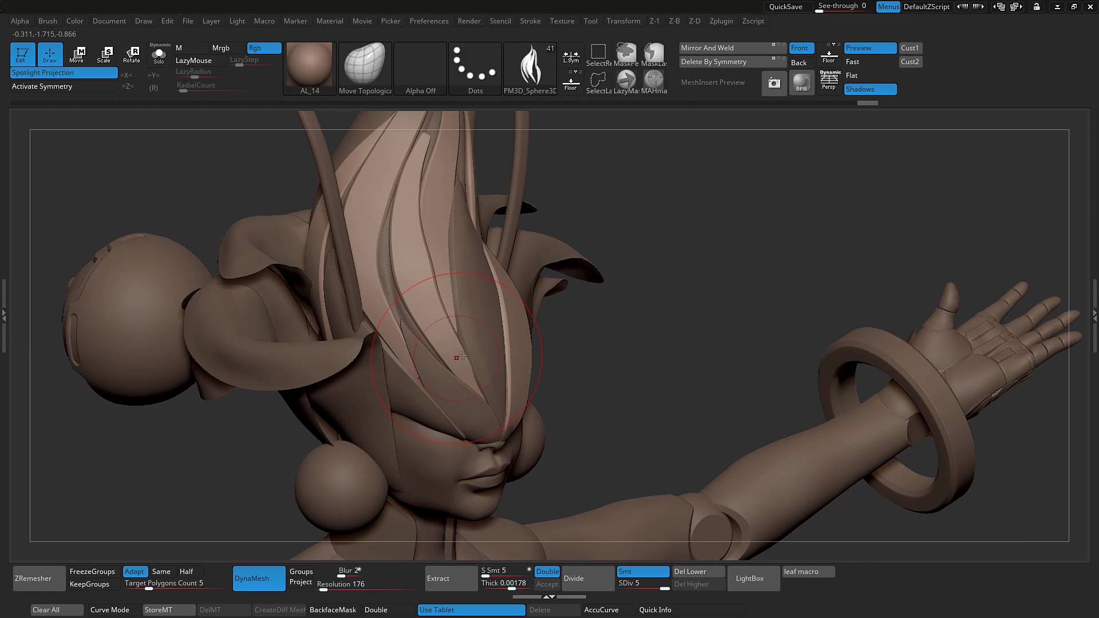
mouse_move(635, 318)
mouse_down()
mouse_move(652, 310)
mouse_move(468, 395)
mouse_up()
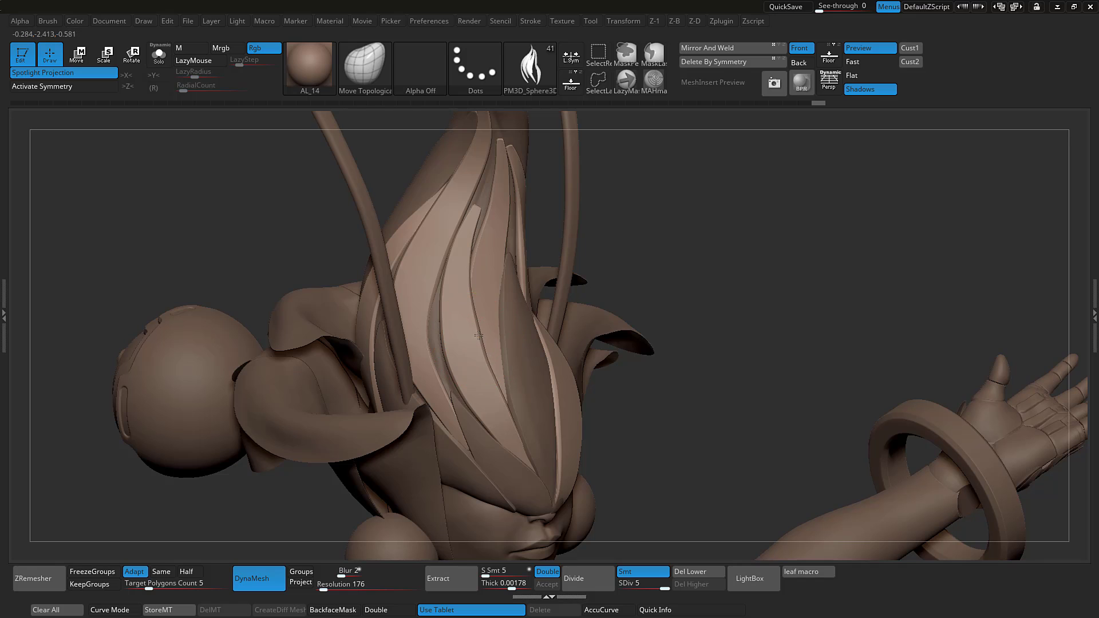
Step: Narrow and stretch the upper tips of the front straps with Move Topological, and check their shape in isolation
mouse_move(662, 212)
mouse_down()
mouse_move(658, 223)
mouse_move(675, 177)
mouse_move(675, 258)
mouse_move(658, 247)
mouse_move(667, 251)
mouse_up()
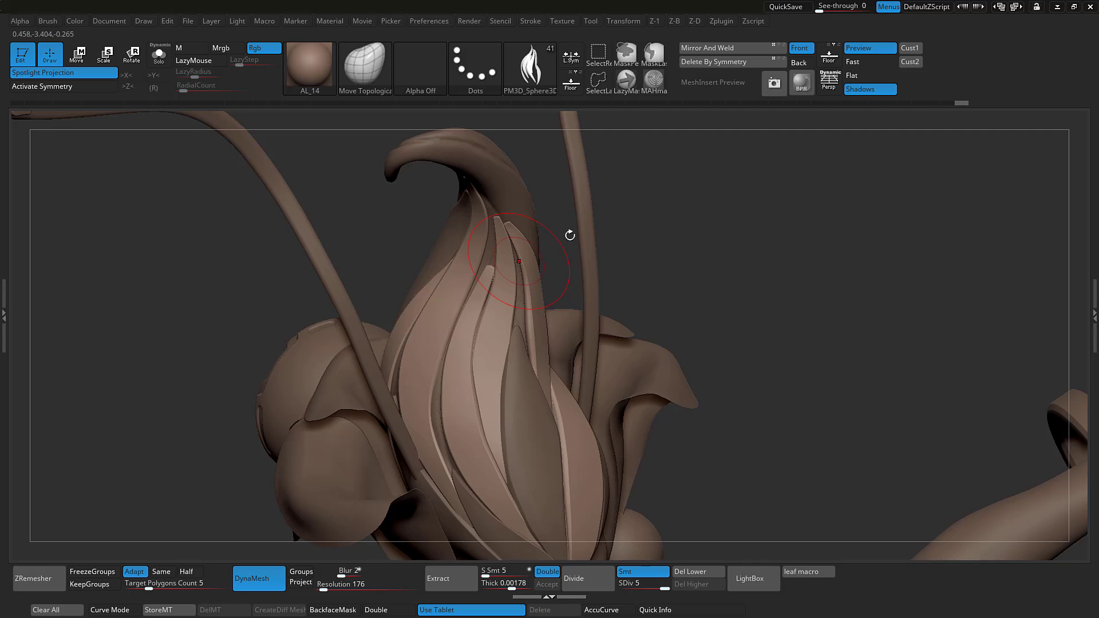
mouse_move(569, 235)
mouse_down()
mouse_move(641, 189)
mouse_move(650, 208)
mouse_move(668, 212)
mouse_up()
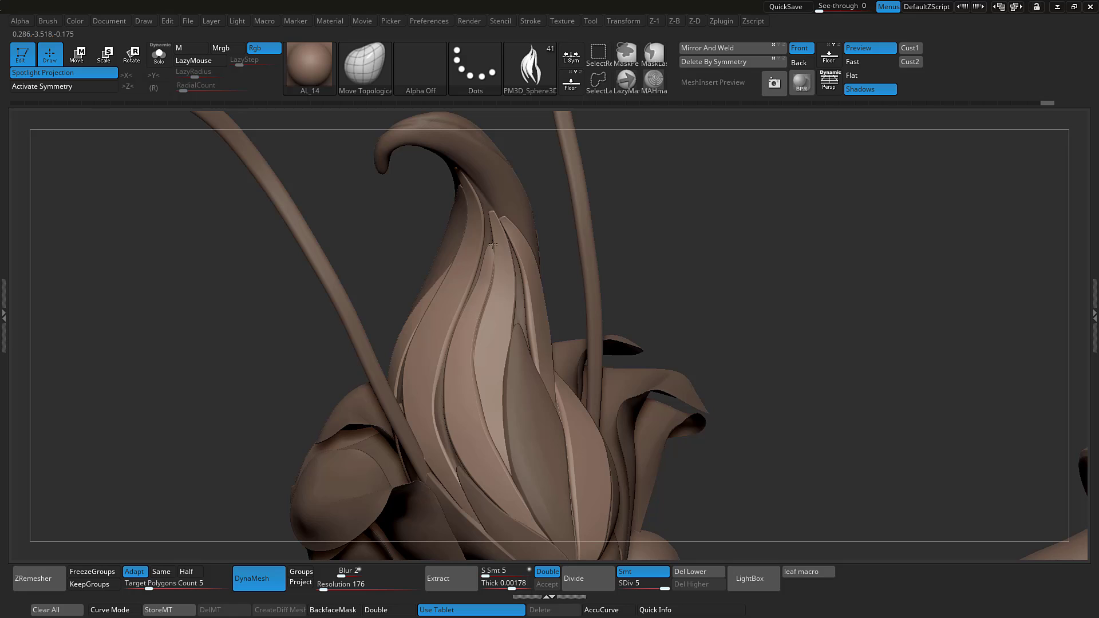
drag(615, 194, 650, 196)
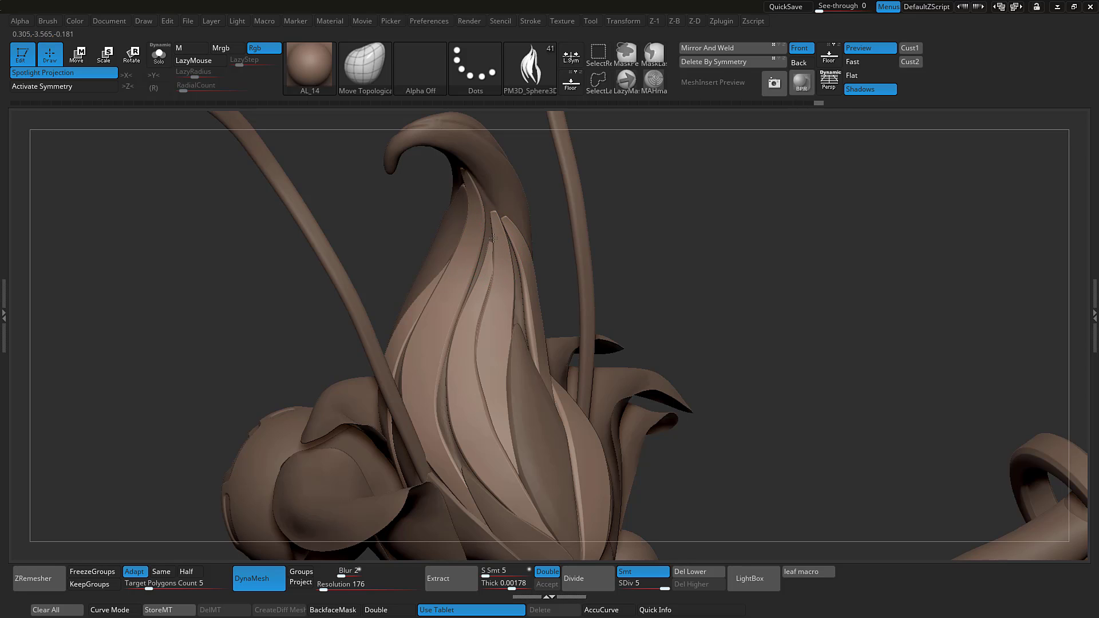
key(alt+s)
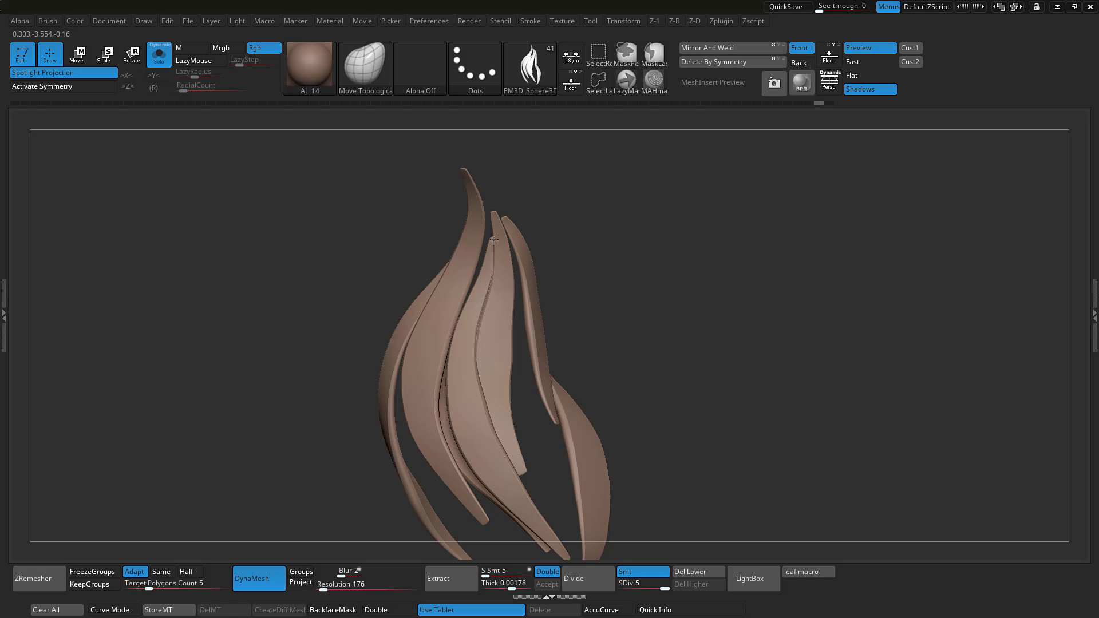
key(ctrl+shift+f)
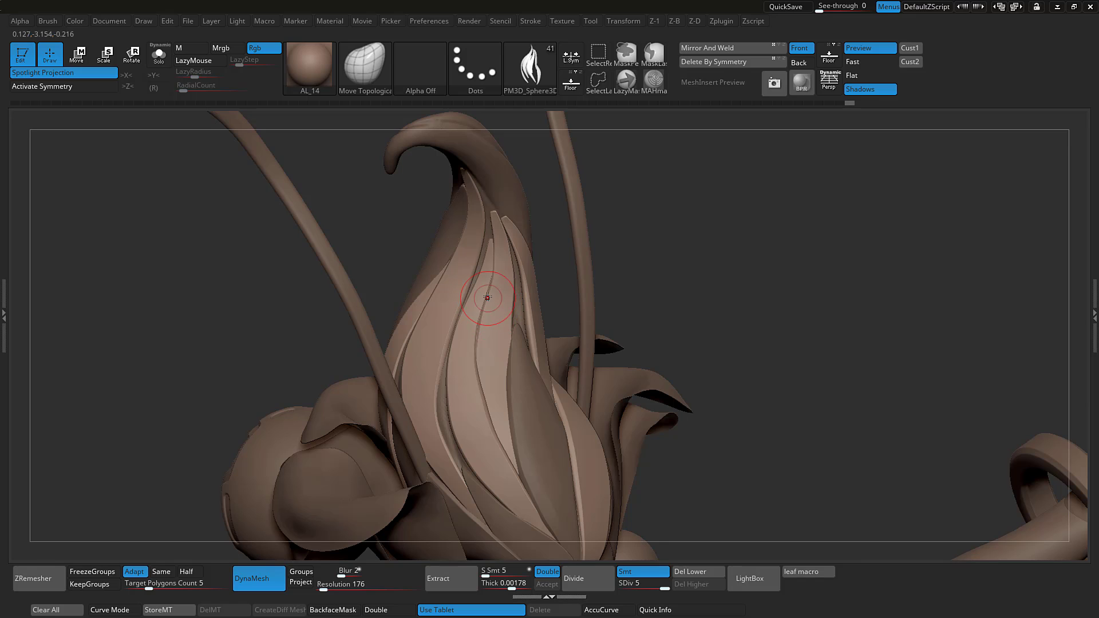
Step: Mask all the straps except the front one beside the central leaf piece, and isolate the straps subtool for editing
drag(650, 233, 654, 207)
right_drag(499, 289, 494, 282)
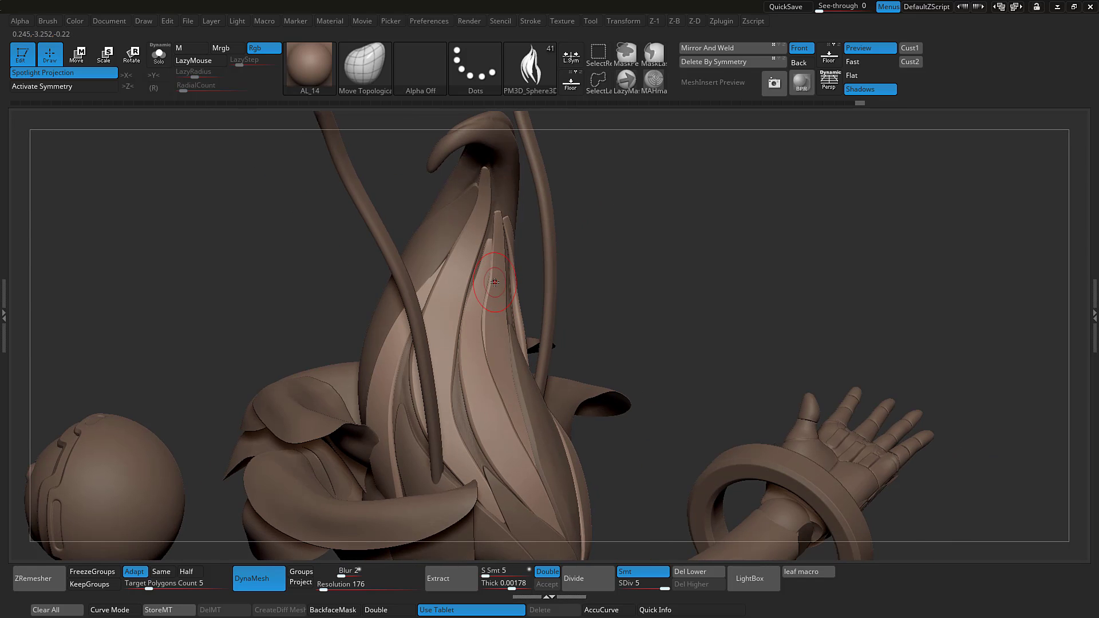
drag(605, 222, 569, 246)
key(w)
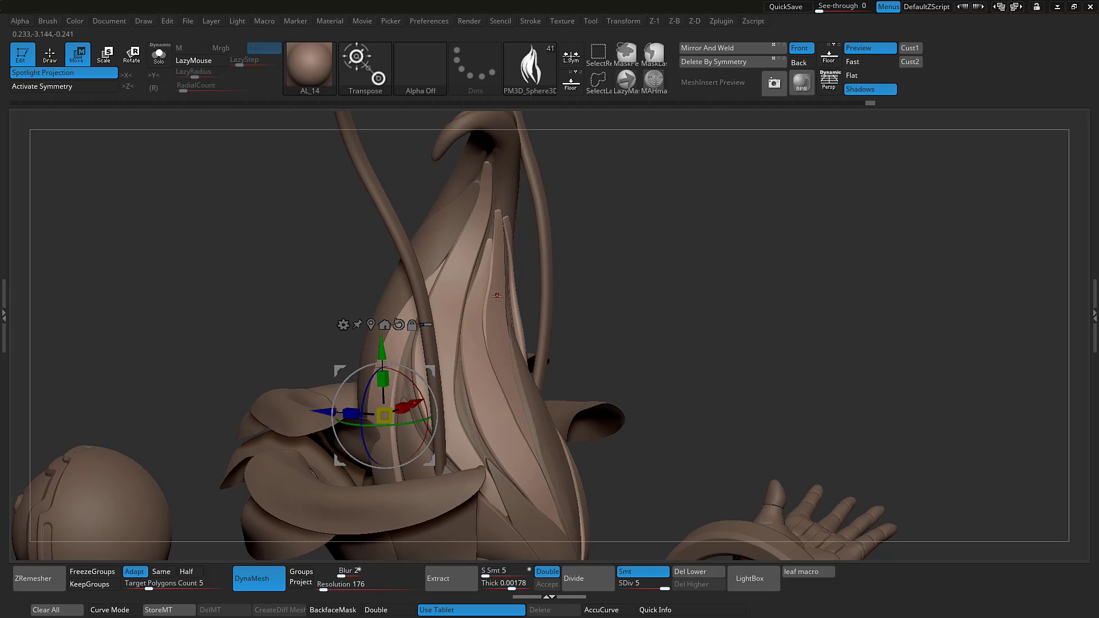
ctrl+click(496, 301)
key(q)
key(shift+s)
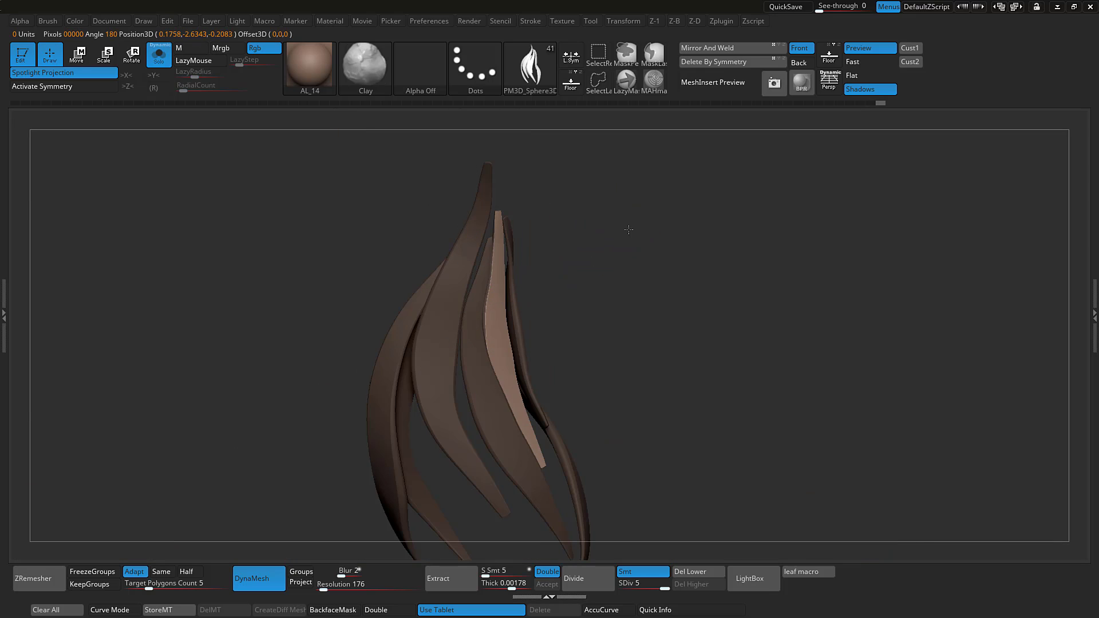
Step: Bend the unmasked front strap beside the central leaf piece against the hair with the Move brush, with the full character shown
mouse_move(628, 229)
ctrl+right_down()
mouse_move(633, 304)
mouse_move(582, 272)
ctrl+right_up()
key(b)
key(m)
key(v)
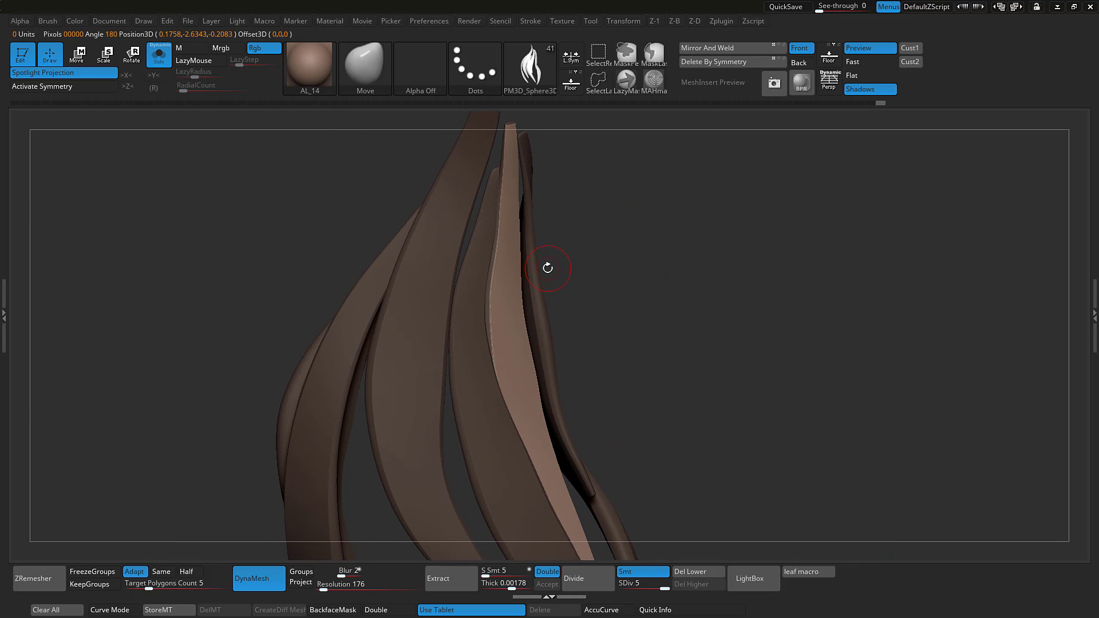
key(space)
drag(534, 278, 570, 276)
key(ctrl+shift+s)
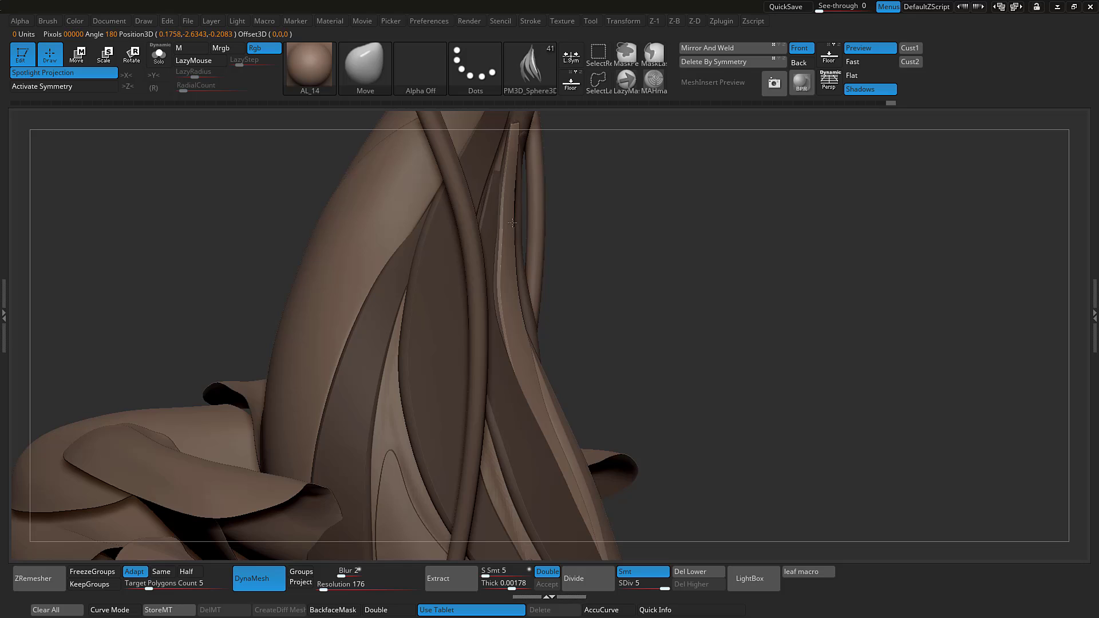
drag(615, 200, 478, 268)
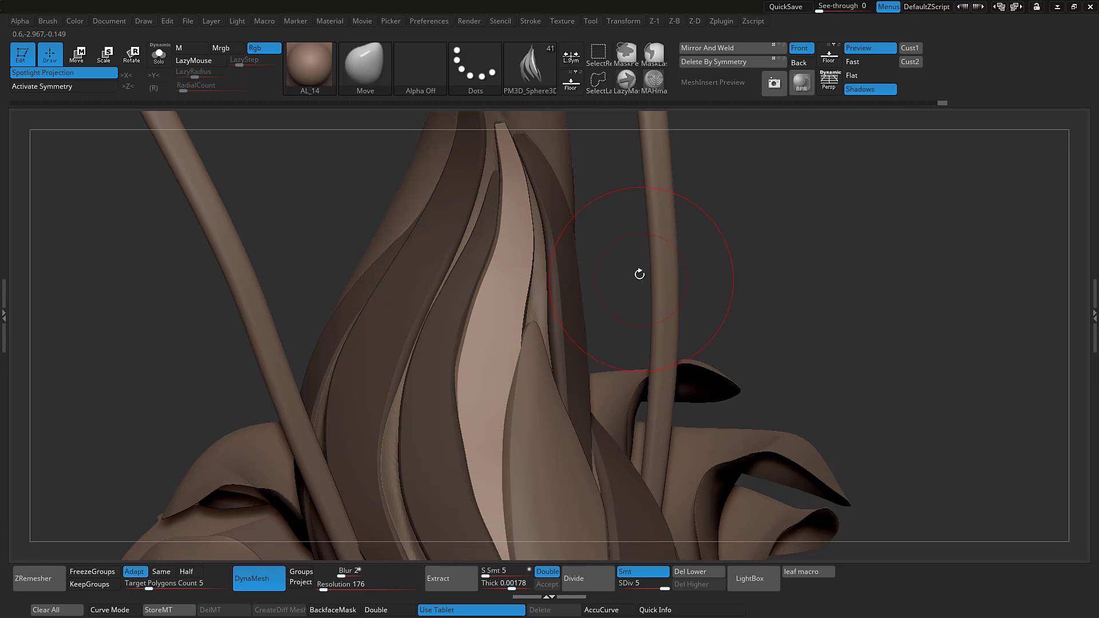
drag(710, 219, 618, 258)
drag(556, 316, 548, 310)
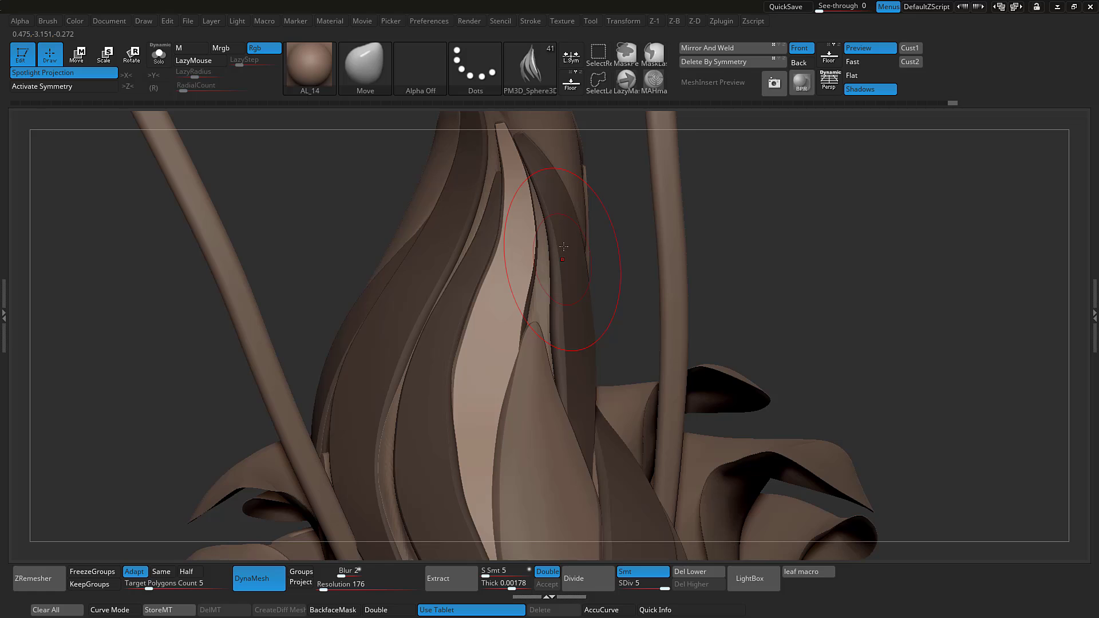
drag(561, 241, 553, 179)
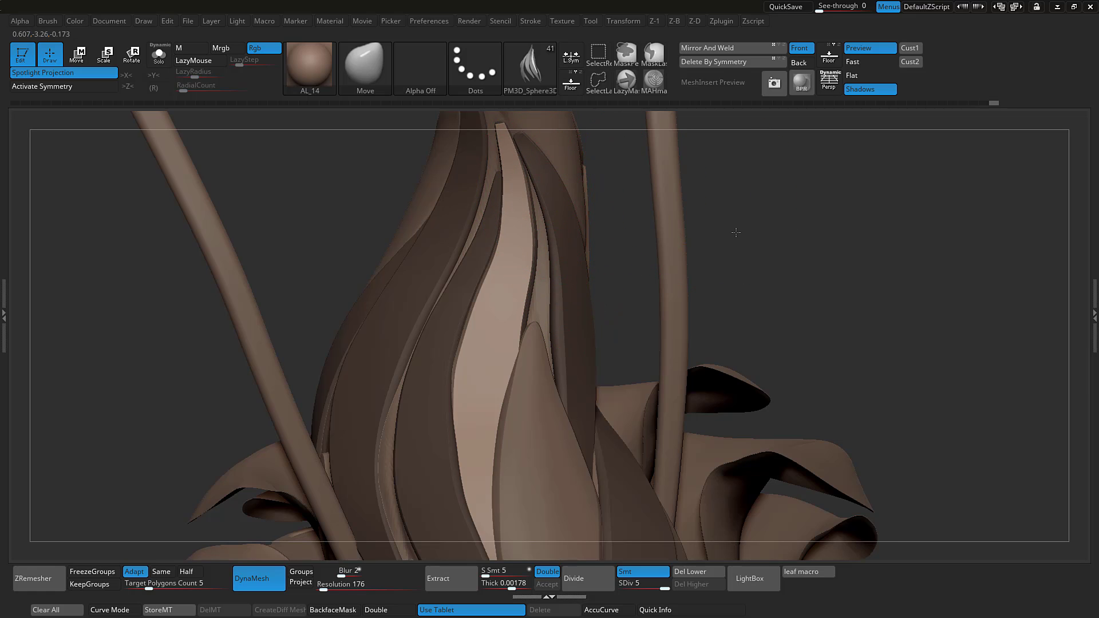
Step: Refine the upper edge of the front strap and its overlap with the central leaf piece, and clear the mask
alt+drag(737, 230, 745, 285)
mouse_move(532, 200)
mouse_down()
mouse_move(534, 179)
mouse_move(512, 174)
mouse_up()
drag(569, 275, 567, 280)
drag(568, 337, 562, 357)
drag(562, 336, 554, 309)
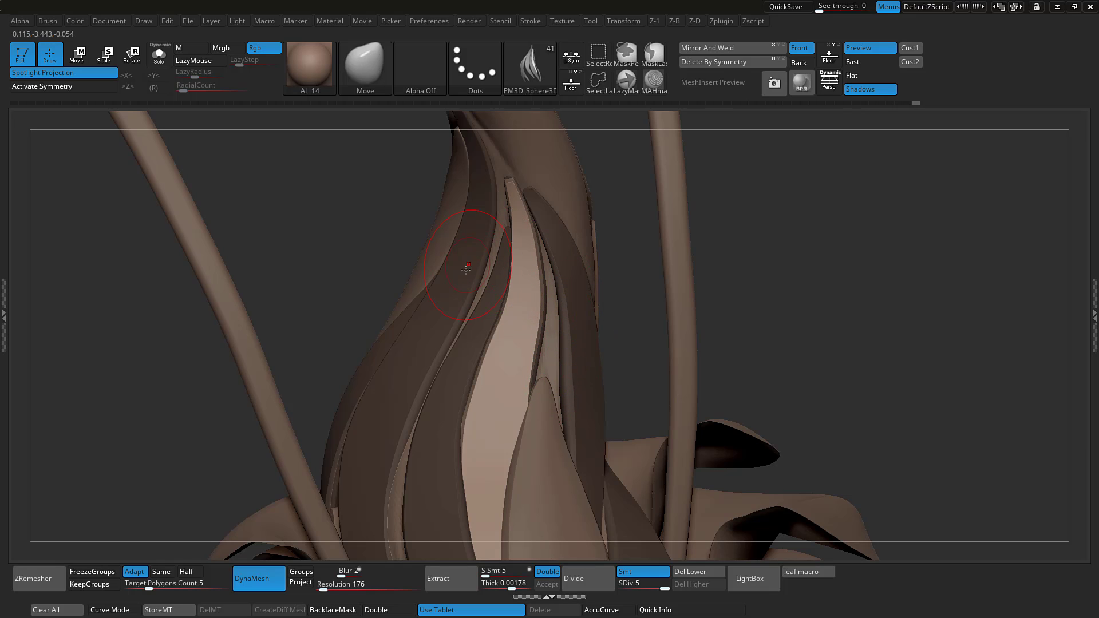
drag(482, 258, 522, 285)
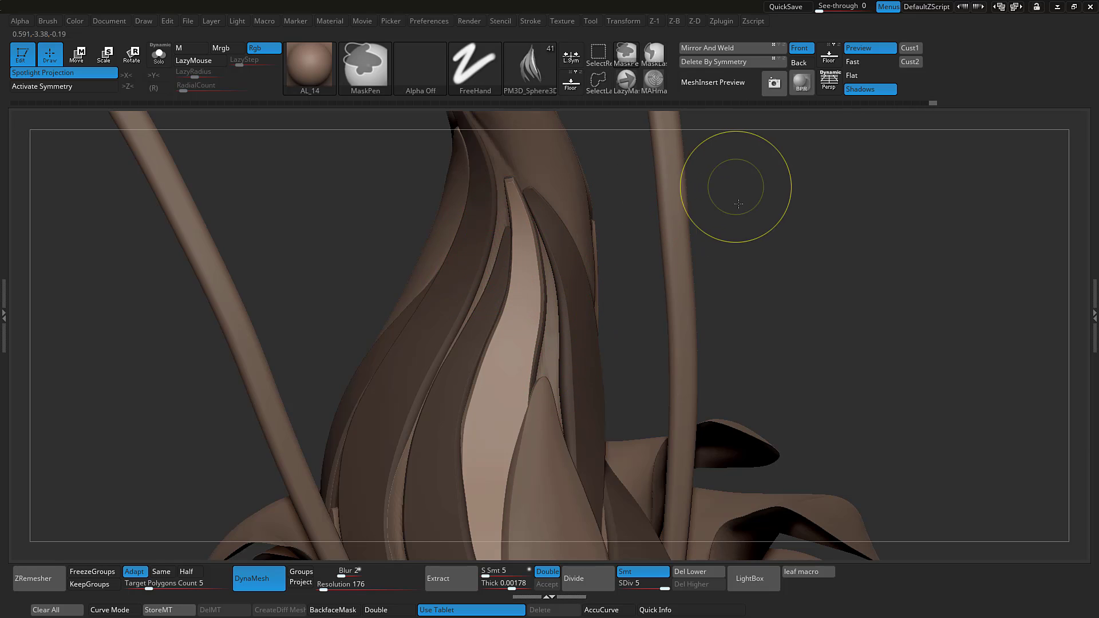
mouse_move(736, 187)
ctrl+mouse_down()
mouse_move(751, 221)
mouse_move(786, 214)
mouse_move(780, 240)
mouse_move(769, 225)
mouse_move(745, 227)
mouse_move(685, 250)
ctrl+mouse_up()
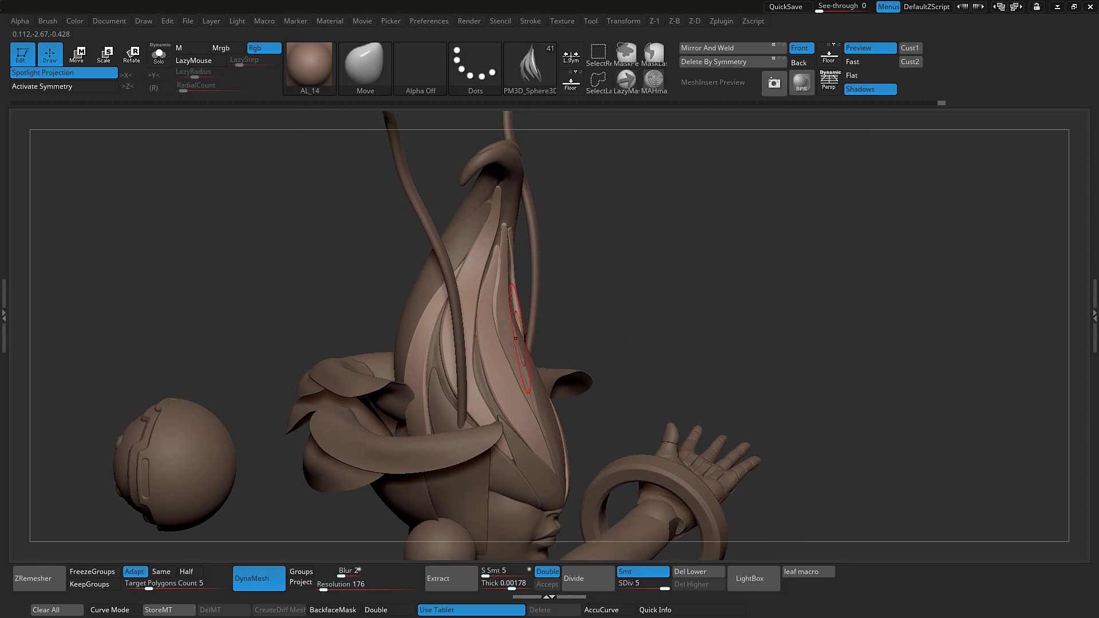
Step: Adjust the flow of the front and side straps over the hair with Move Topological
key(b)
key(m)
key(t)
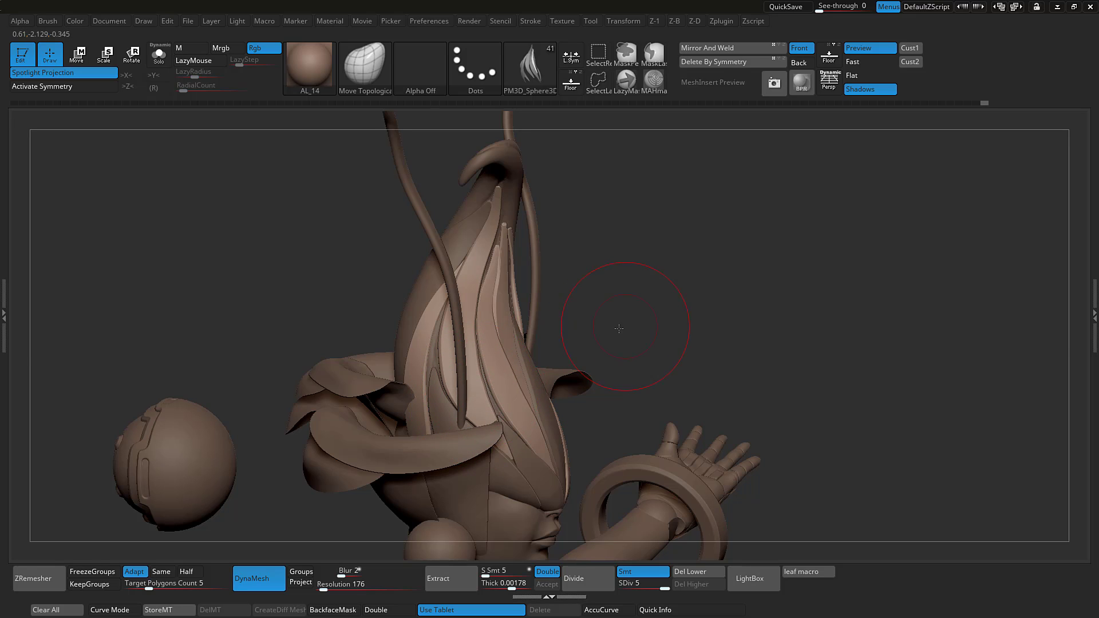
drag(619, 328, 491, 405)
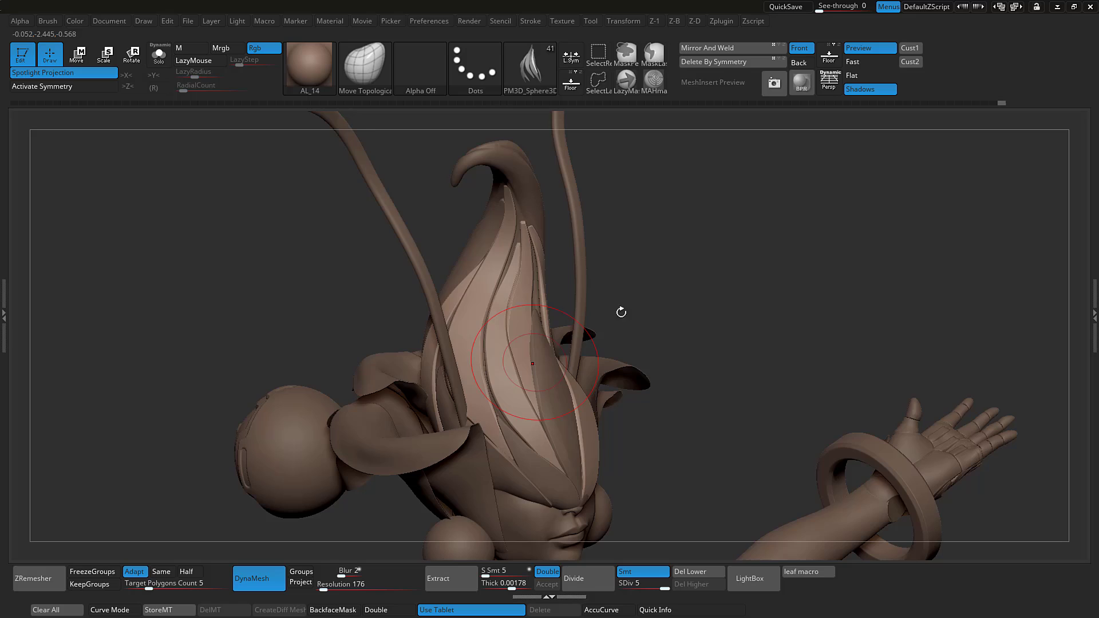
drag(620, 312, 492, 378)
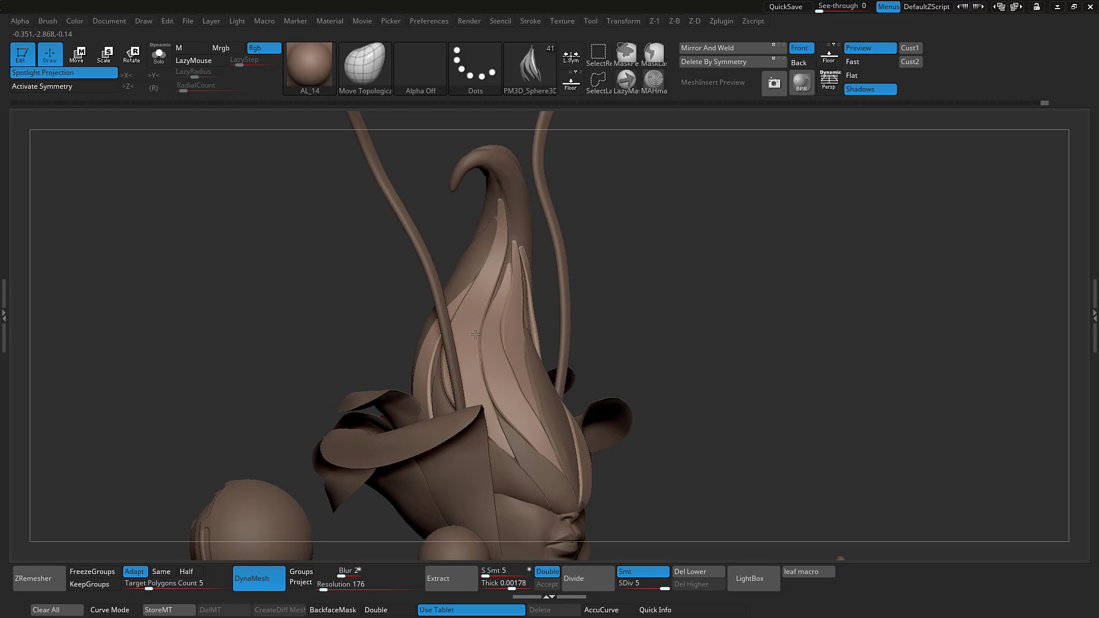
mouse_move(682, 253)
mouse_down()
mouse_move(511, 344)
mouse_move(470, 404)
mouse_up()
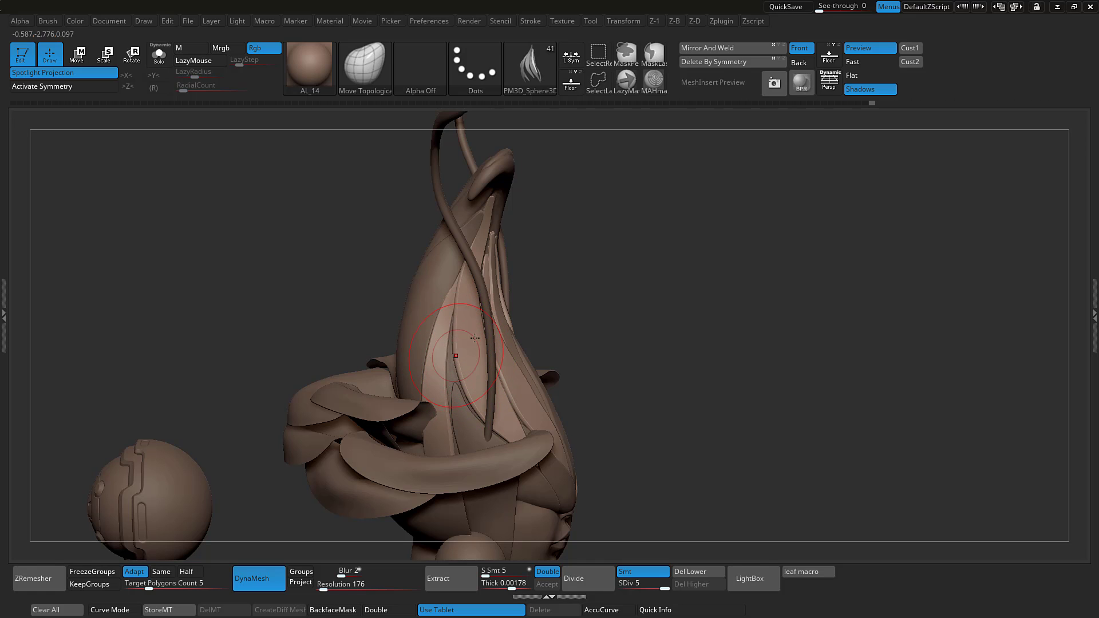
Step: Reshape the lower portion of the side straps behind the antenna base with Move Topological
drag(605, 292, 623, 297)
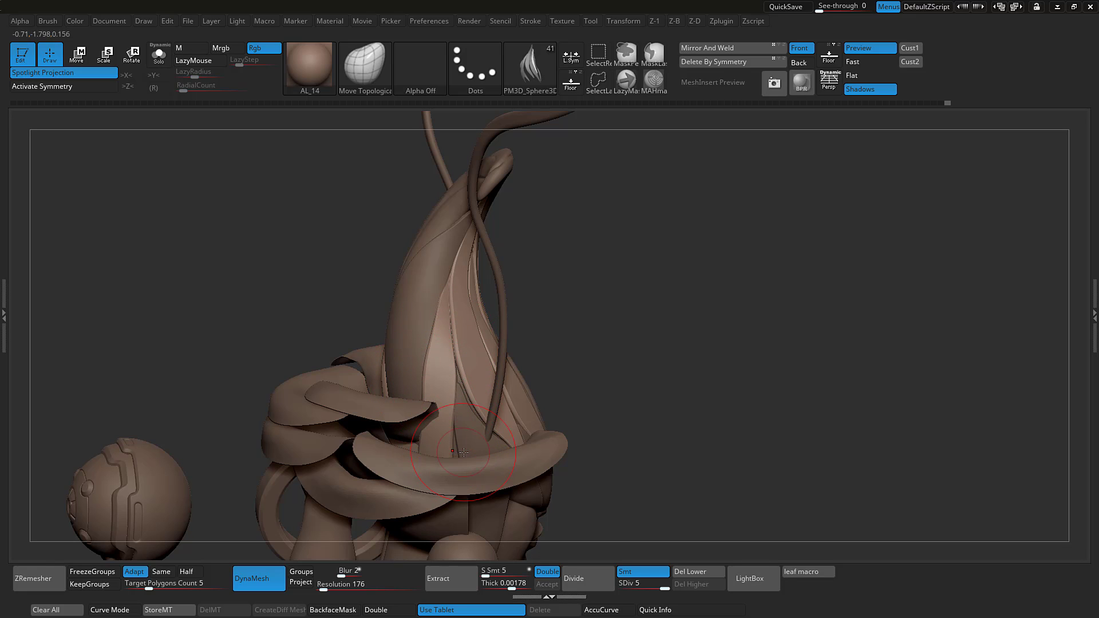
mouse_move(462, 453)
mouse_down()
mouse_move(472, 451)
mouse_move(464, 459)
mouse_move(461, 418)
mouse_up()
mouse_move(584, 316)
mouse_down()
mouse_move(493, 314)
mouse_move(504, 315)
mouse_up()
drag(444, 389, 458, 370)
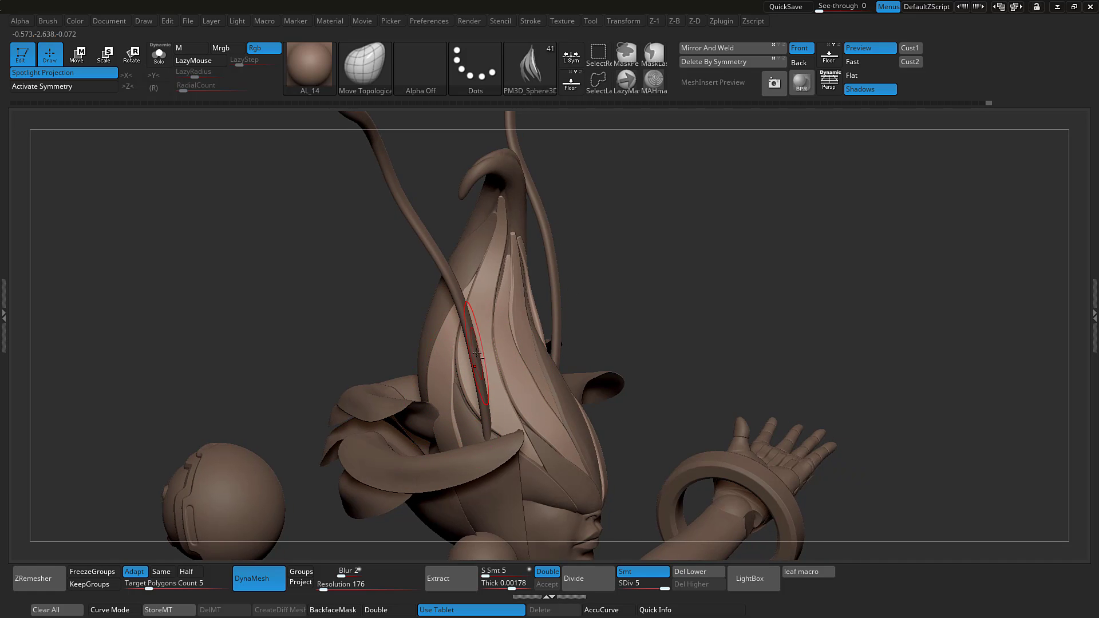
drag(630, 258, 538, 264)
drag(447, 389, 444, 375)
Step: Isolate the straps, mask all except the rearmost side strap, and replace the gizmo with the Transpose line
key(shift+s)
mouse_move(657, 265)
mouse_down()
mouse_move(633, 211)
mouse_move(596, 201)
mouse_up()
key(w)
ctrl+click(458, 389)
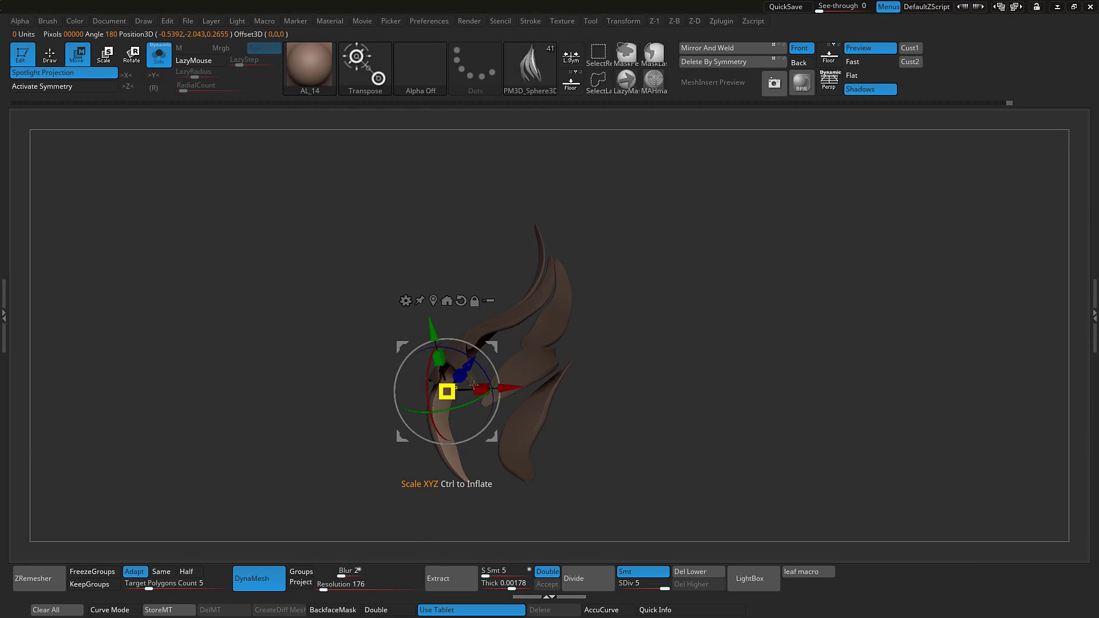
drag(515, 344, 636, 393)
mouse_move(641, 328)
mouse_down()
mouse_move(658, 300)
mouse_move(482, 368)
mouse_move(506, 318)
mouse_up()
key(q)
key(w)
mouse_move(441, 393)
mouse_down()
mouse_move(621, 298)
mouse_move(658, 324)
mouse_move(609, 308)
mouse_move(665, 299)
mouse_move(665, 282)
mouse_move(680, 282)
mouse_up()
key(shift+alt+s)
key(shift+ctrl+s)
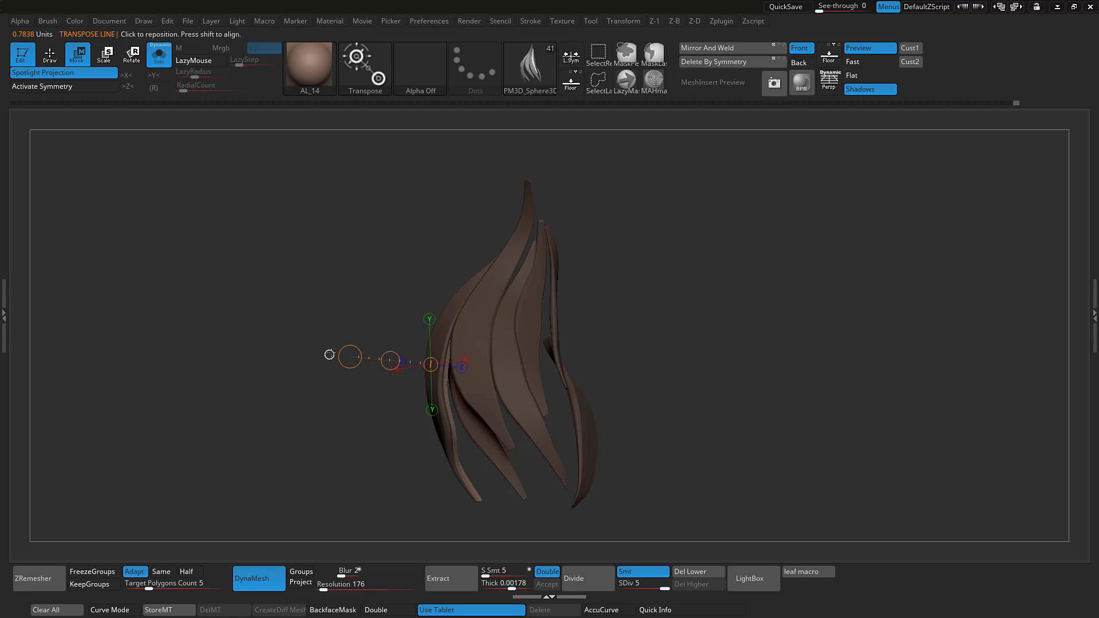
Step: Scale and move the unmasked rear strap along a Transpose line with Local Symmetry enabled, and clear the mask
drag(469, 377, 549, 380)
key(e)
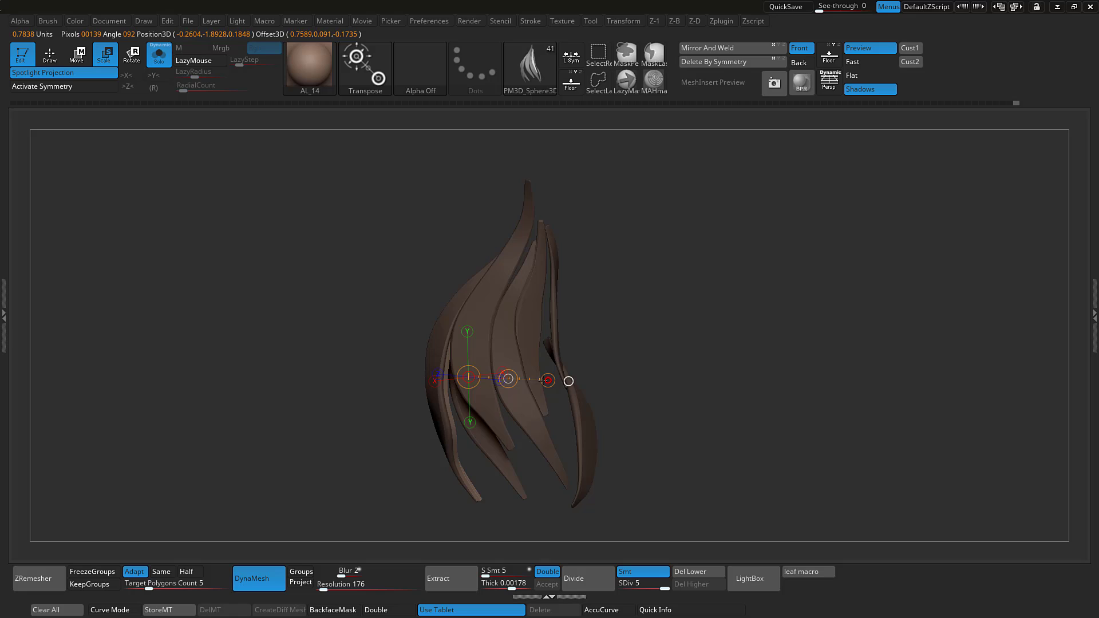
click(571, 55)
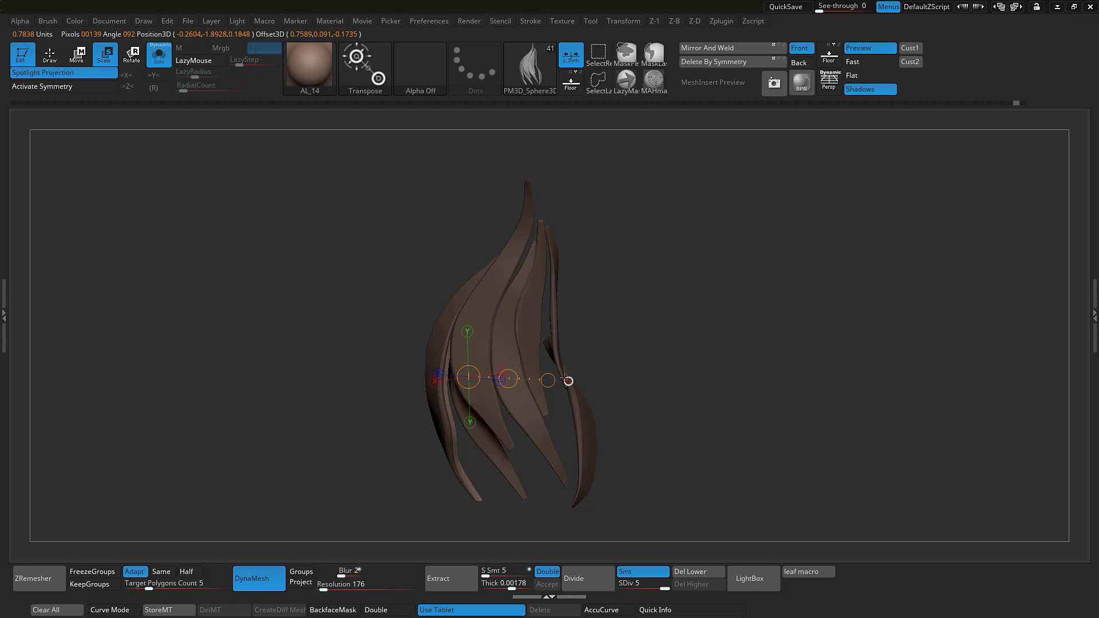
drag(618, 297, 590, 178)
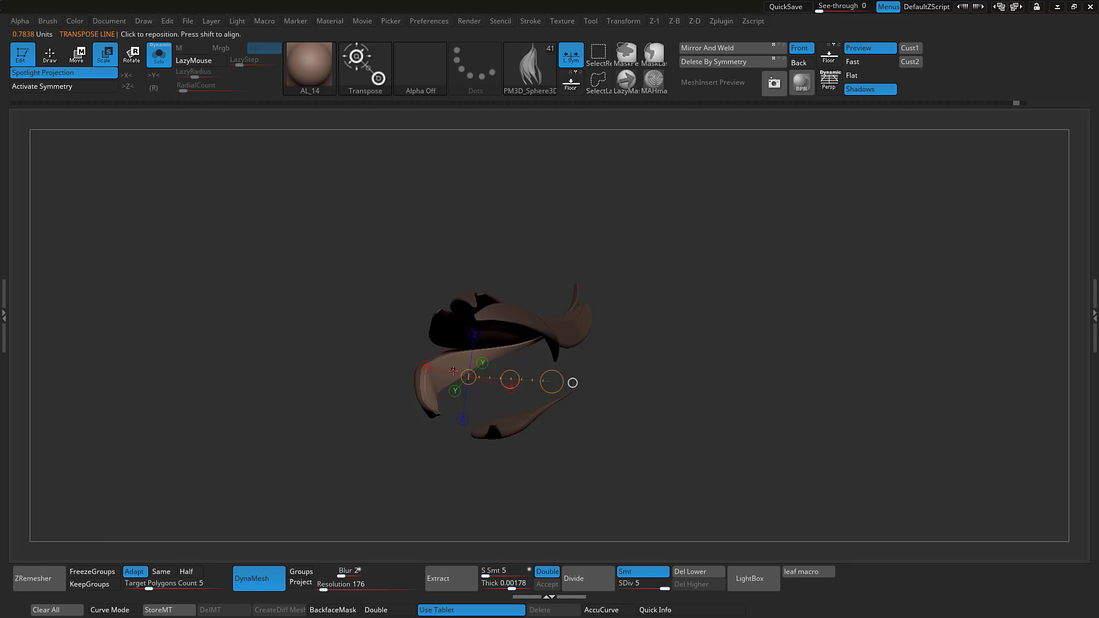
click(453, 371)
drag(642, 292, 644, 309)
drag(540, 390, 533, 390)
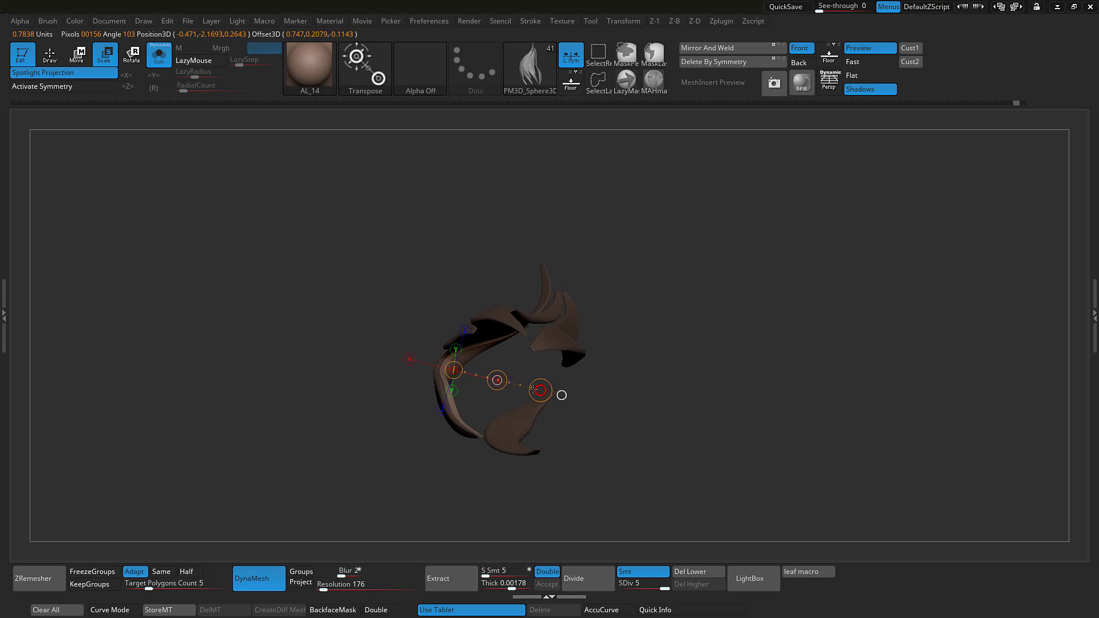
key(w)
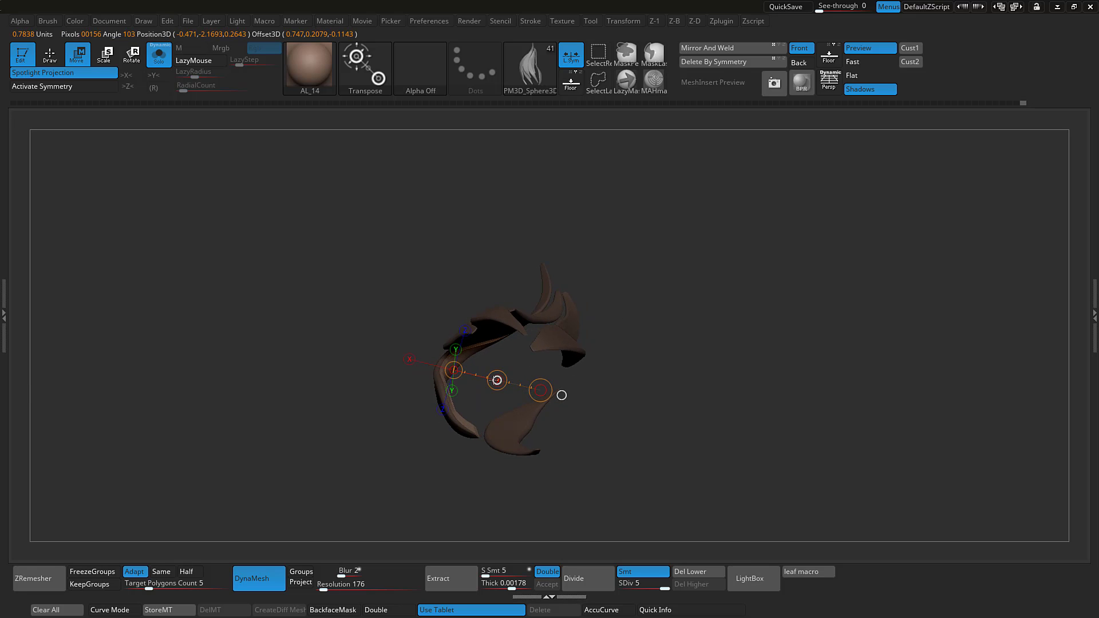
mouse_move(609, 221)
mouse_down()
mouse_move(623, 295)
mouse_move(718, 258)
mouse_move(597, 242)
mouse_move(558, 326)
mouse_up()
key(alt+s)
key(q)
ctrl+click(716, 257)
Step: Reshape the rear strap above the collar petals with Move Topological, checking the straps in isolation
key(b)
key(m)
key(t)
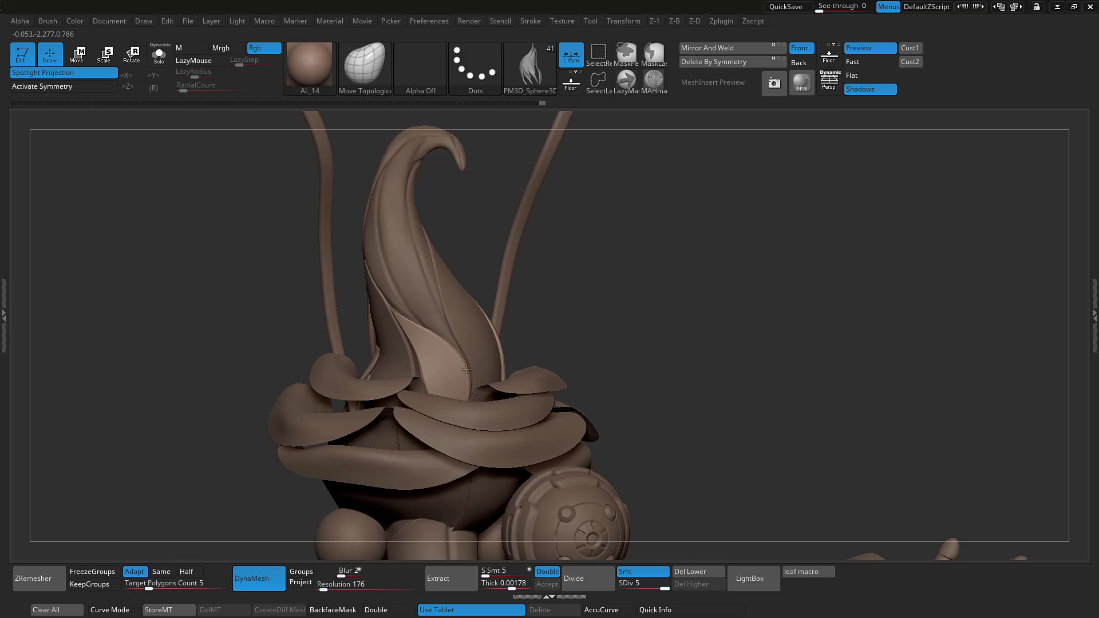
drag(601, 280, 601, 281)
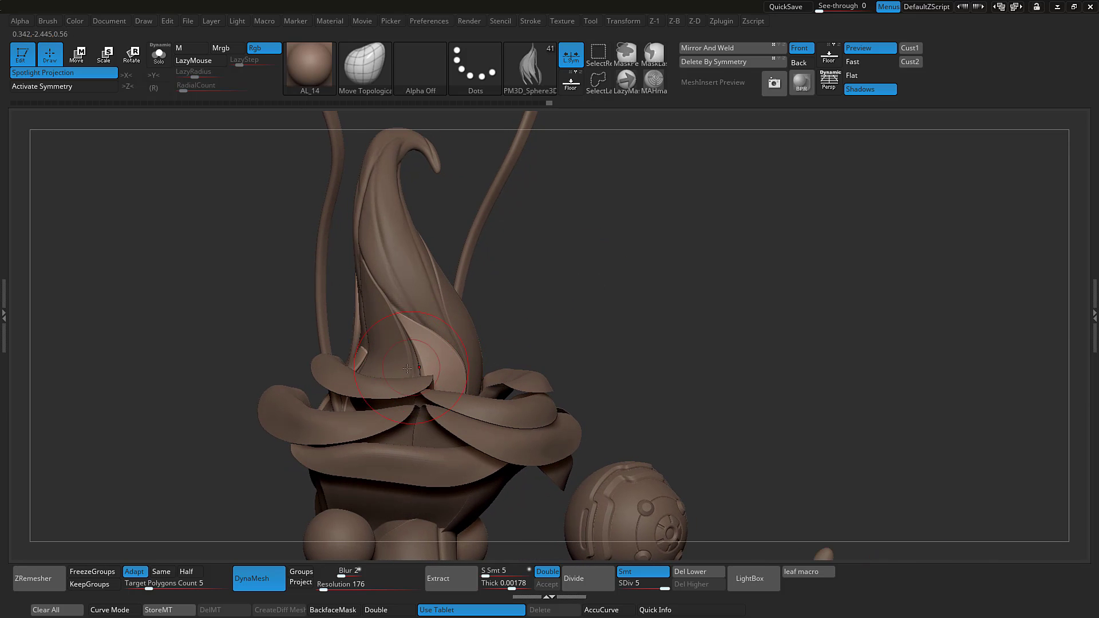
drag(555, 317, 602, 318)
key(shift+s)
alt+drag(486, 414, 485, 384)
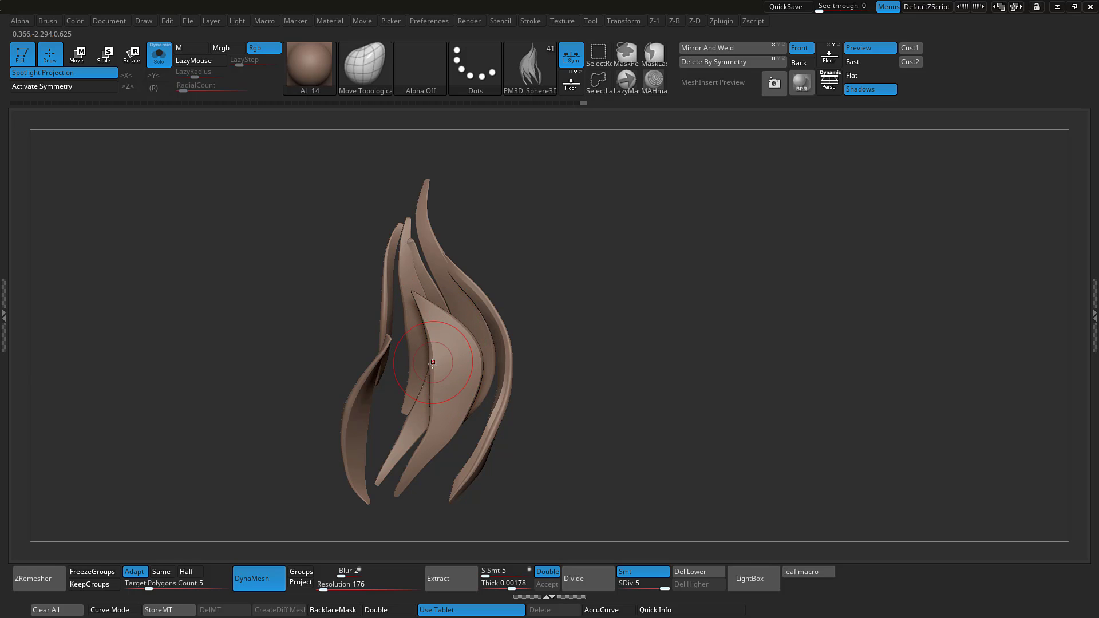
key(shift+s)
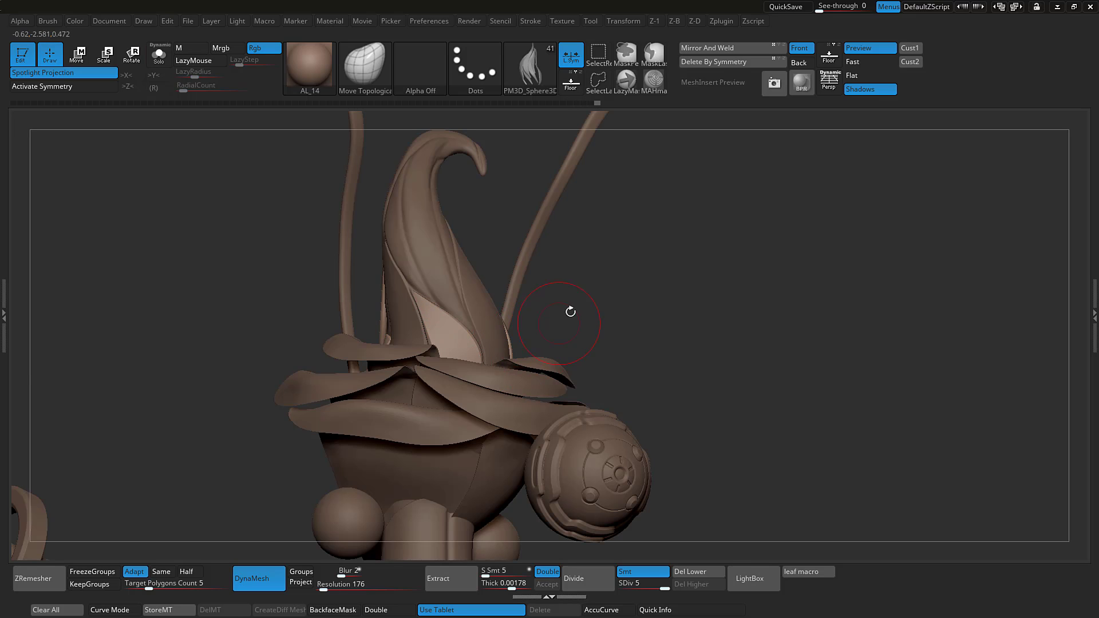
mouse_move(570, 311)
mouse_down()
mouse_move(637, 299)
mouse_move(649, 312)
mouse_up()
Step: Hide the collar petals subtool PM3D_Plane3D1
key(t)
click(760, 274)
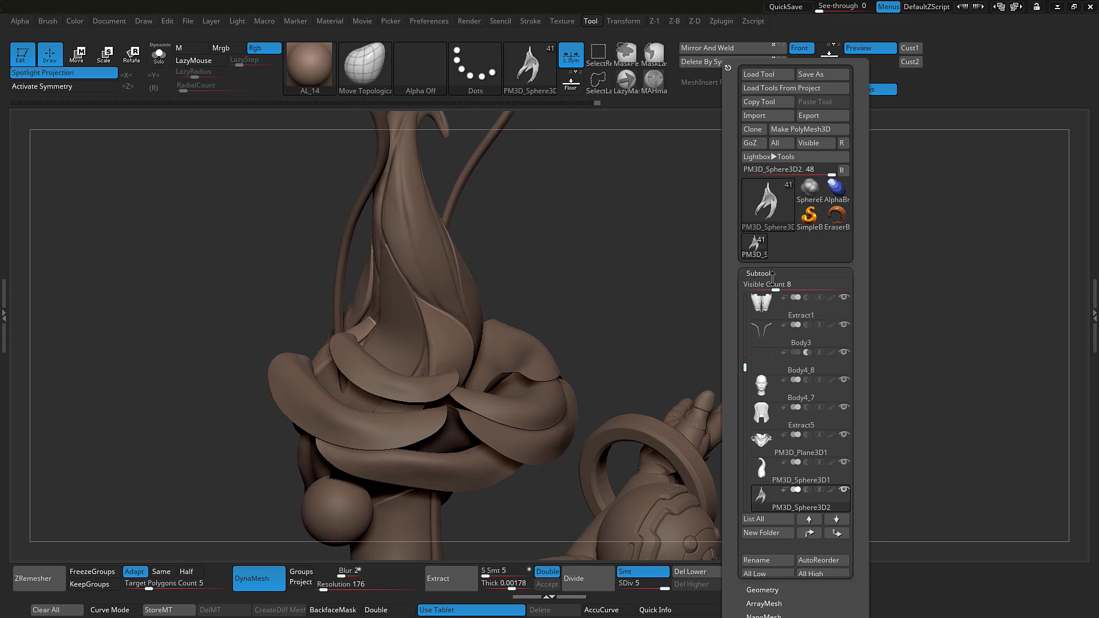
click(843, 434)
Step: Fit the lower edge of the rear strap to the back of the head with Move Topological
drag(585, 314, 553, 268)
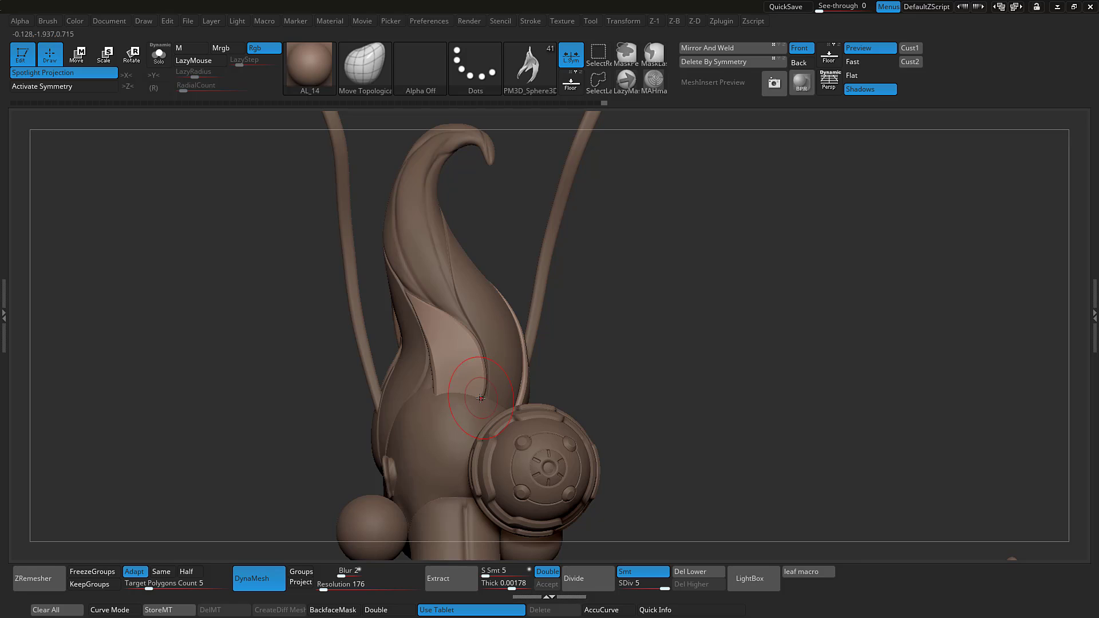
click(487, 350)
drag(629, 273, 540, 306)
right_drag(450, 388, 468, 387)
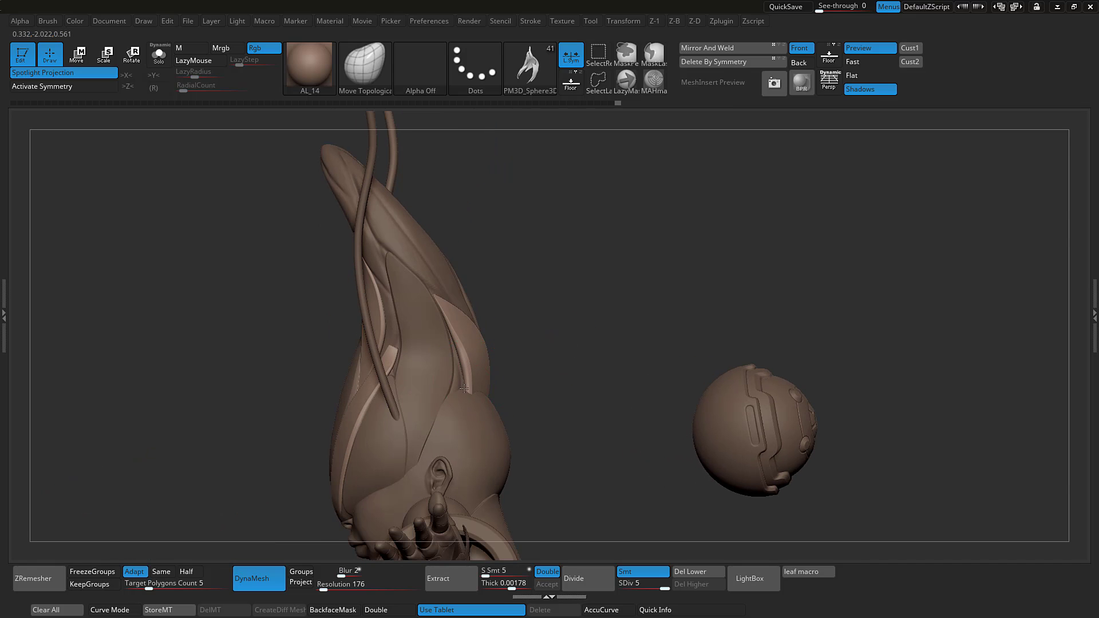
mouse_move(529, 297)
mouse_down()
mouse_move(463, 395)
mouse_move(440, 395)
mouse_move(473, 356)
mouse_up()
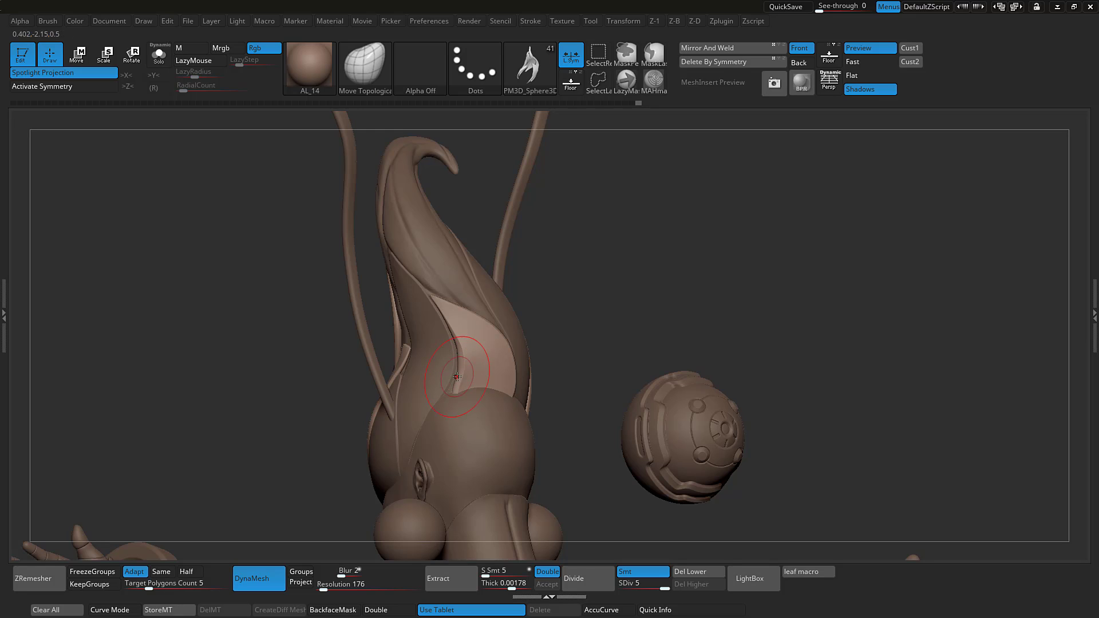
drag(564, 318, 642, 317)
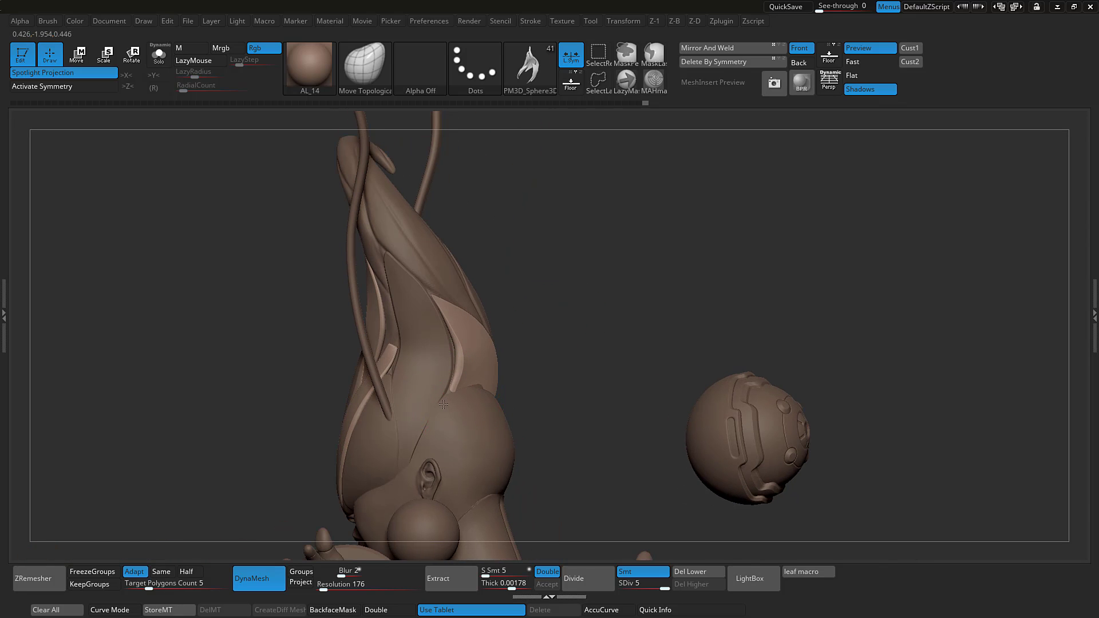
Step: Taper the lower tip of the rear strap above the ear and smooth its inner curve
drag(460, 402, 482, 399)
right_drag(478, 397, 442, 401)
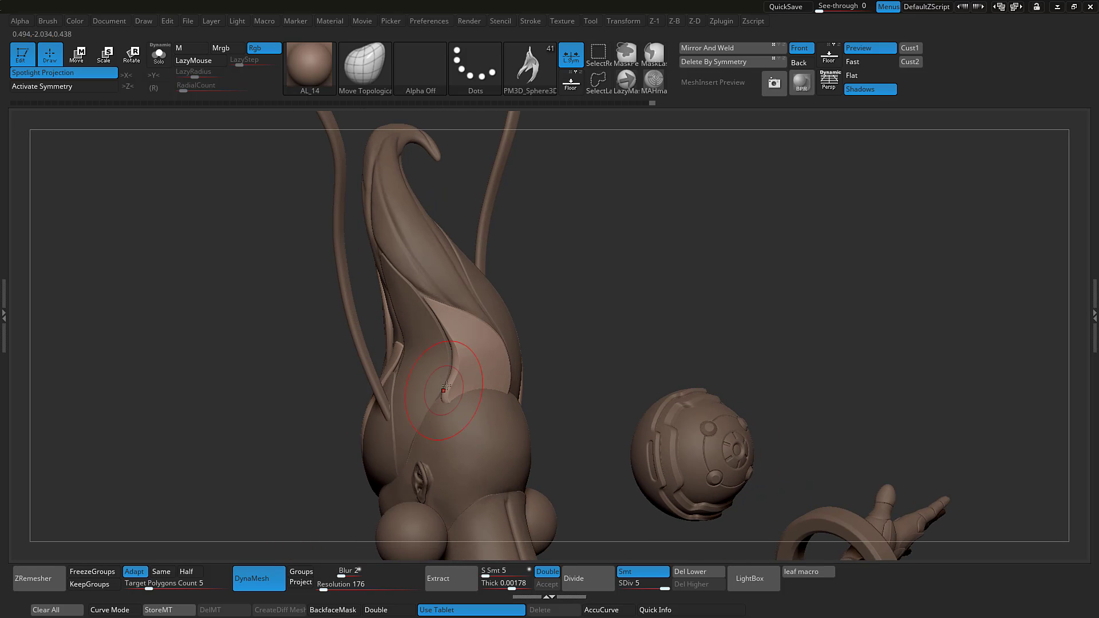
drag(445, 389, 457, 373)
right_drag(585, 345, 445, 402)
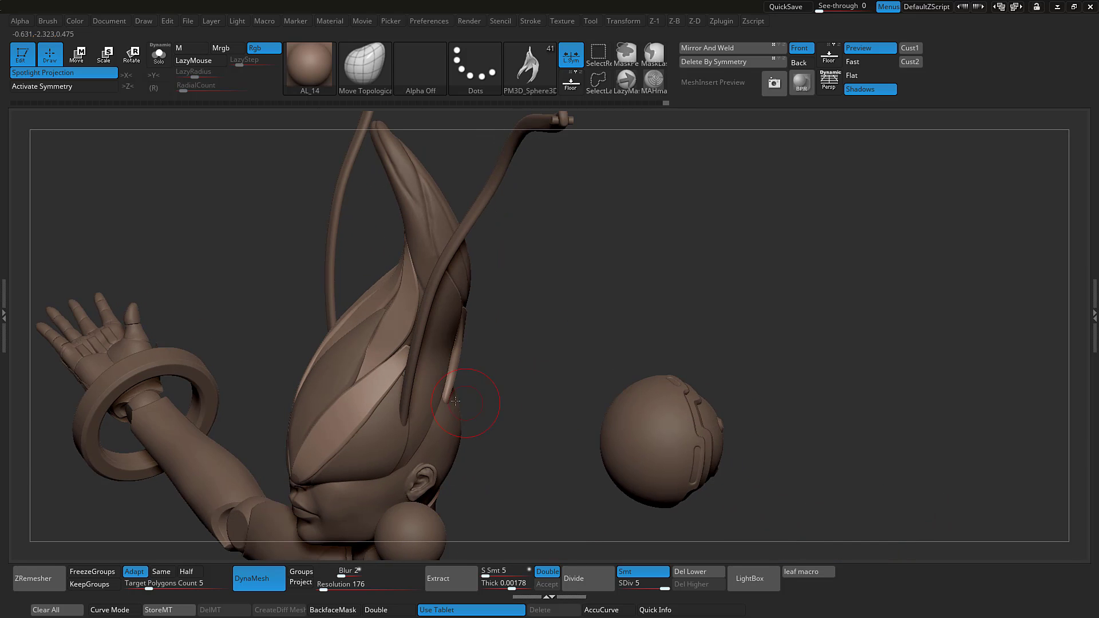
right_drag(530, 358, 557, 334)
Step: Isolate the straps subtool and mask everything except the blunt-tipped side strap above the temple
key(shift+s)
key(w)
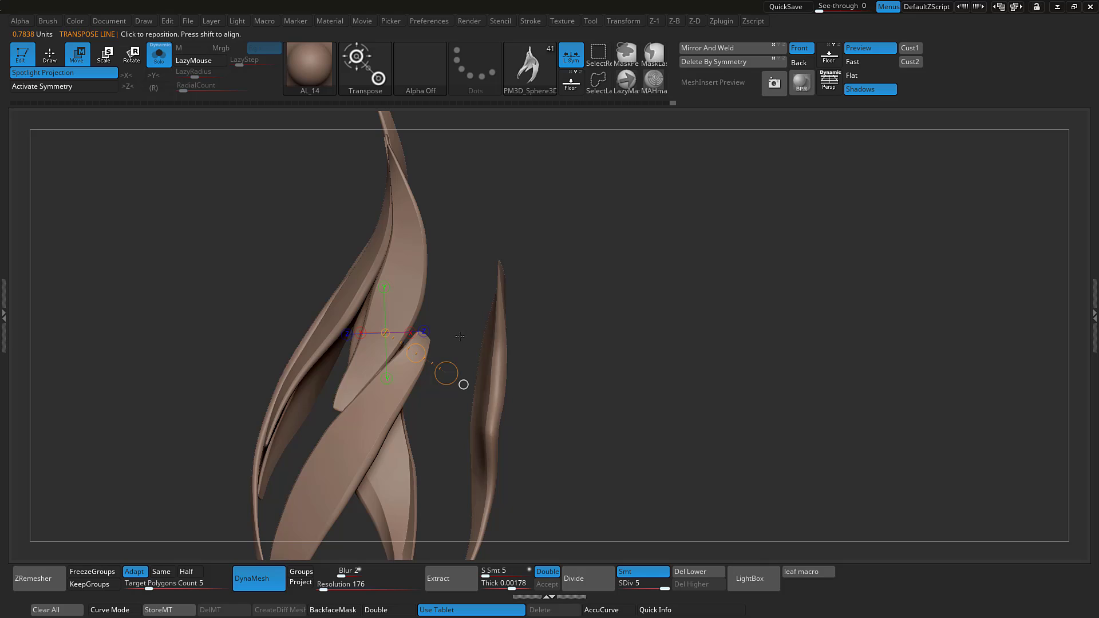
ctrl+drag(399, 368, 374, 260)
key(q)
key(w)
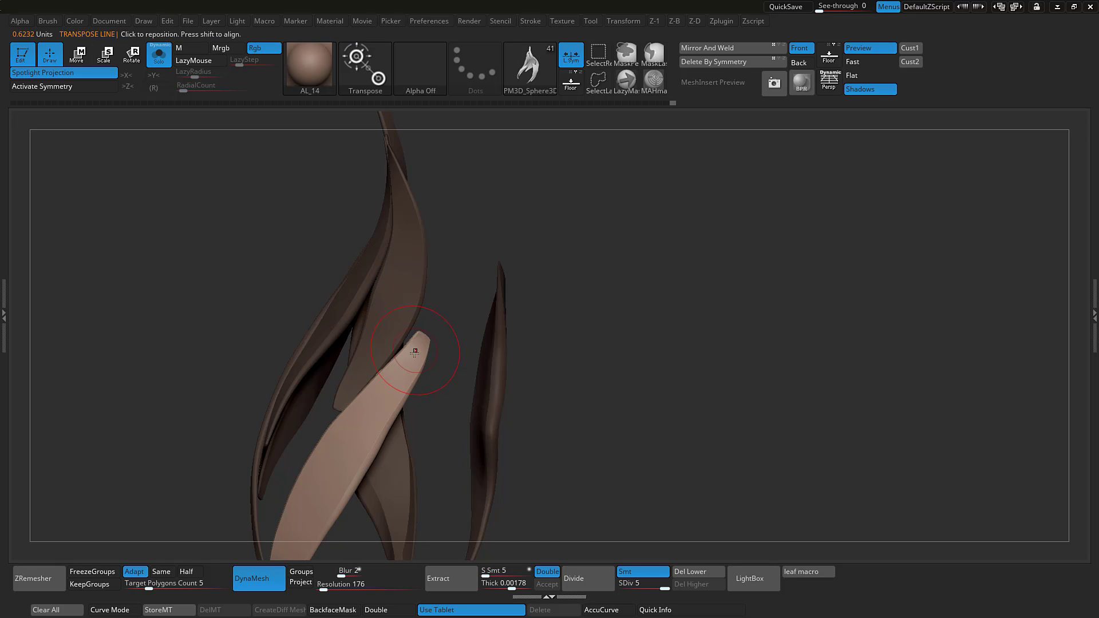
key(q)
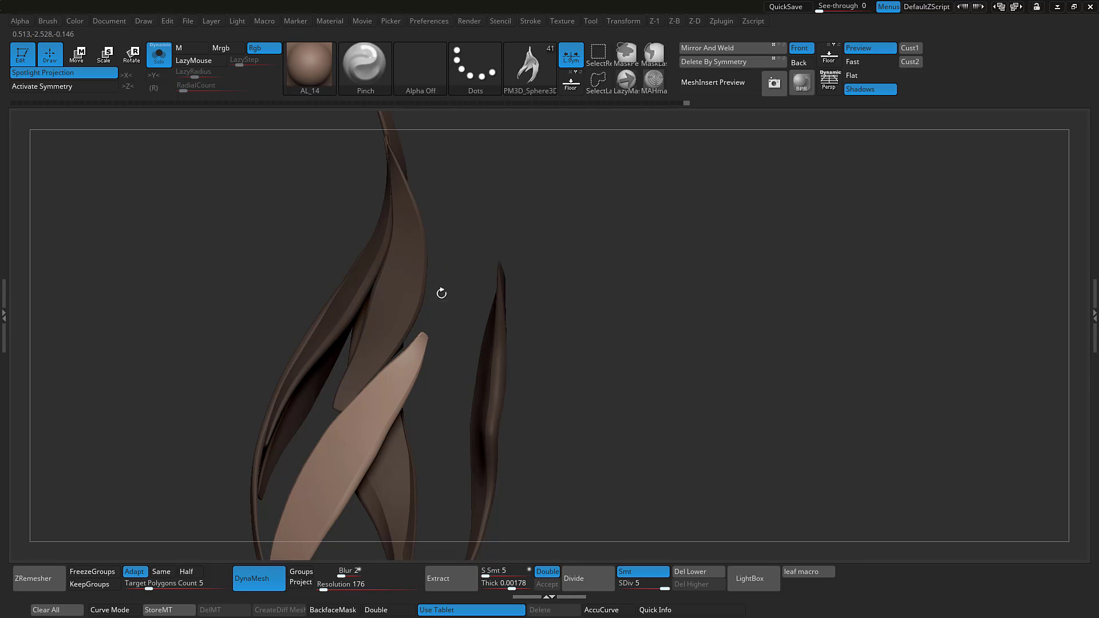
Step: Show the other subtools again and use the Move brush to adjust the side strap's blunt upper tip and outer edge against the hair
key(b)
key(m)
key(v)
key(shift+s)
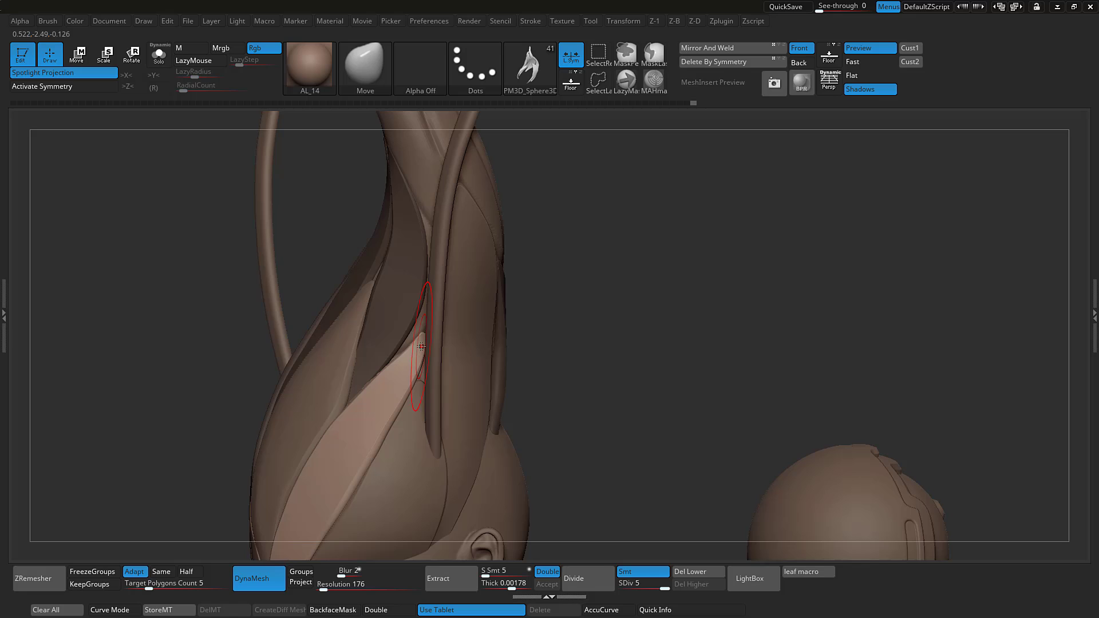
drag(422, 323, 422, 331)
drag(376, 380, 372, 371)
Step: Extend the side strap's upper tip along the neighbouring strap into a point that hugs the hair surface, using the Move brush
drag(564, 257, 547, 202)
alt+click(424, 313)
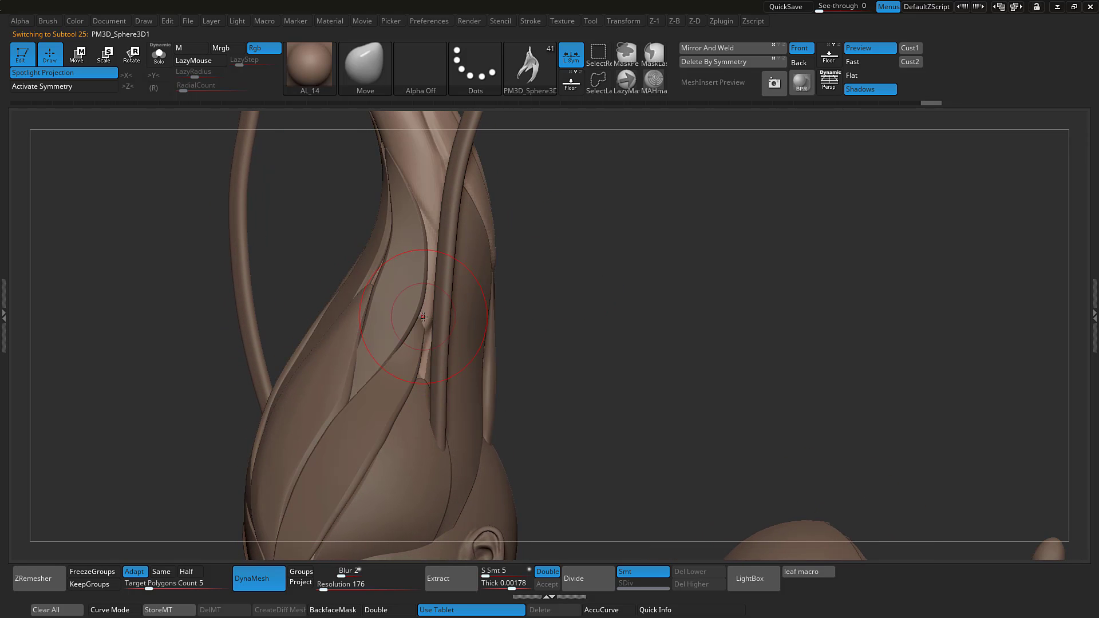
alt+click(423, 324)
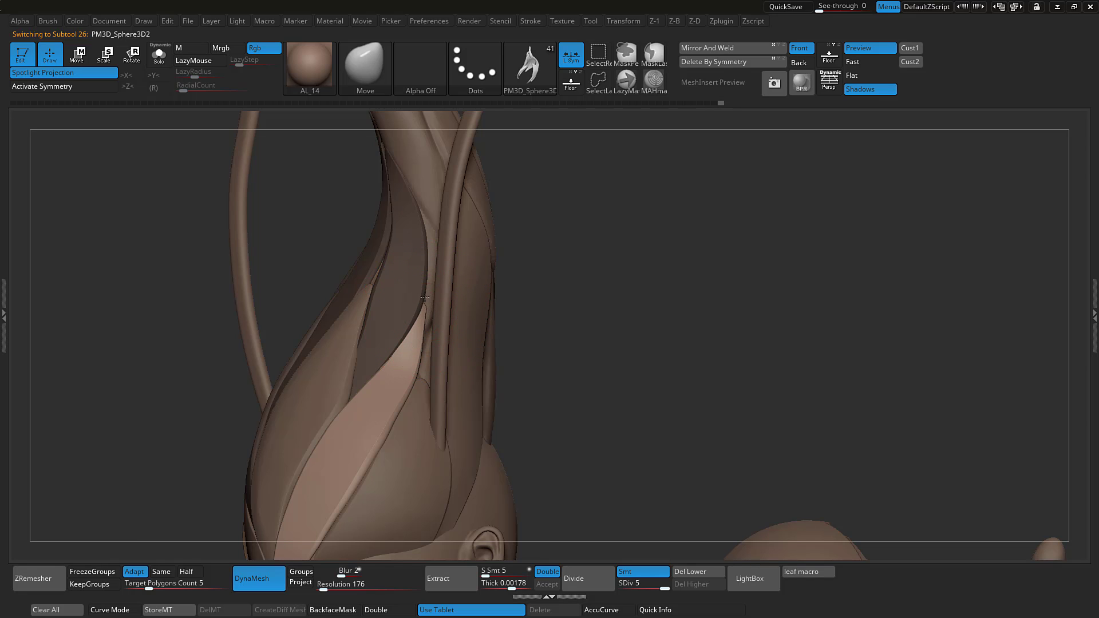
mouse_move(496, 302)
mouse_down()
mouse_move(514, 272)
mouse_move(424, 351)
mouse_up()
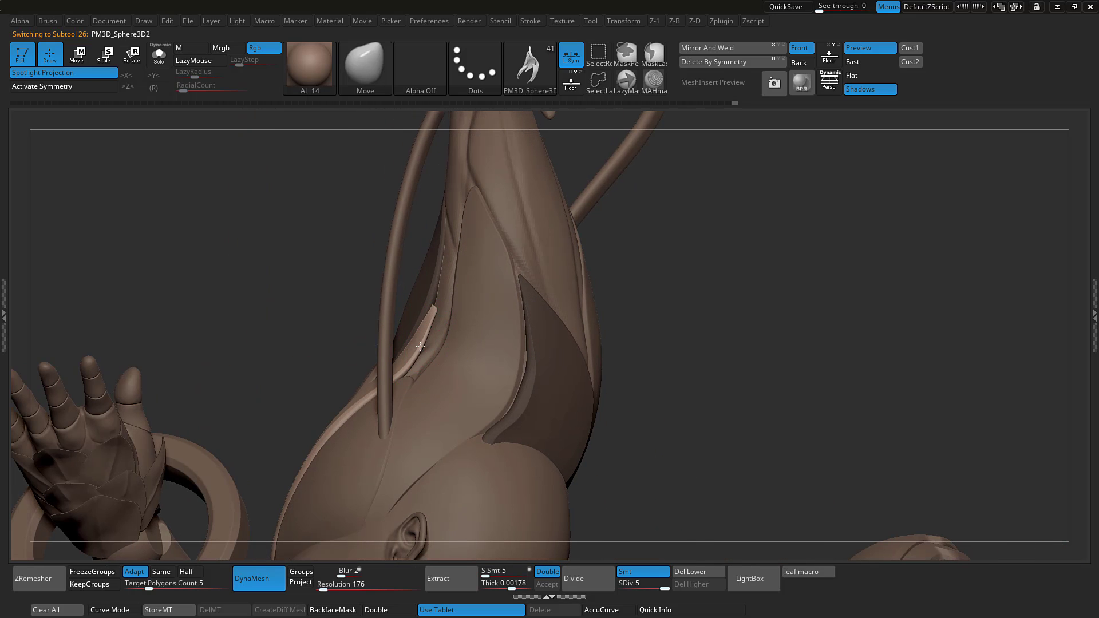
drag(424, 325, 434, 313)
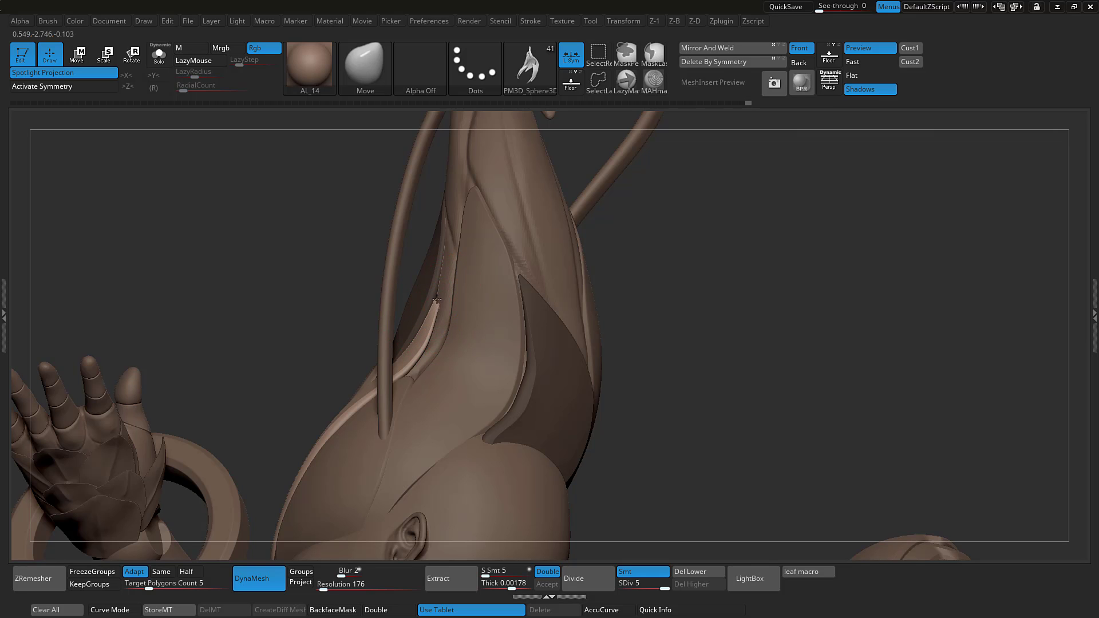
mouse_move(650, 238)
mouse_down()
mouse_move(704, 248)
mouse_move(662, 248)
mouse_move(673, 293)
mouse_move(635, 140)
mouse_up()
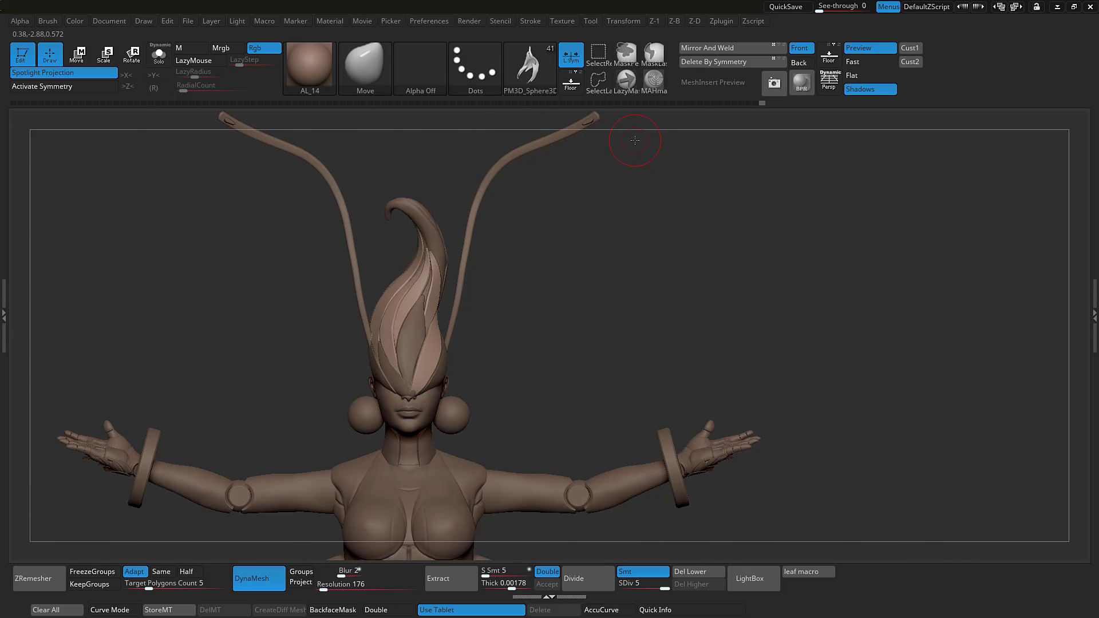